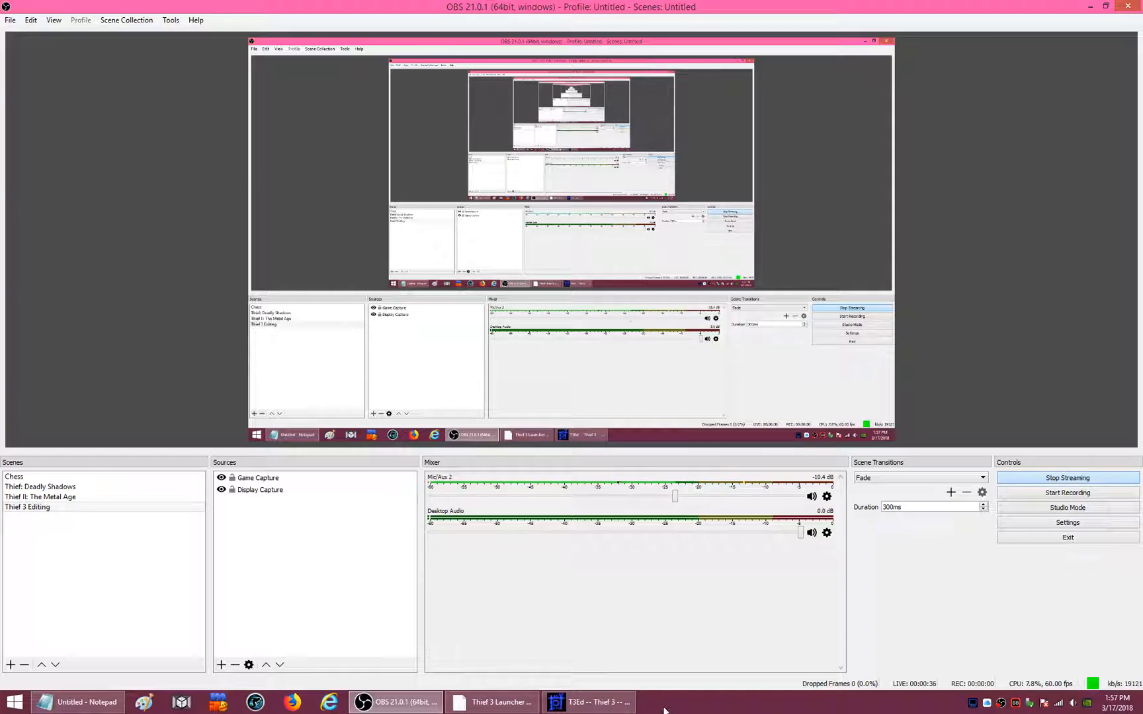
- Switch to T3Ed, dismiss the texture browser, and try to expand the MaleFat skeleton in the Skeleton Browser
mouse_move(570, 706)
click(558, 694)
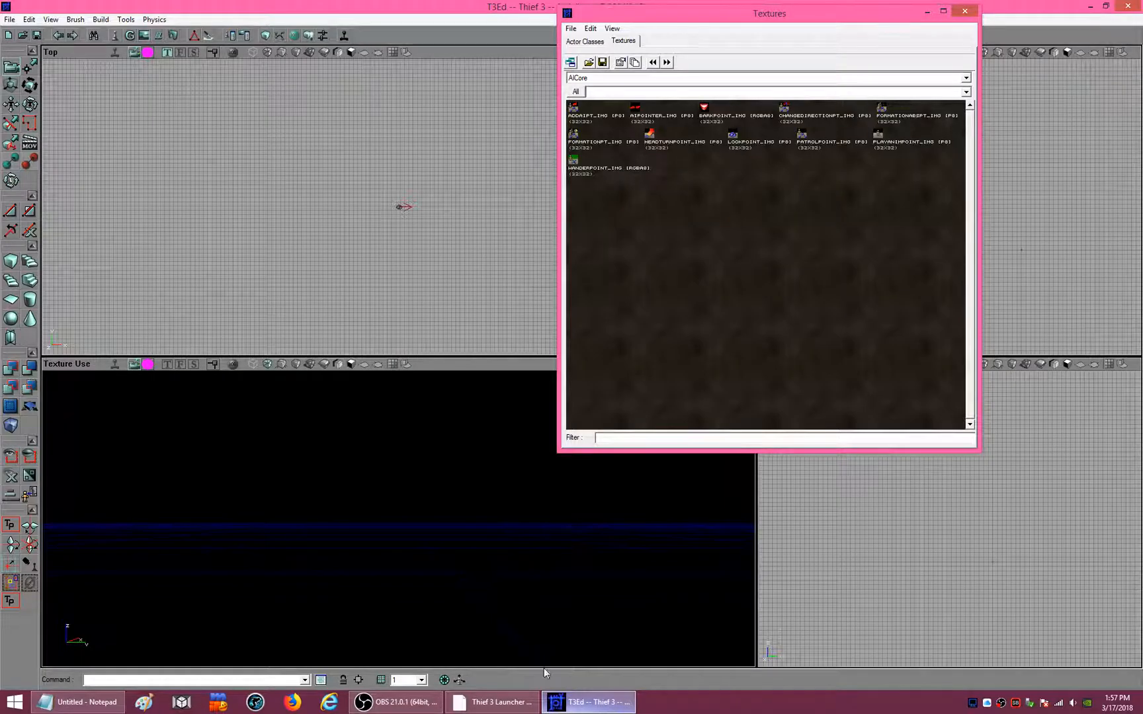
click(959, 11)
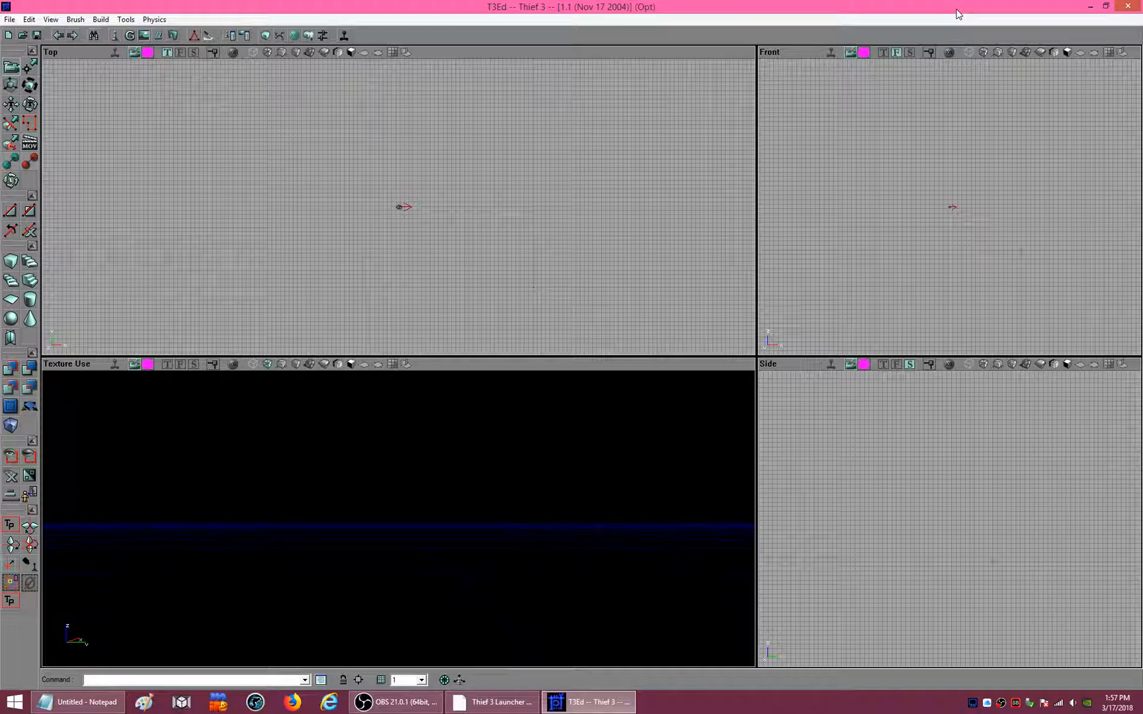
click(47, 22)
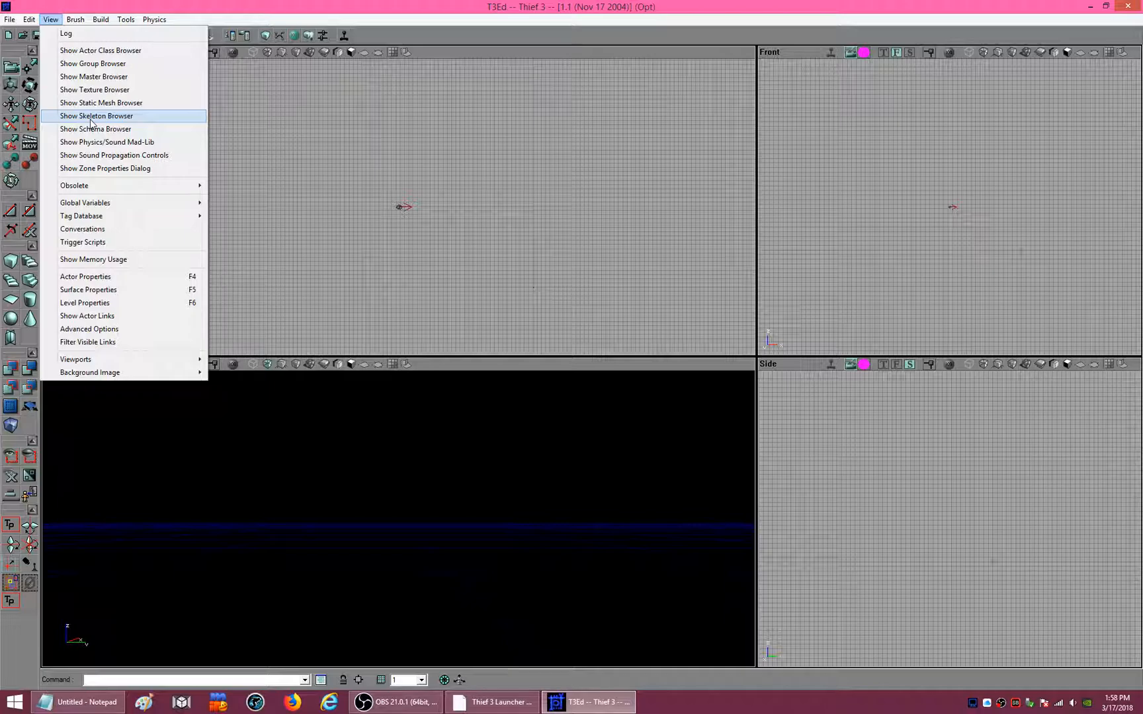
click(87, 117)
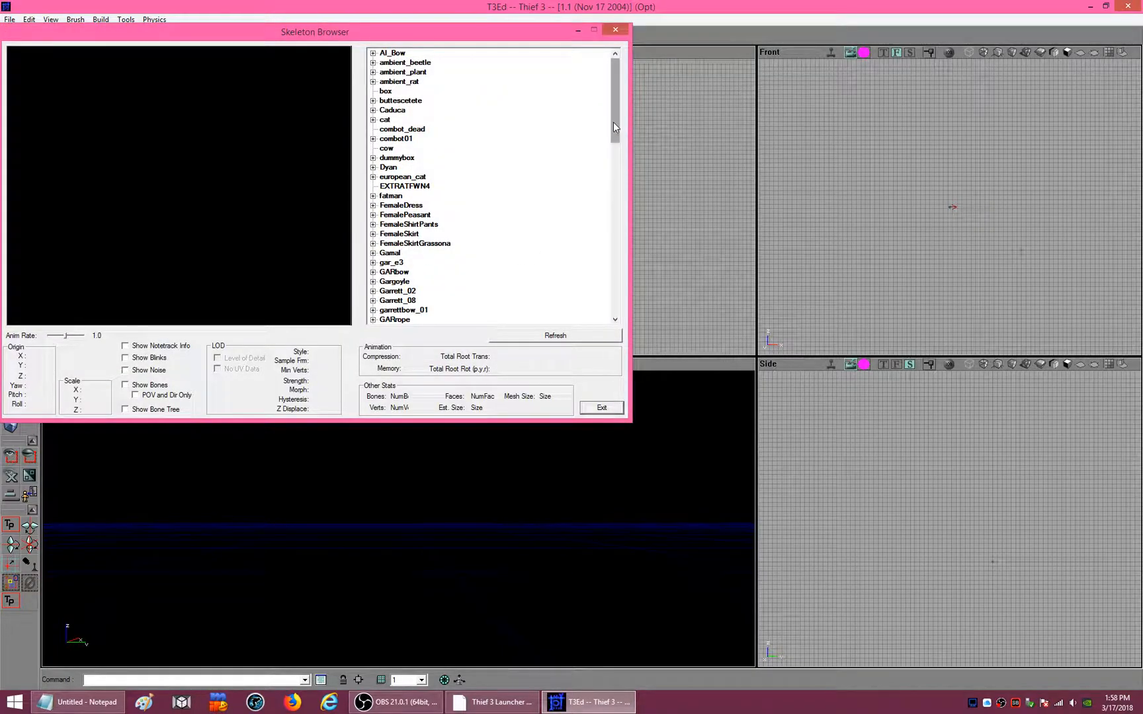
drag(613, 122, 613, 174)
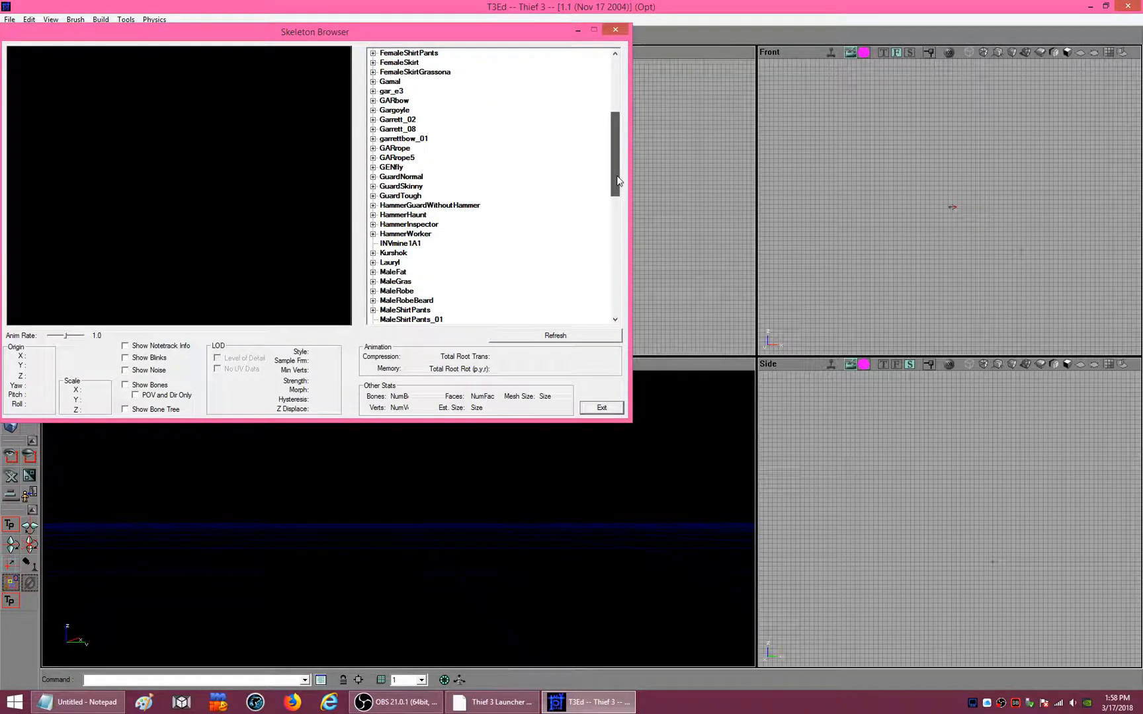
click(373, 273)
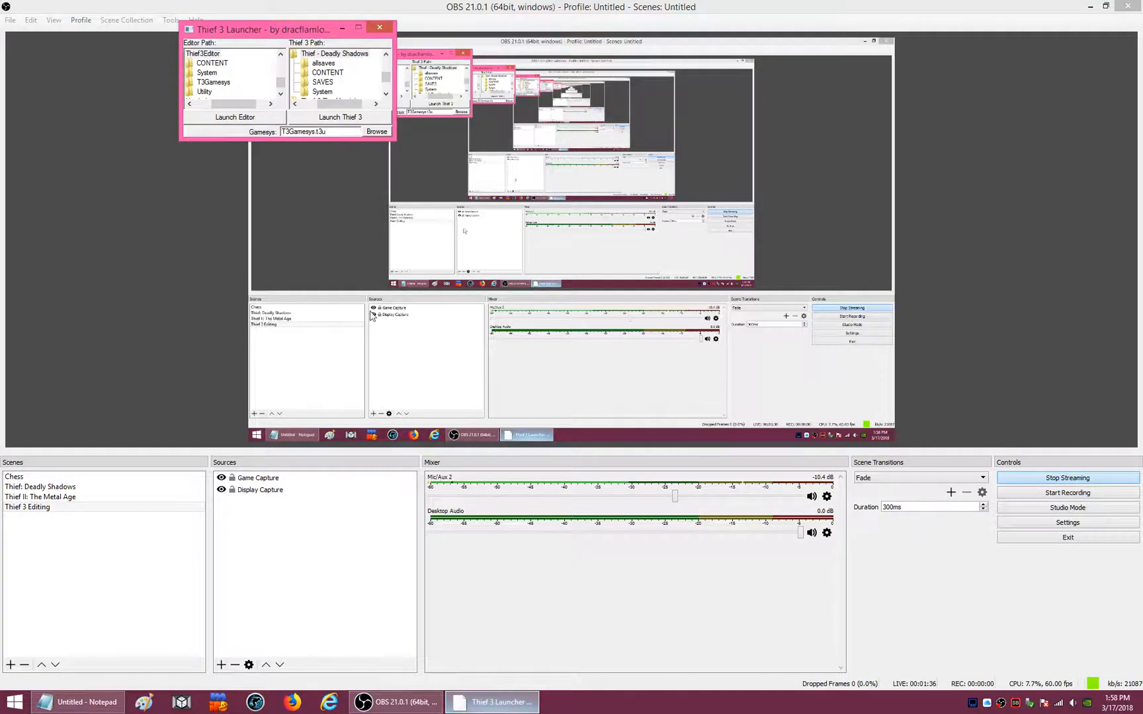
- Launch the editor from the Thief 3 Launcher, close its Textures window and open the Skeleton Browser
click(237, 117)
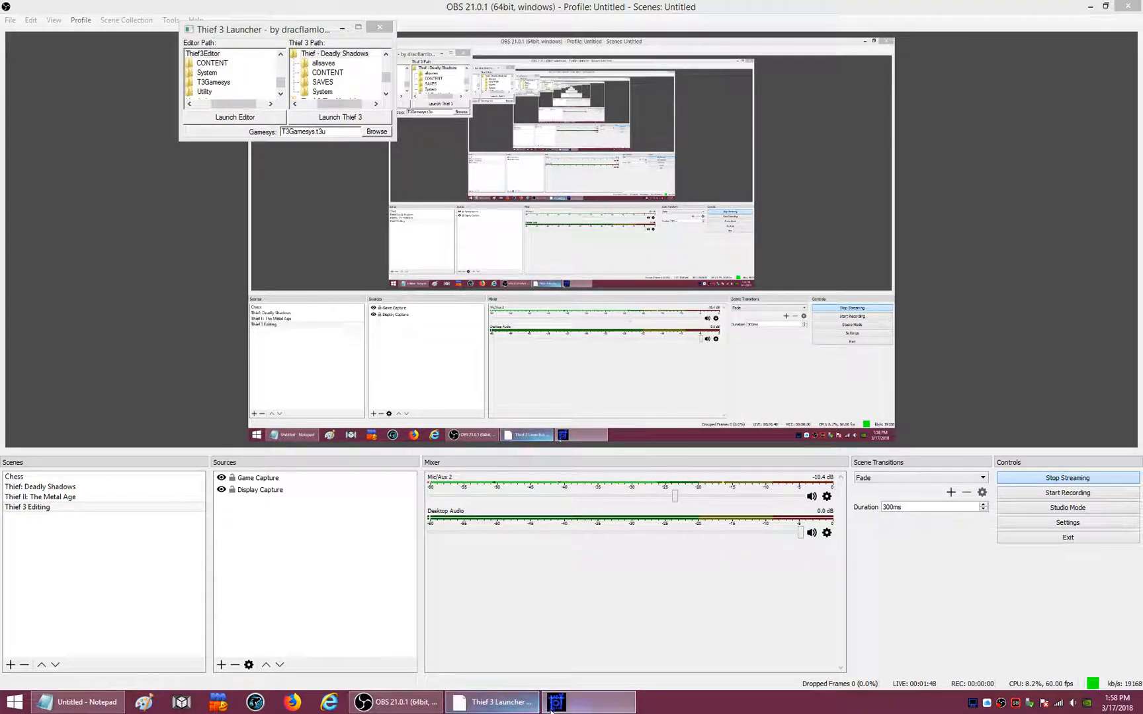
mouse_move(551, 708)
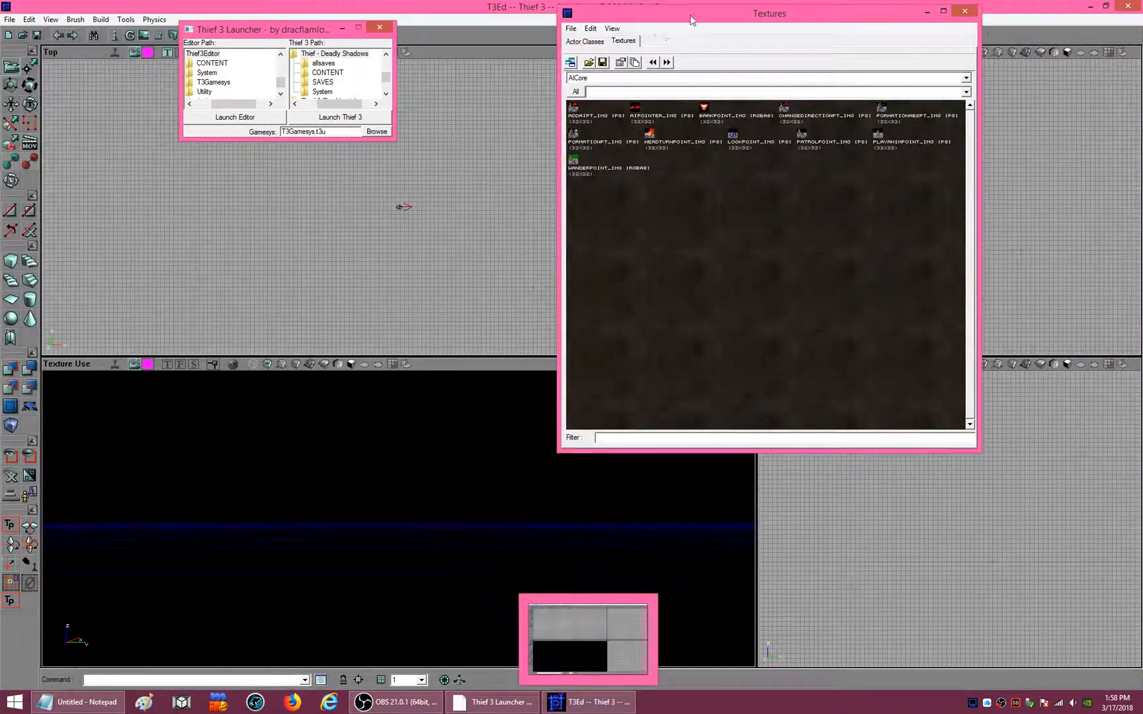
click(964, 11)
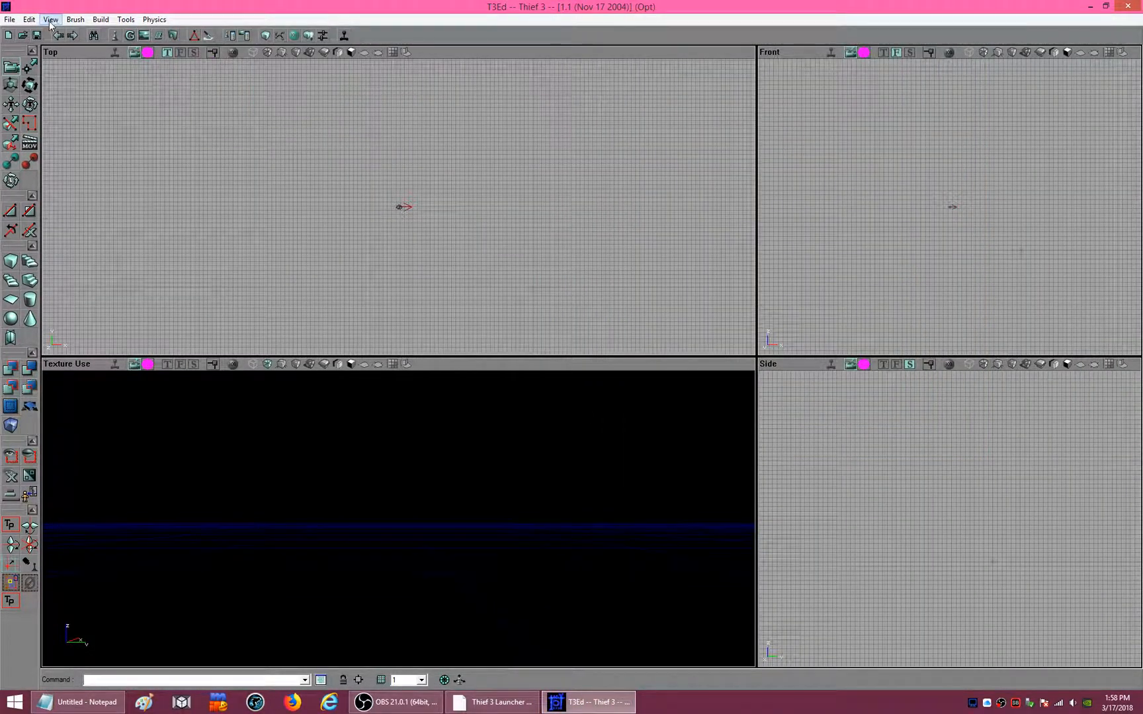
click(51, 19)
click(69, 116)
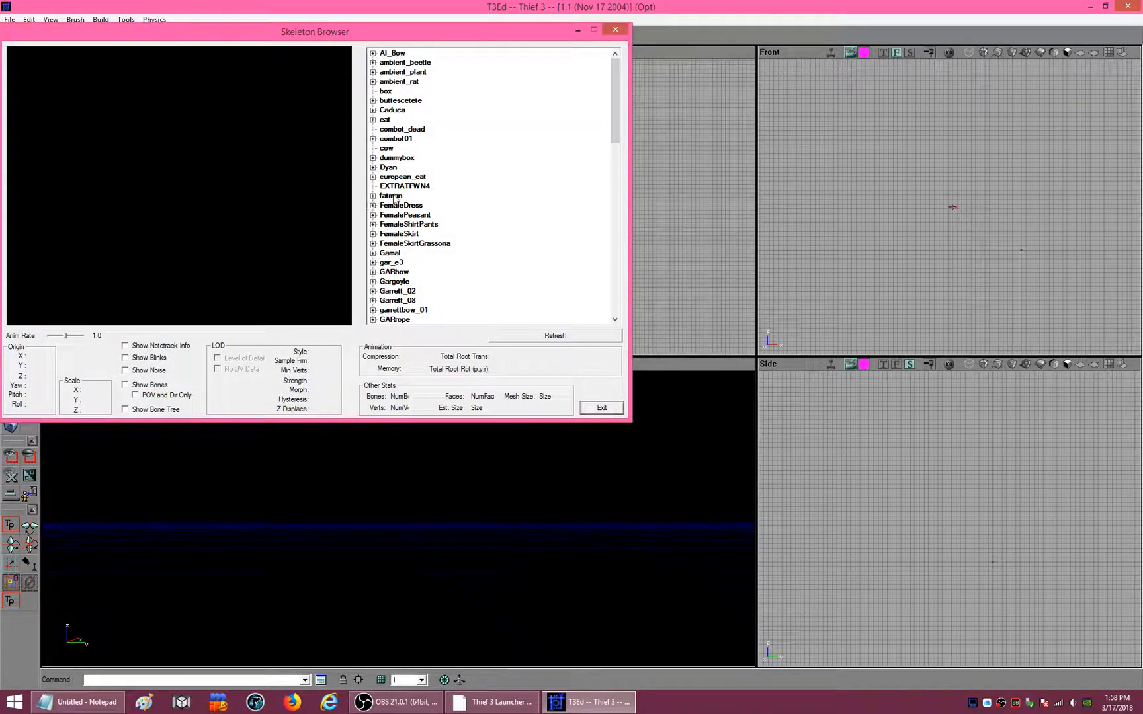
- Load the M1_UA_MOV_run animation from the cityguard set of the FemaleDress skeleton
click(373, 206)
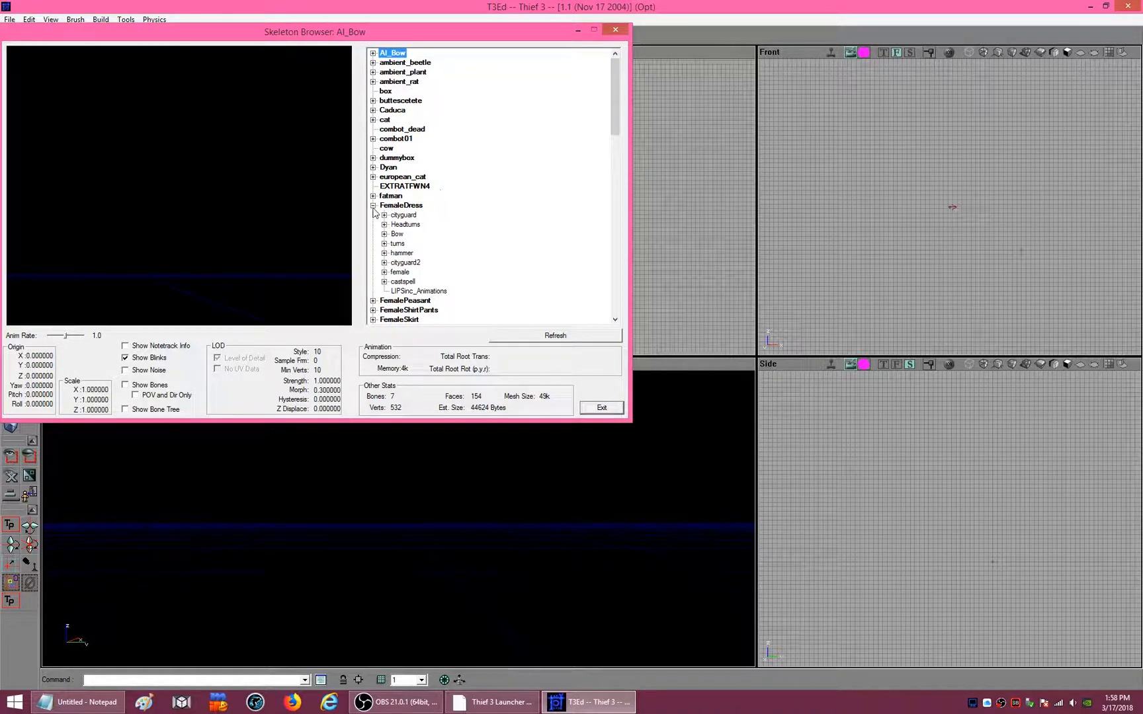
drag(346, 34, 546, 7)
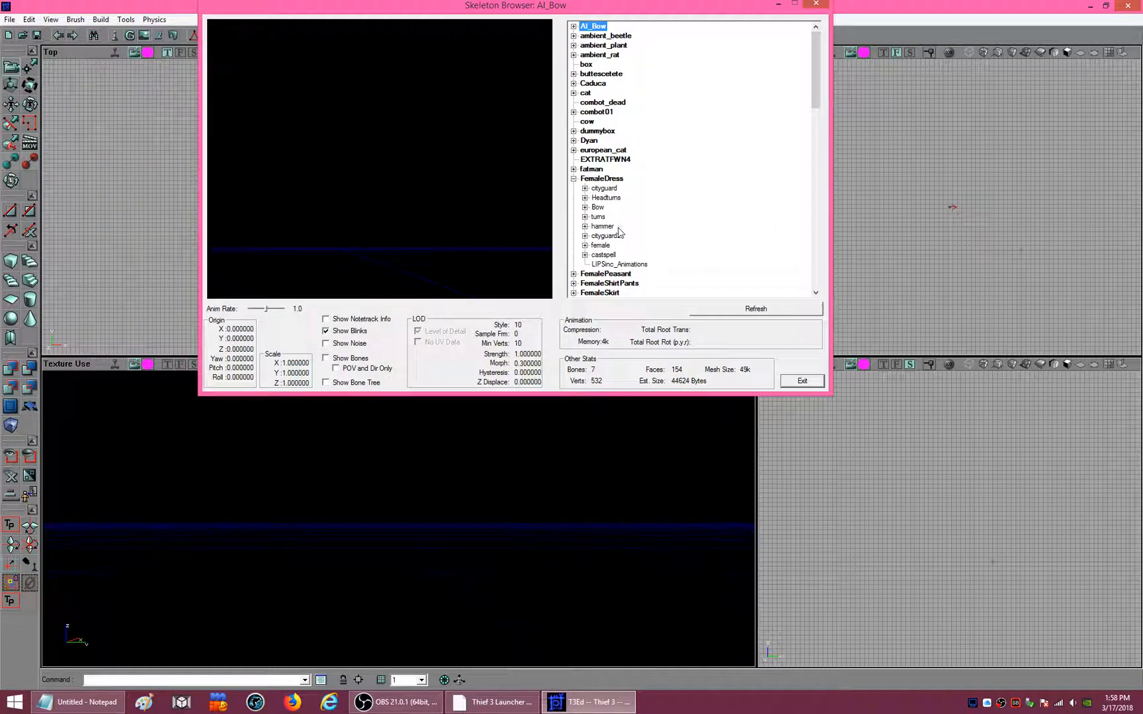
click(585, 188)
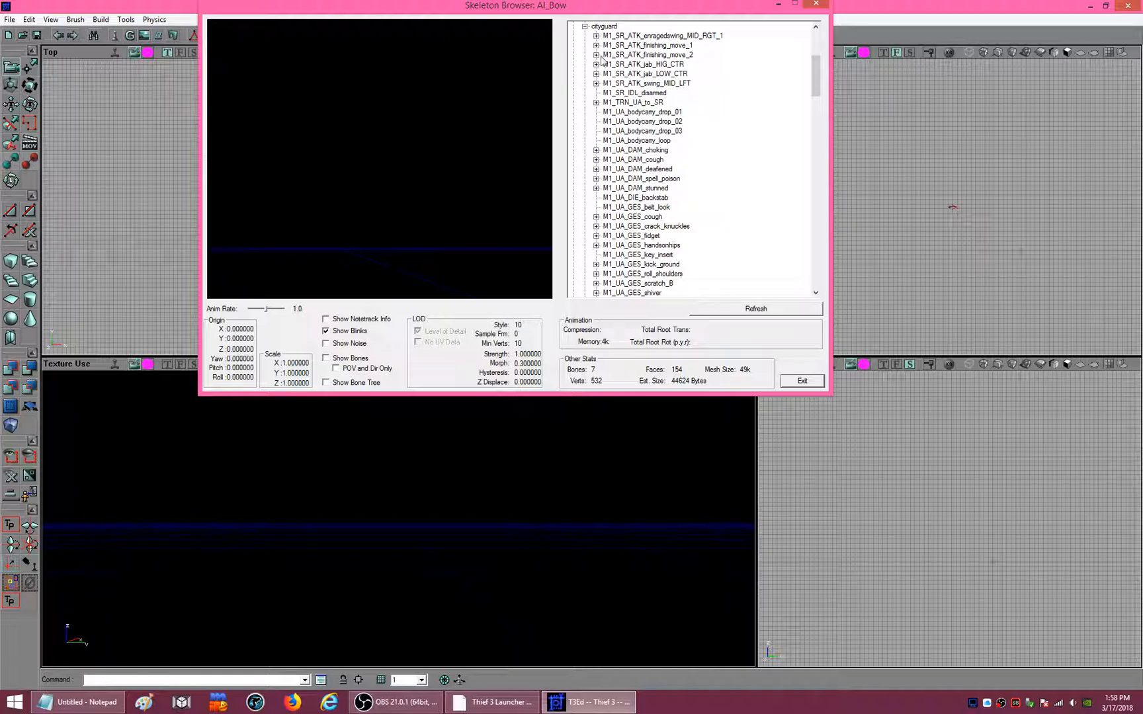
drag(815, 84, 817, 113)
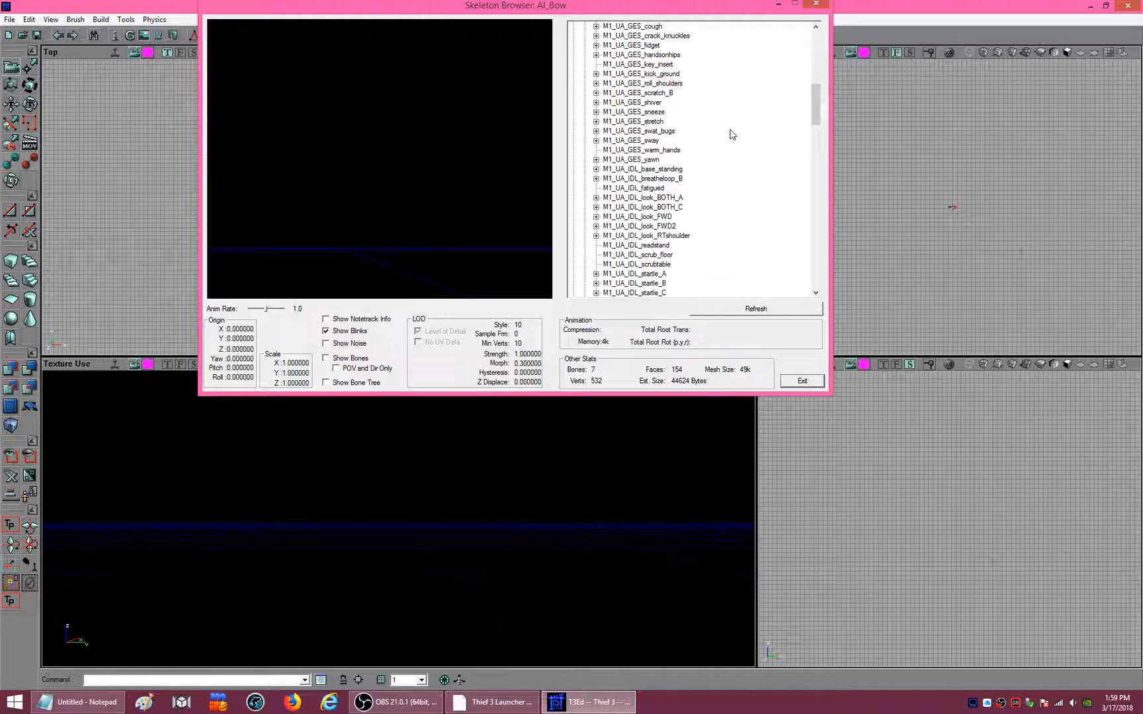
drag(812, 107, 837, 142)
click(620, 179)
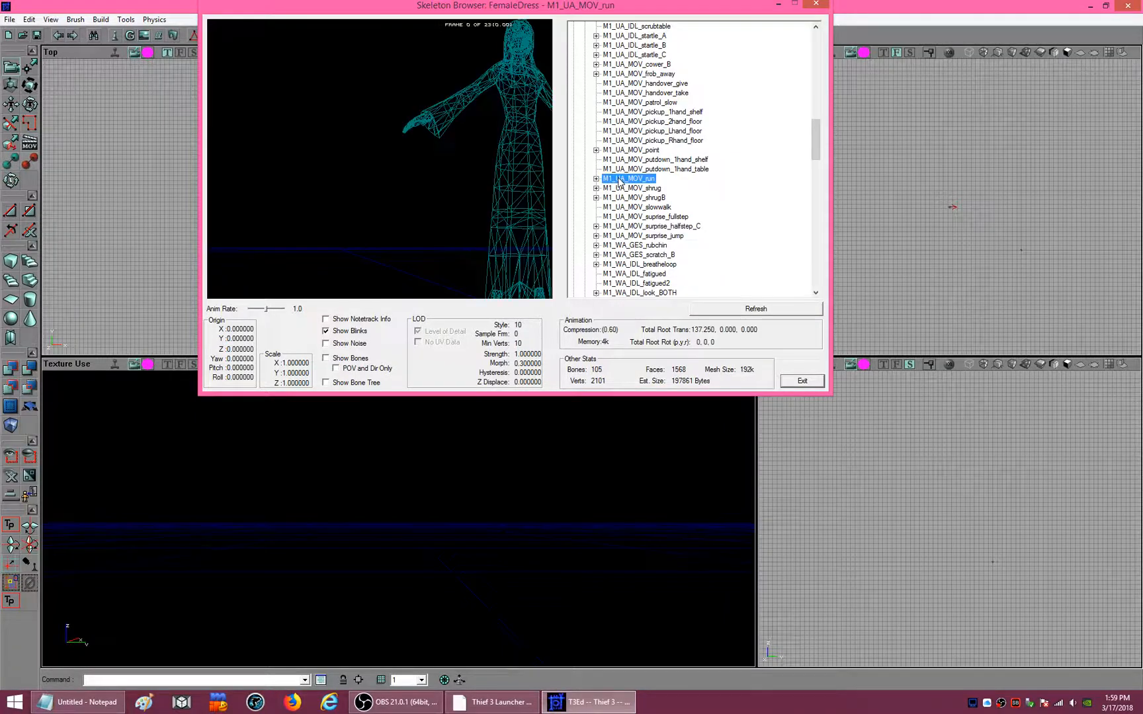
- Bring the whole FemaleDress figure into the preview and play its M1_UA_MOV_run animation
drag(397, 172, 387, 218)
right_drag(387, 218, 417, 254)
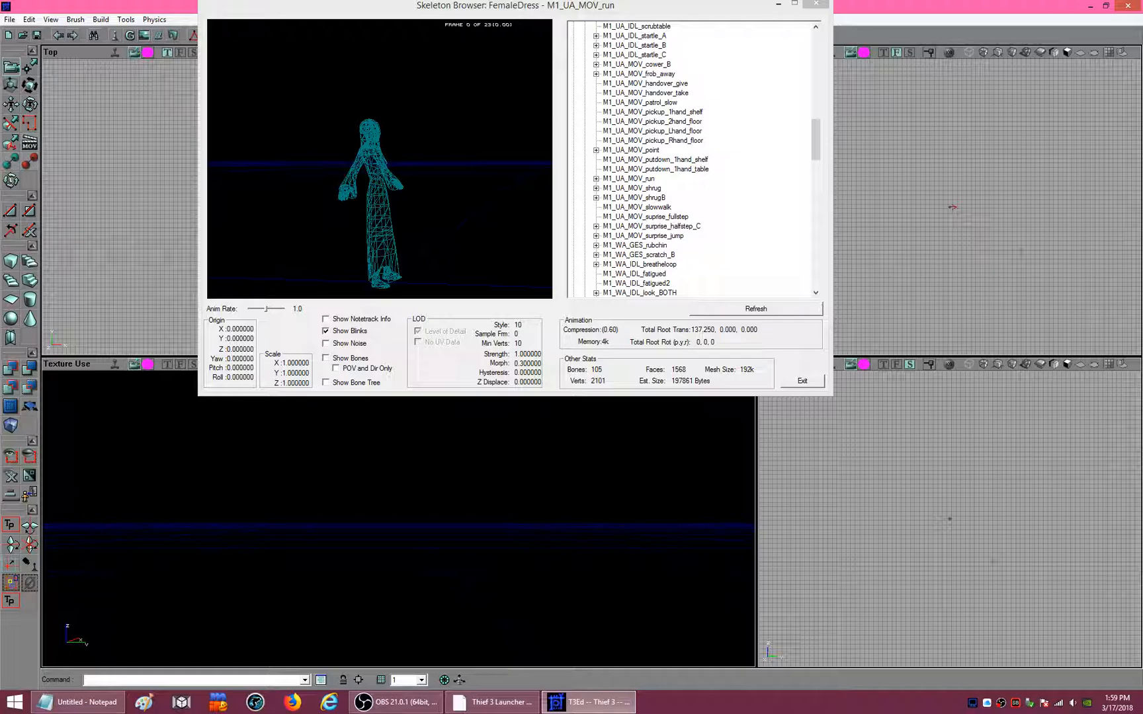
right_click(639, 180)
click(664, 186)
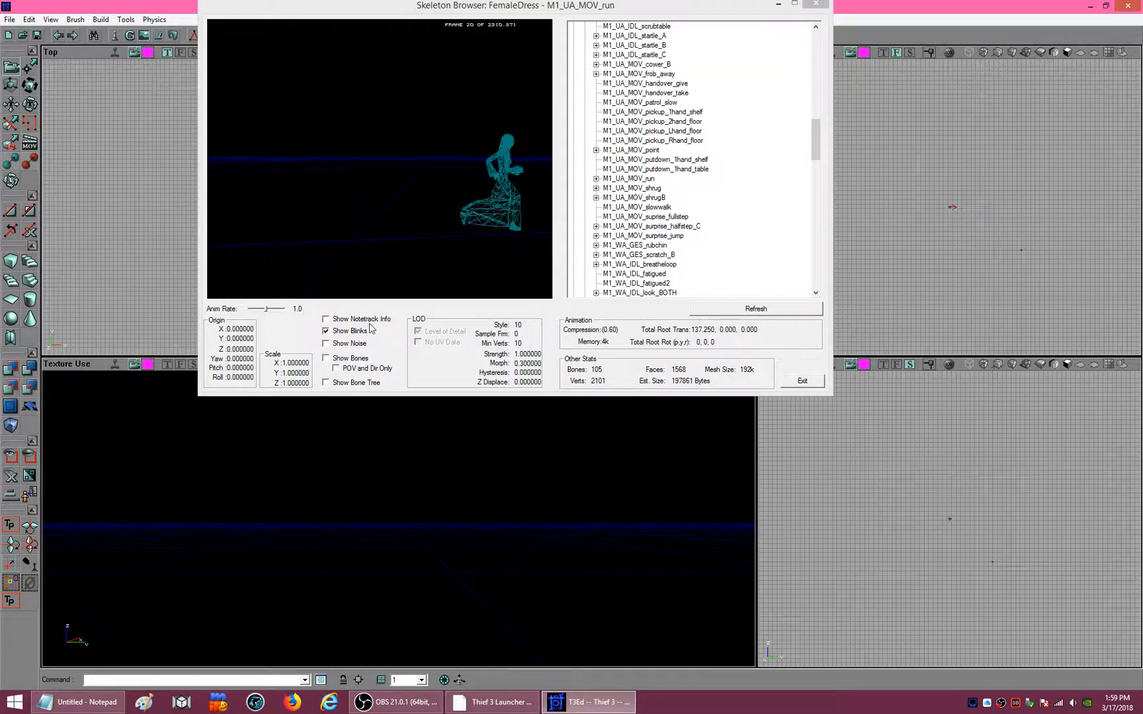
- Show the notetrack info for the M1_UA_MOV_run animation, then close the Skeleton Browser
click(328, 321)
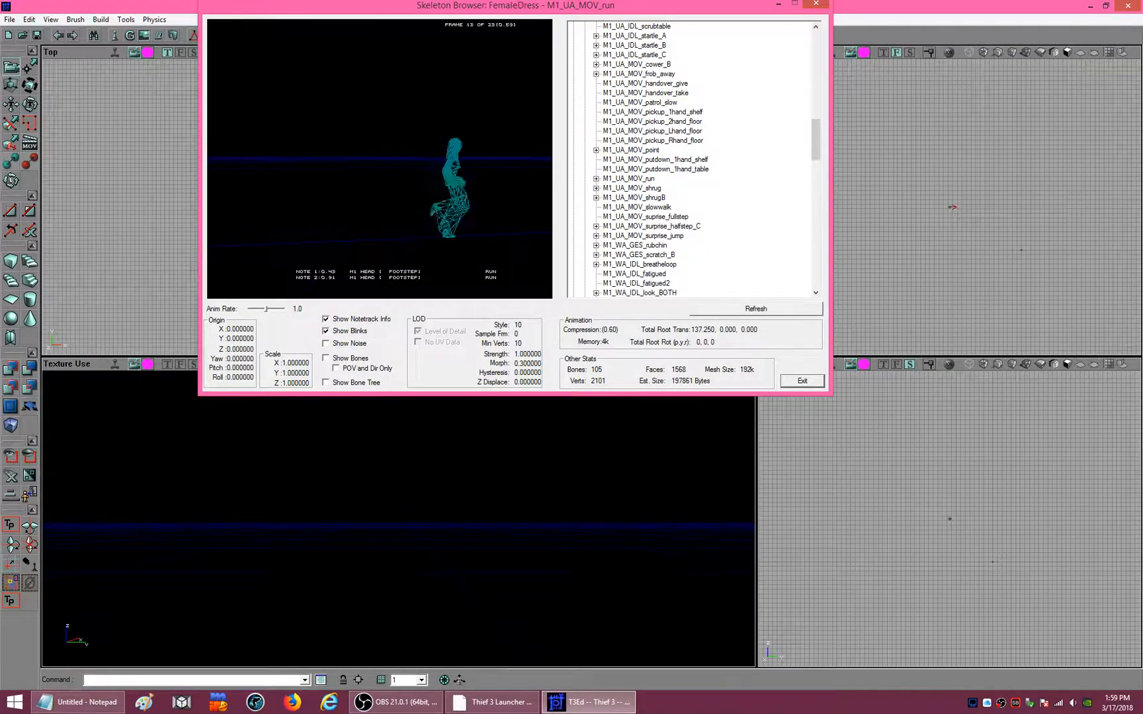
click(633, 187)
click(632, 179)
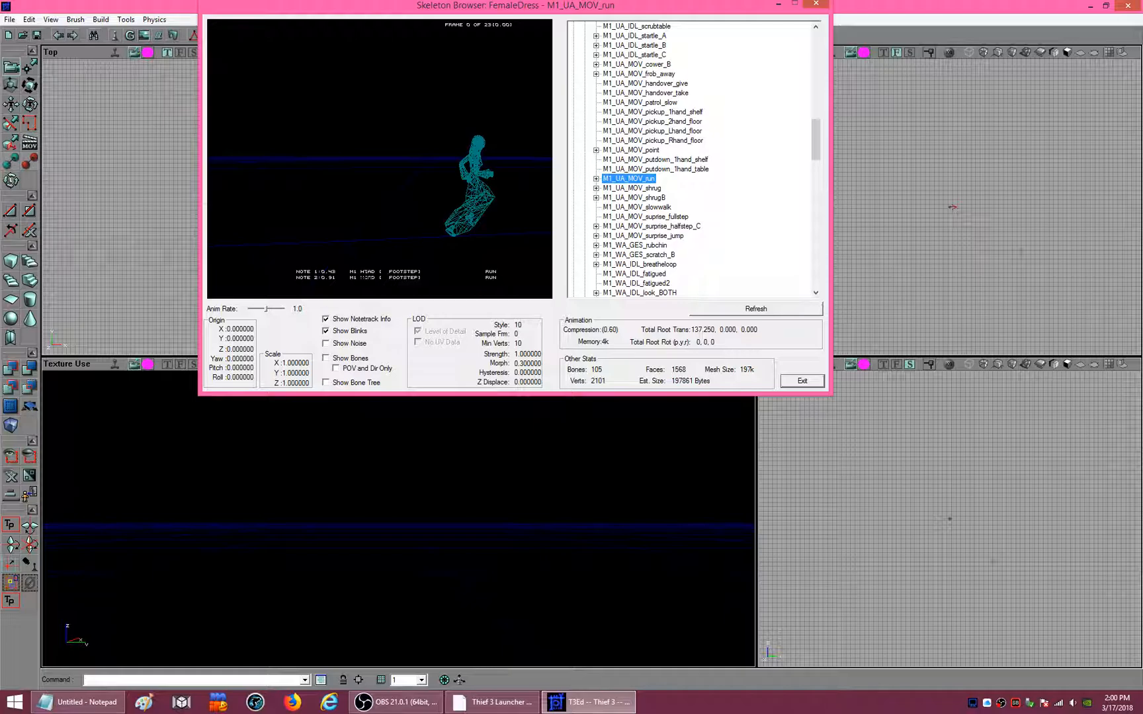
click(817, 6)
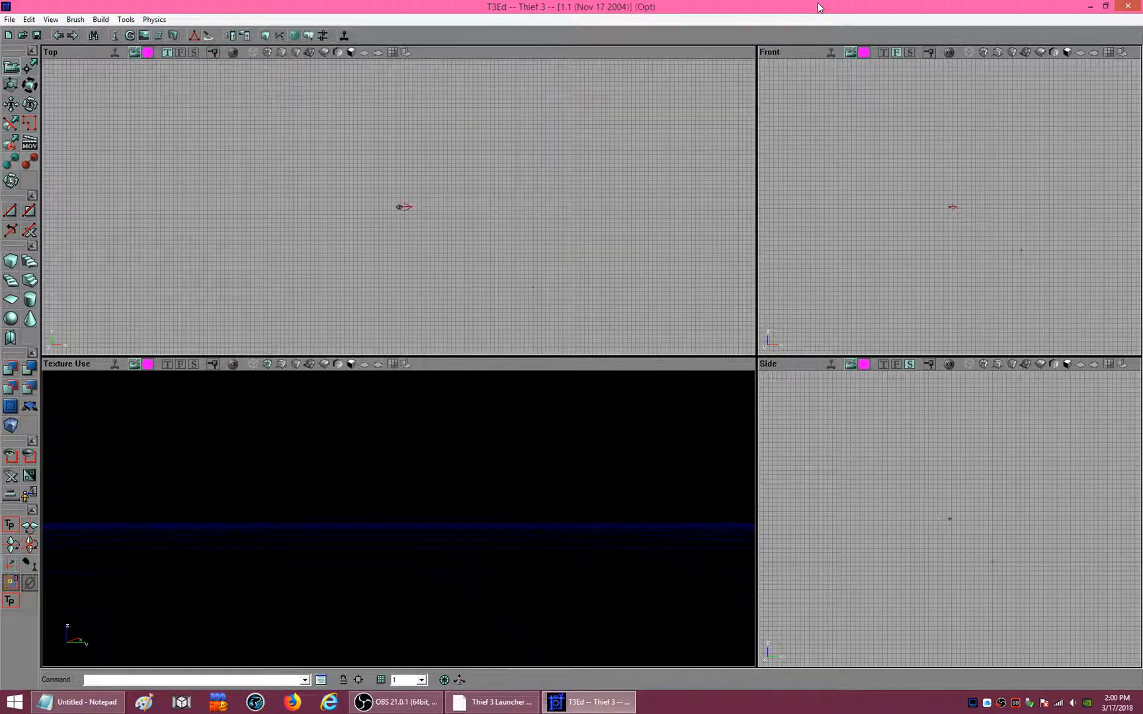
- Switch to 3ds max and open the recent scene animation_kick.max
click(181, 703)
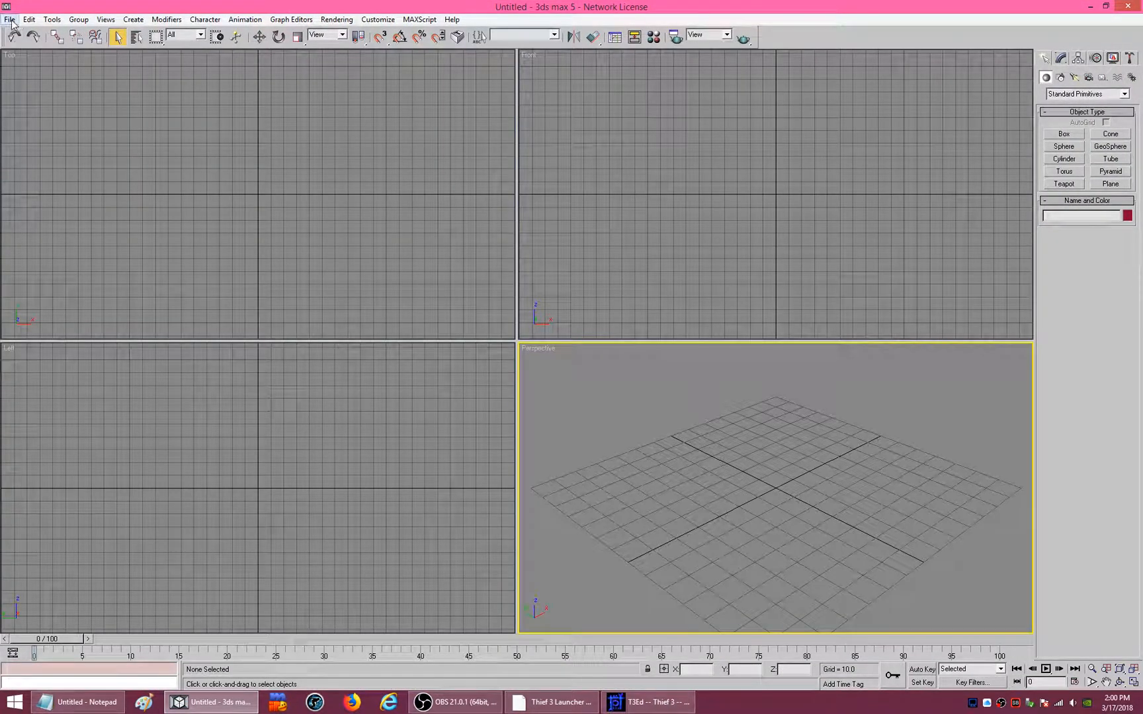
click(10, 20)
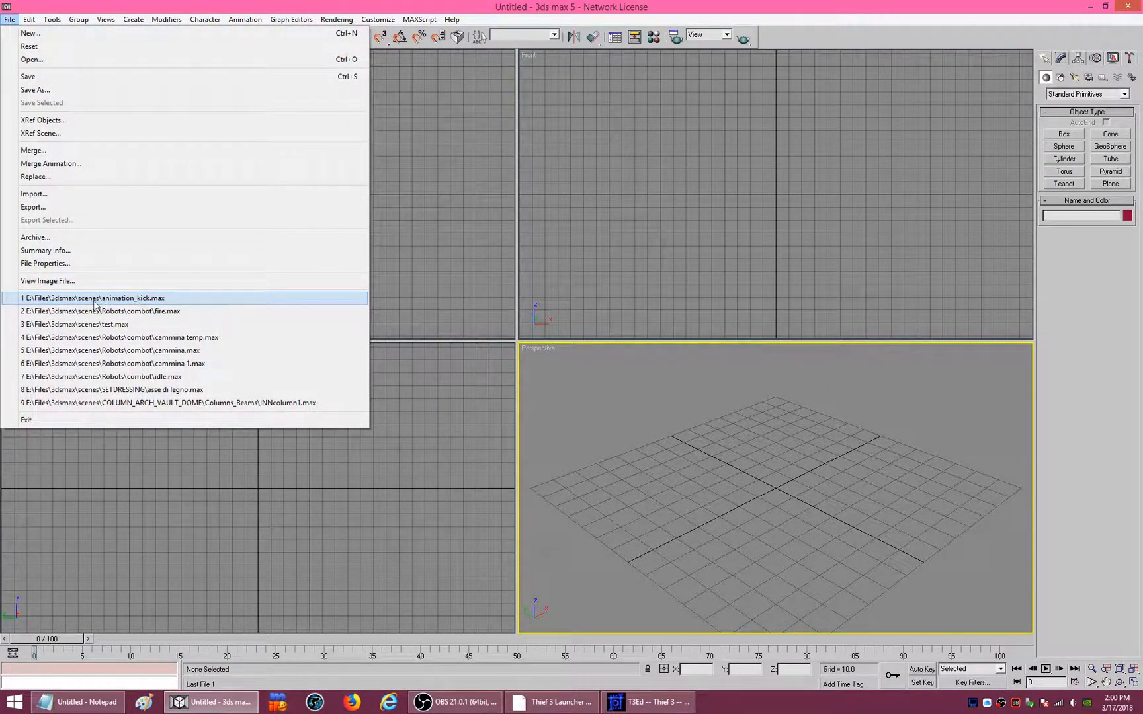
click(92, 301)
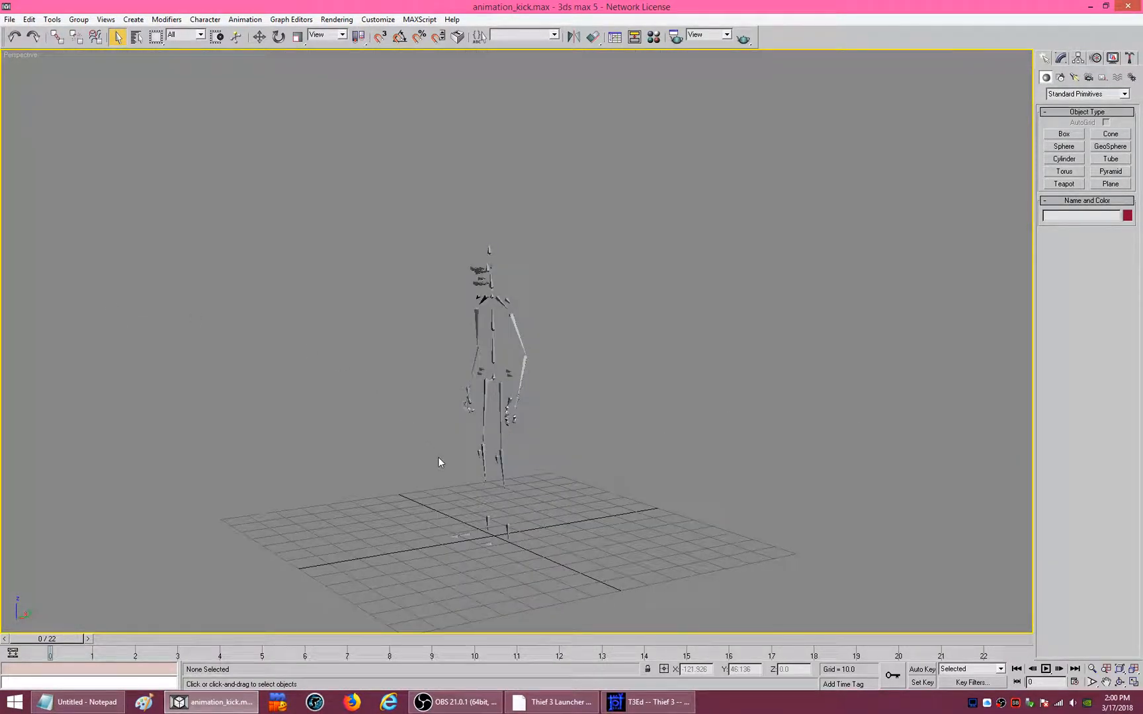
- Select the M1 R Thigh bone and open the Track View Dope Sheet for it
click(484, 397)
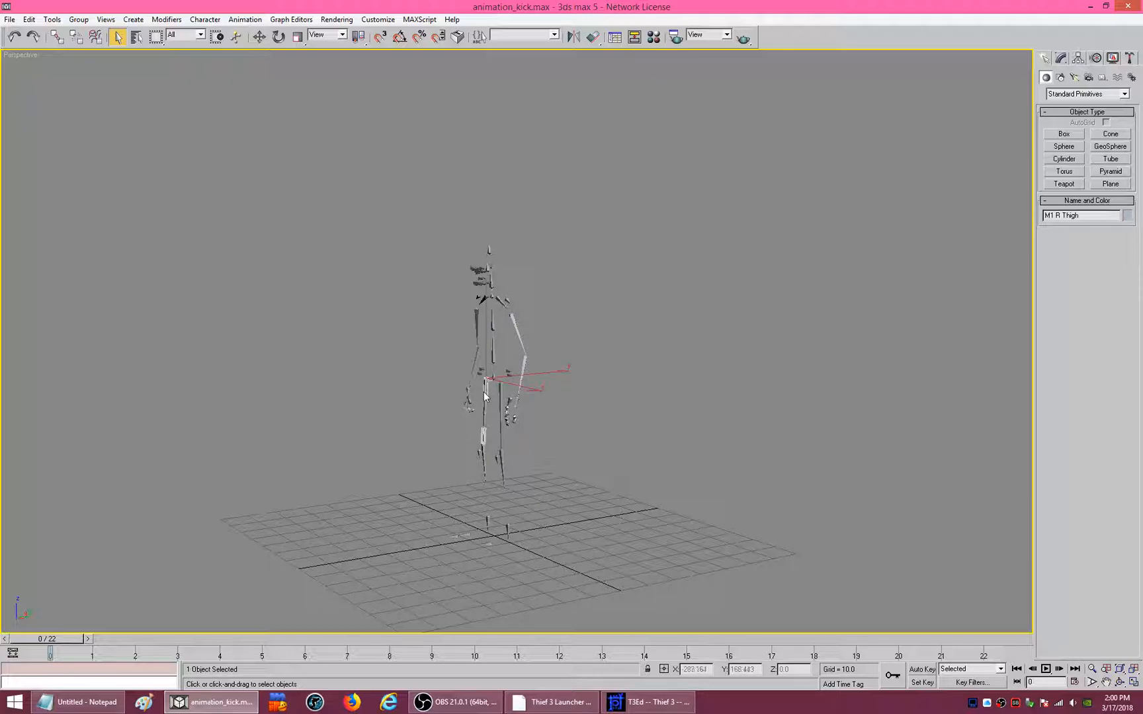
click(288, 20)
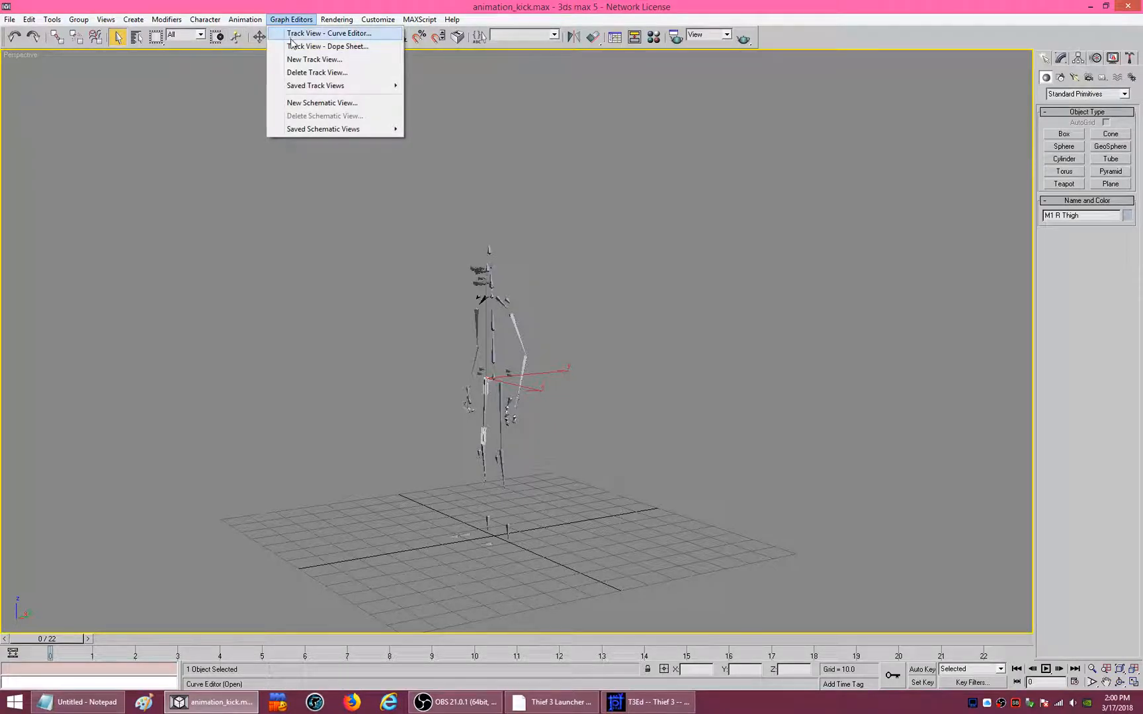
click(292, 43)
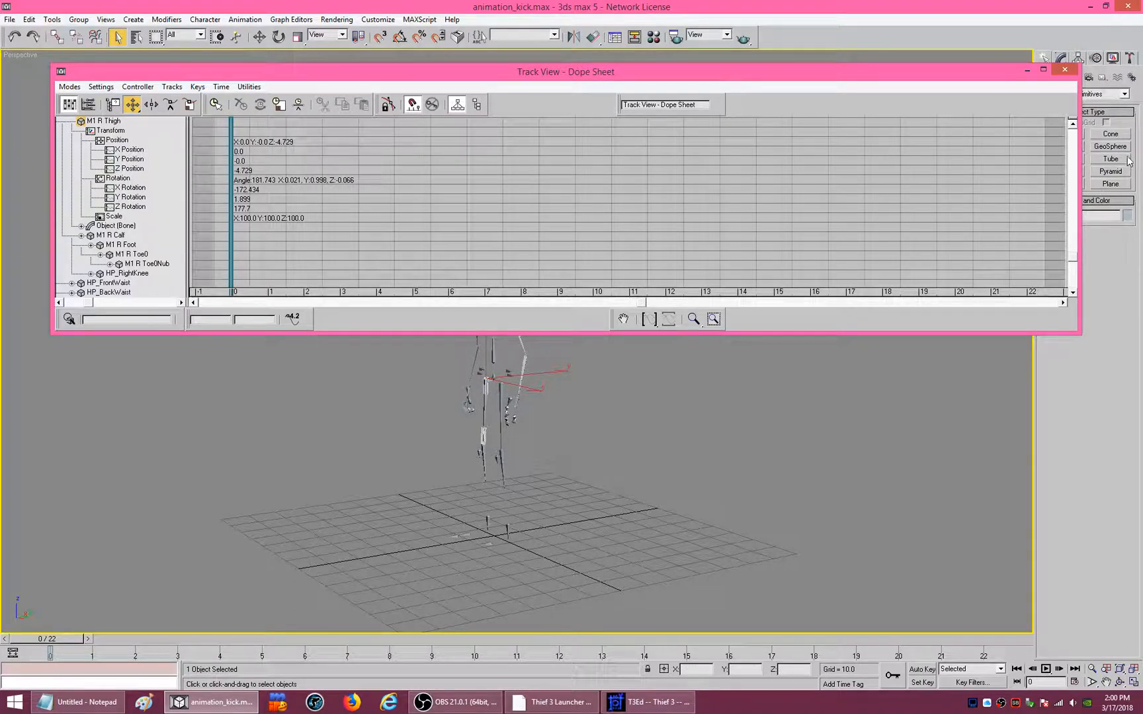
- Examine the track hierarchy around the right thigh bone in the Dope Sheet, then close it
click(1071, 123)
click(1072, 123)
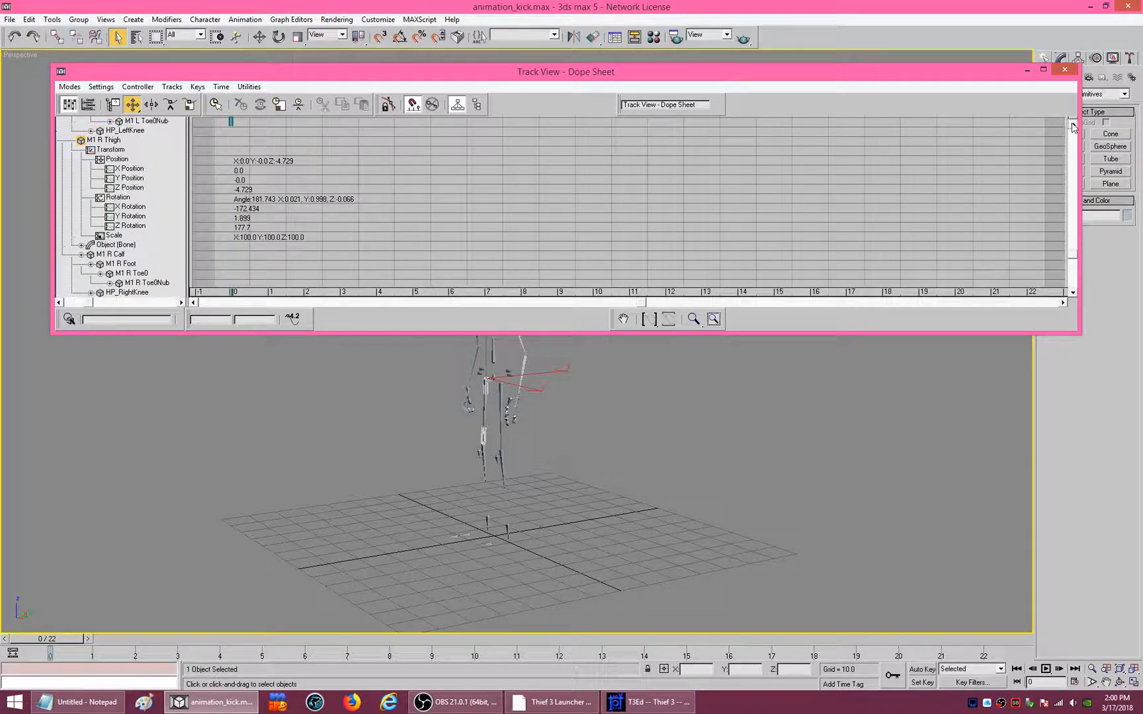
click(1072, 123)
click(1072, 291)
click(1072, 292)
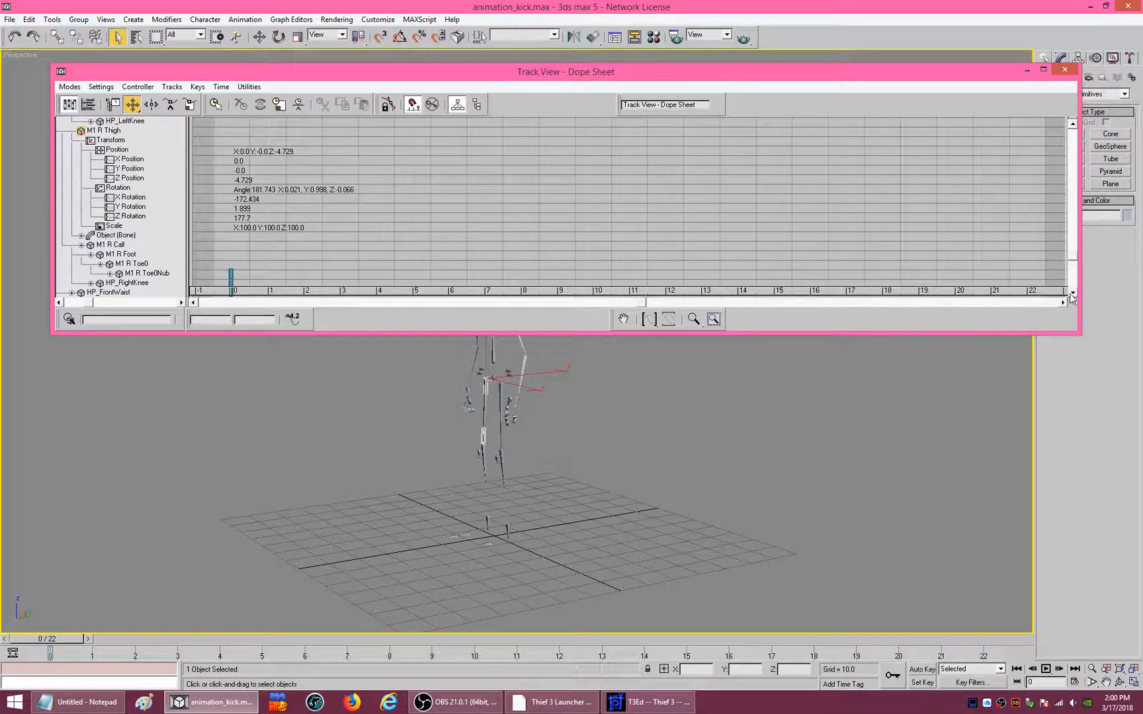
click(1072, 292)
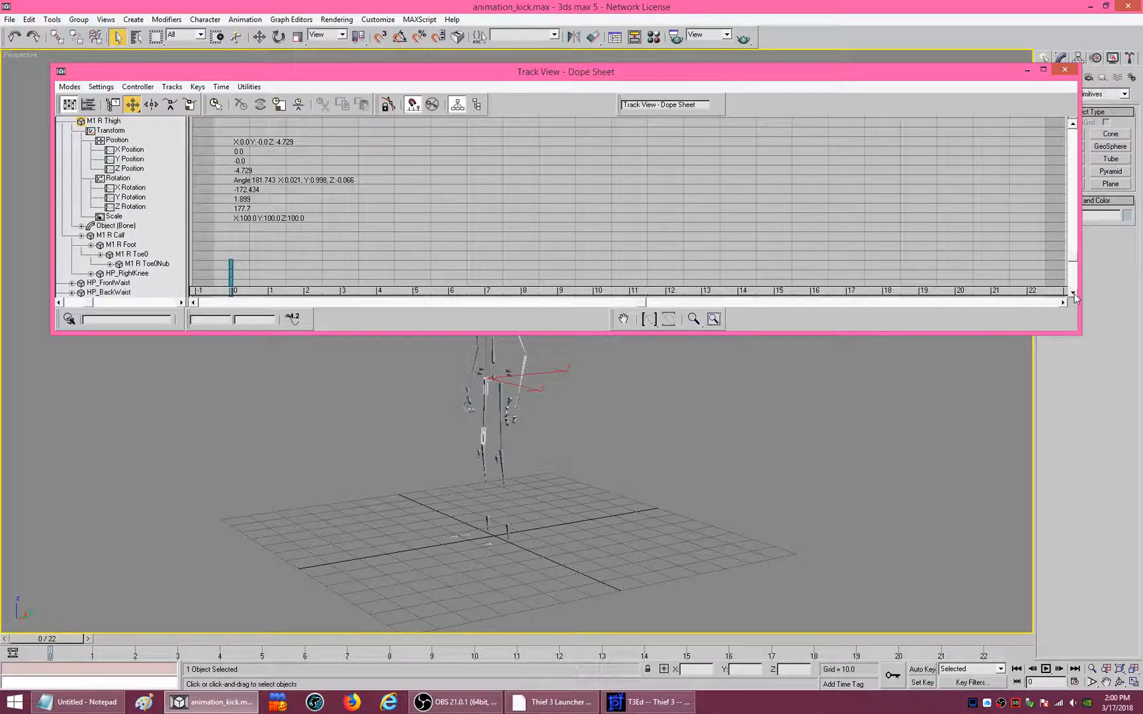
click(1072, 292)
click(1072, 293)
click(1072, 293)
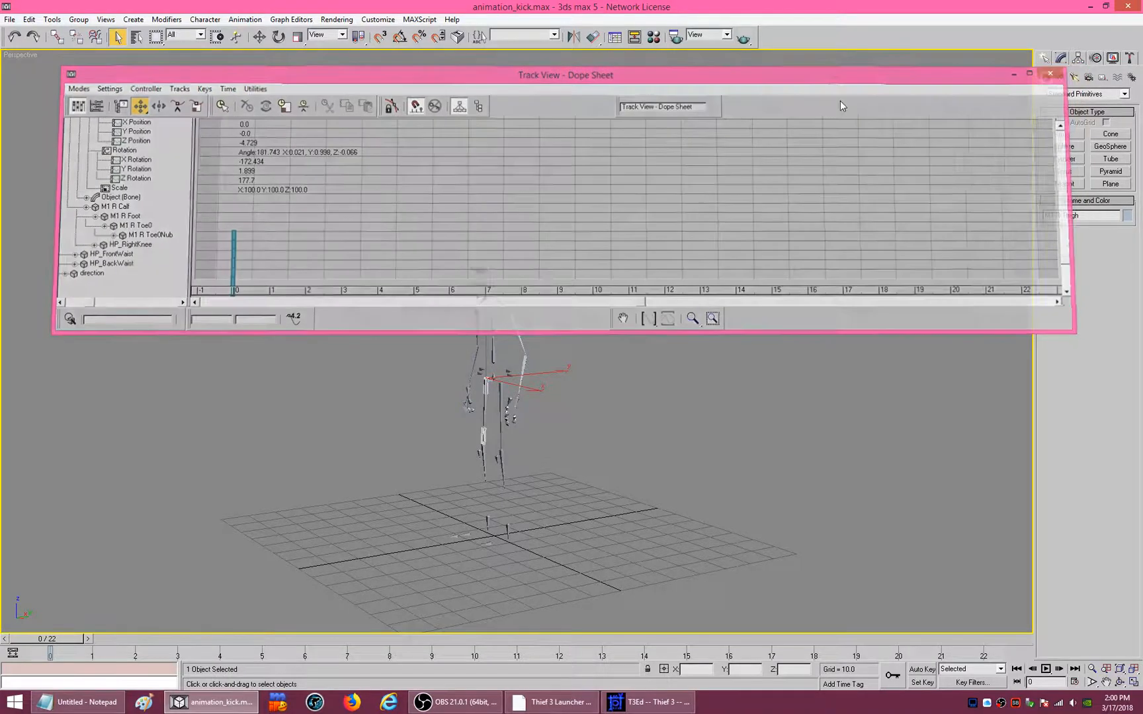
click(1064, 69)
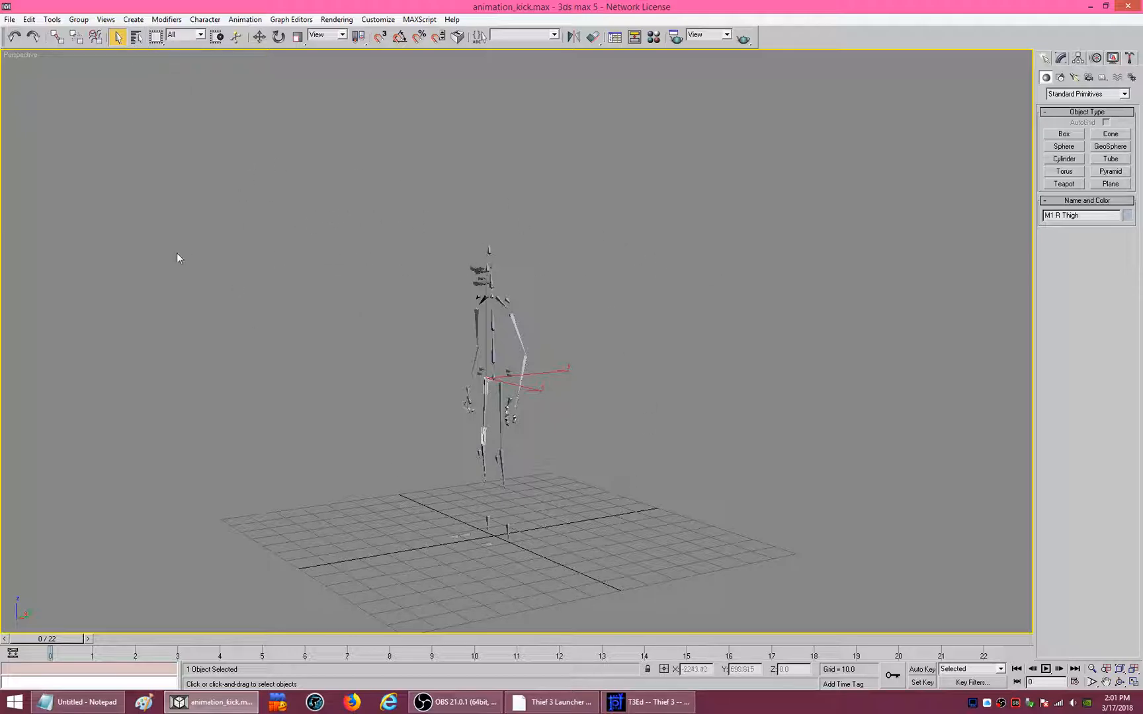
- Select the M1 Head bone by name from the scene's object list
click(136, 37)
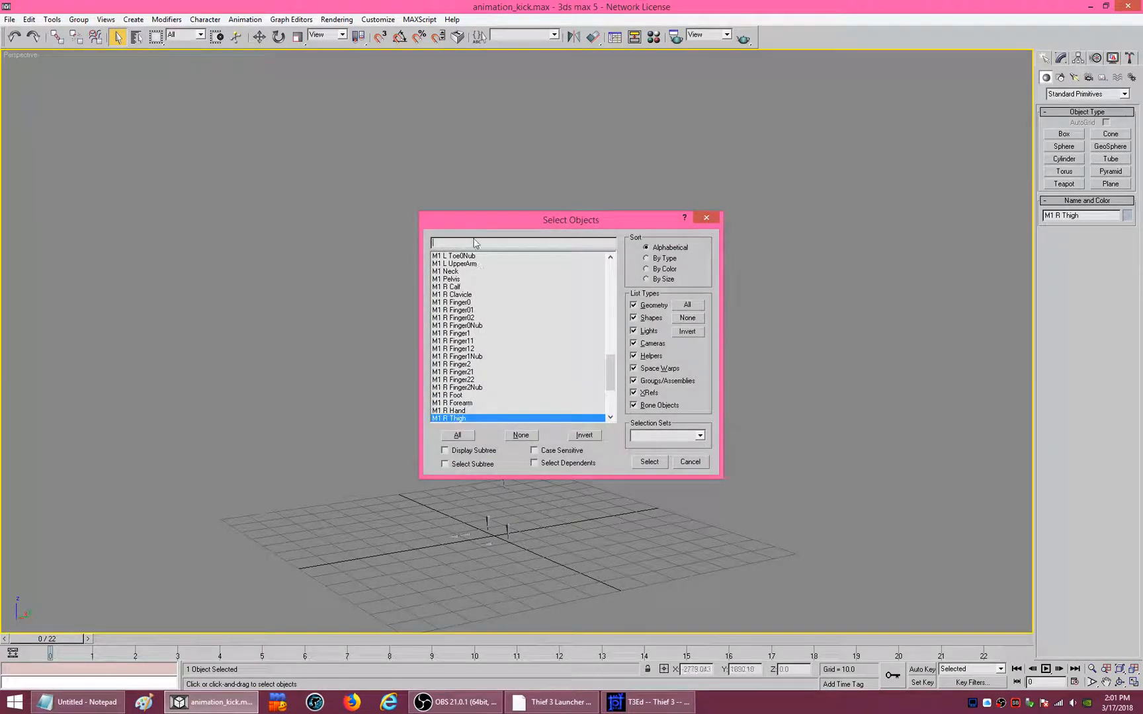
drag(482, 224, 792, 232)
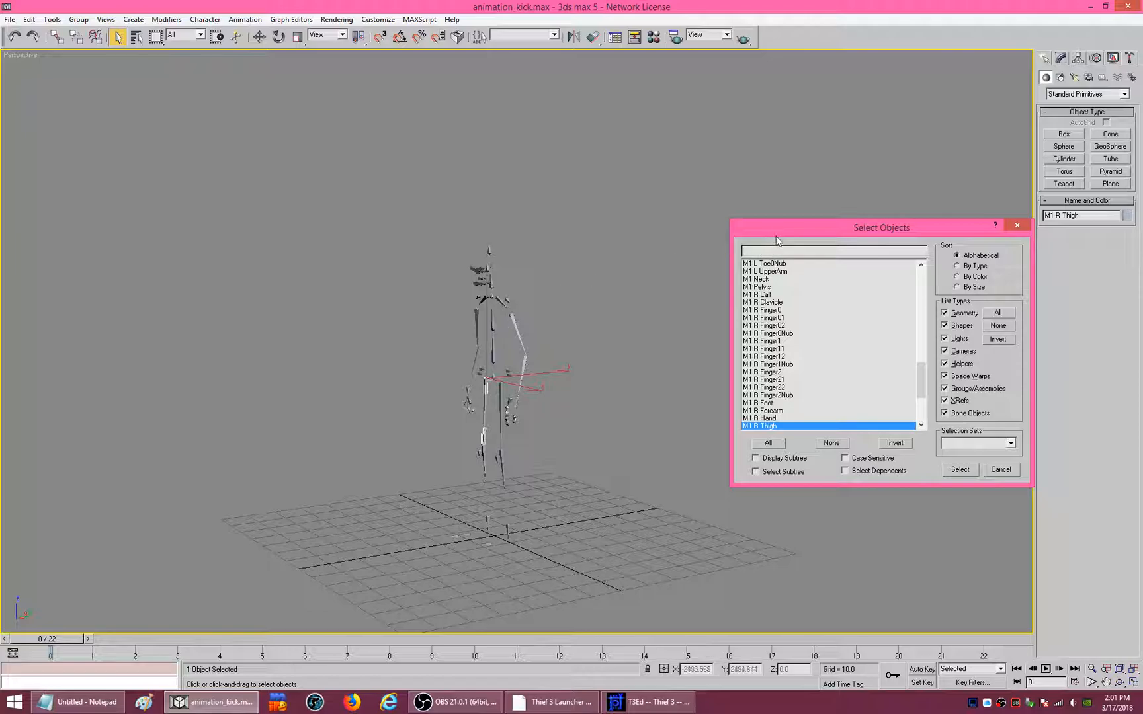
drag(775, 235, 658, 198)
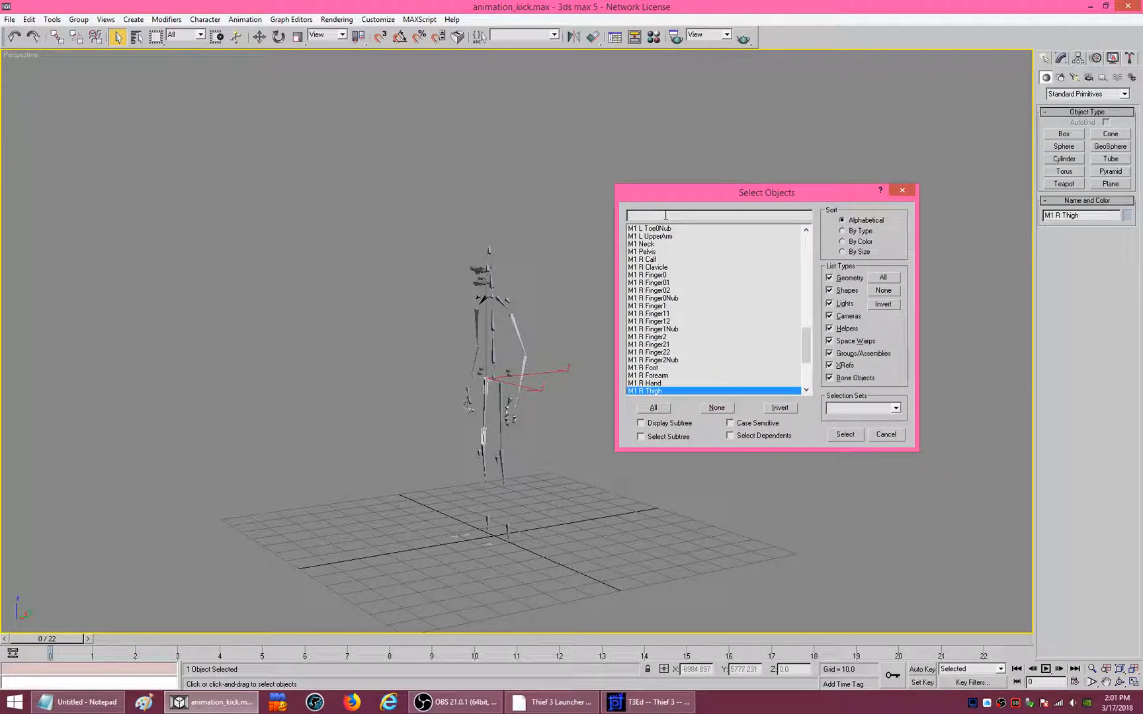
drag(804, 356, 798, 299)
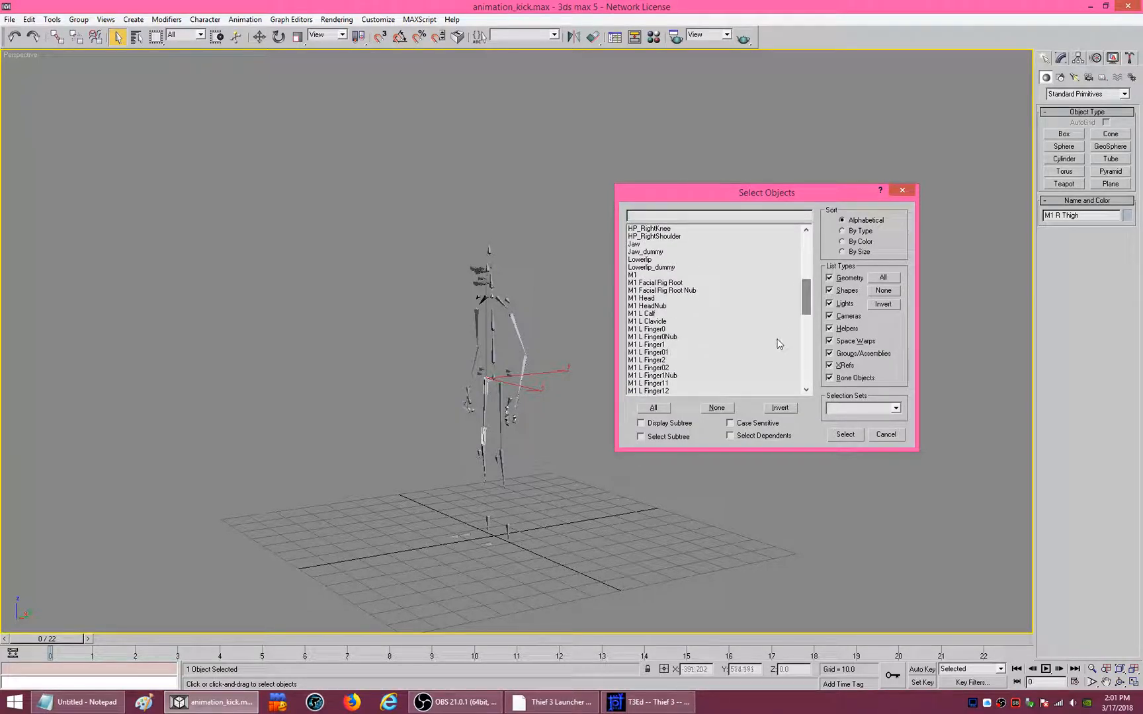
click(640, 299)
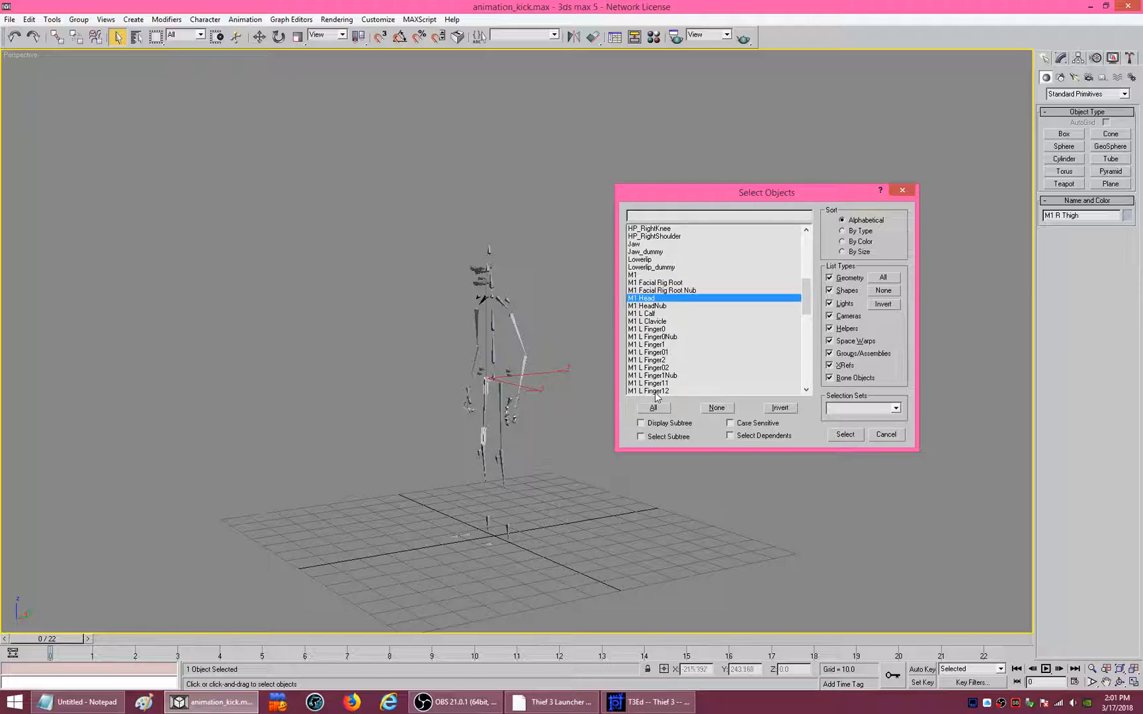
double_click(644, 303)
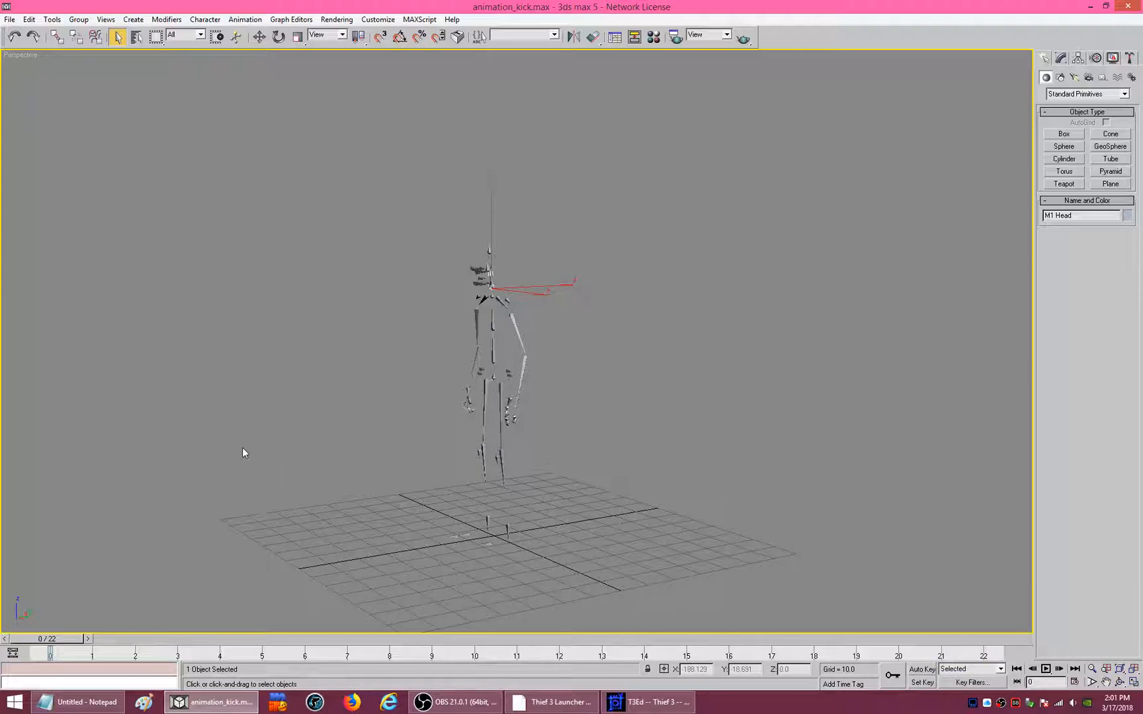
- Scrub through the kick animation to frame 7 and set a key there for the M1 Head bone
alt+middle_drag(242, 452, 194, 462)
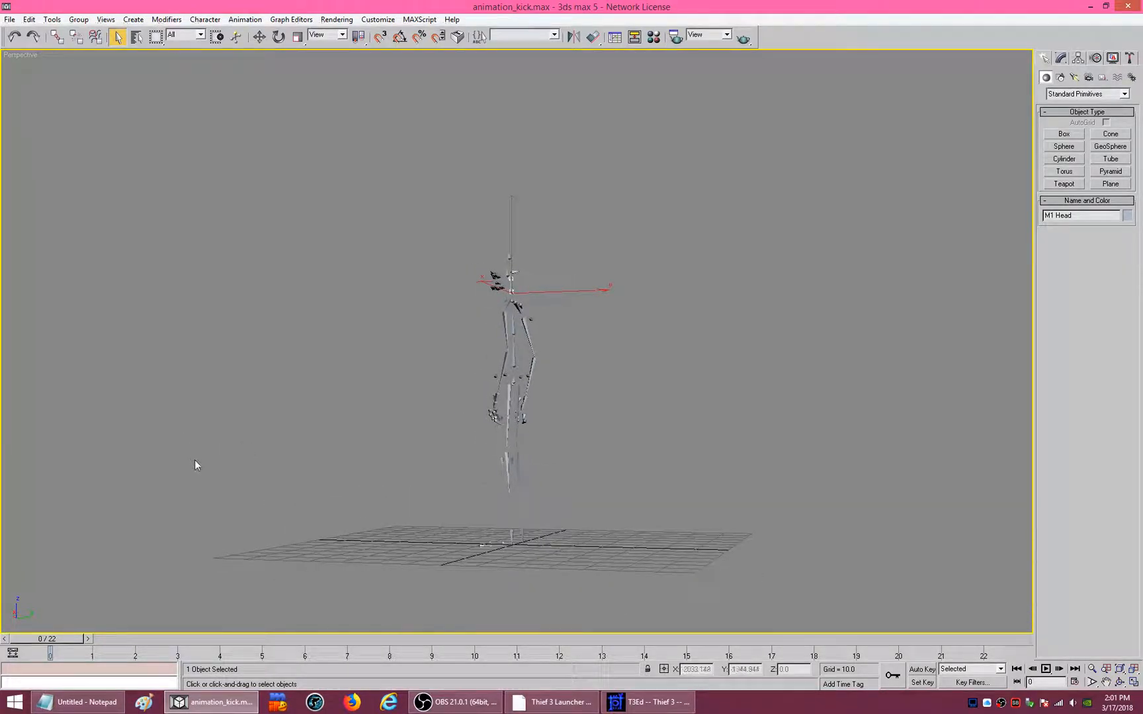
drag(74, 639, 517, 674)
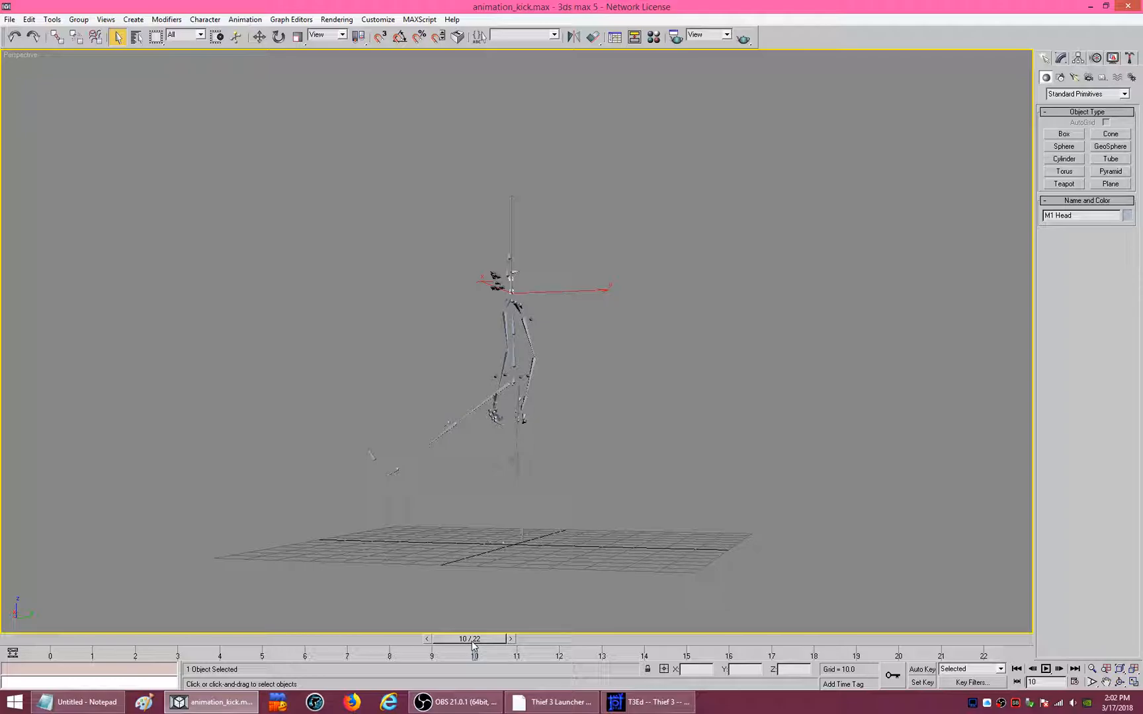
drag(471, 646, 356, 655)
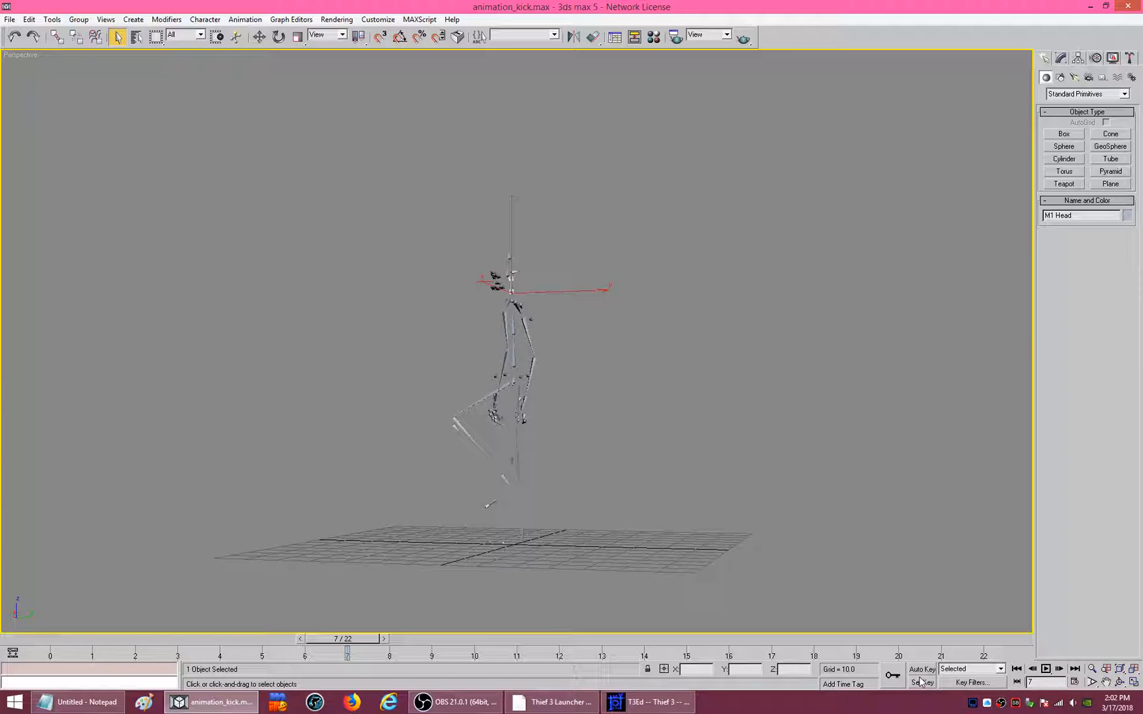
click(892, 675)
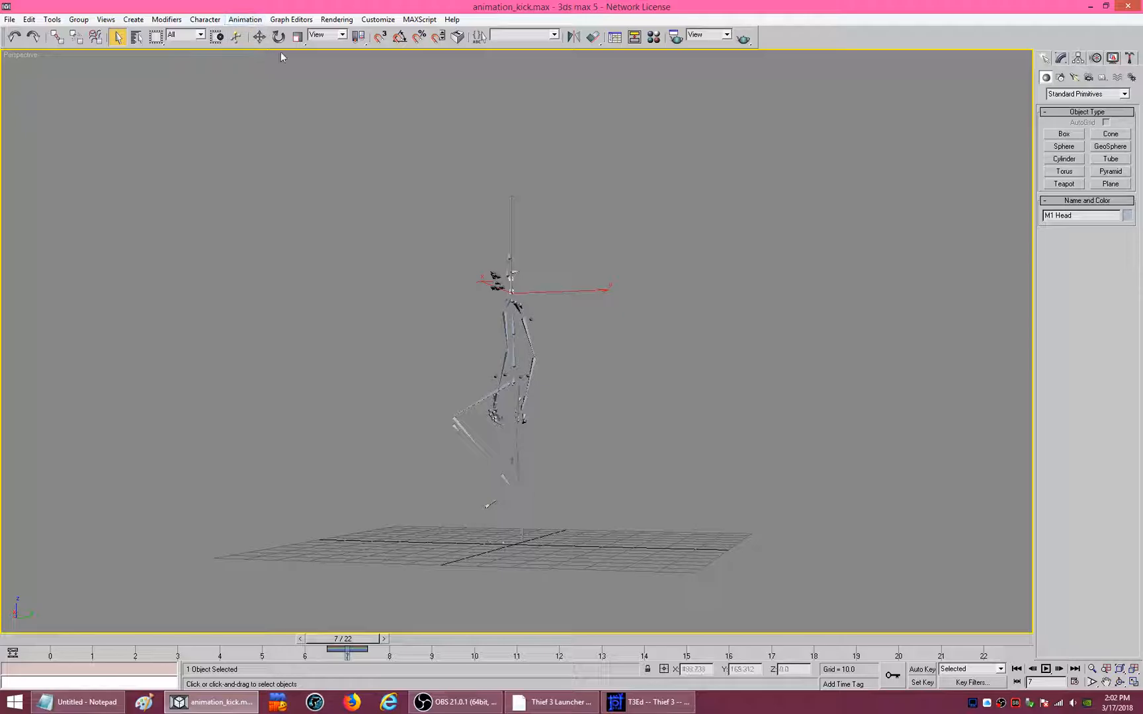
- Open the Track View Dope Sheet for the M1 Head bone
scroll(474, 307, up, 8)
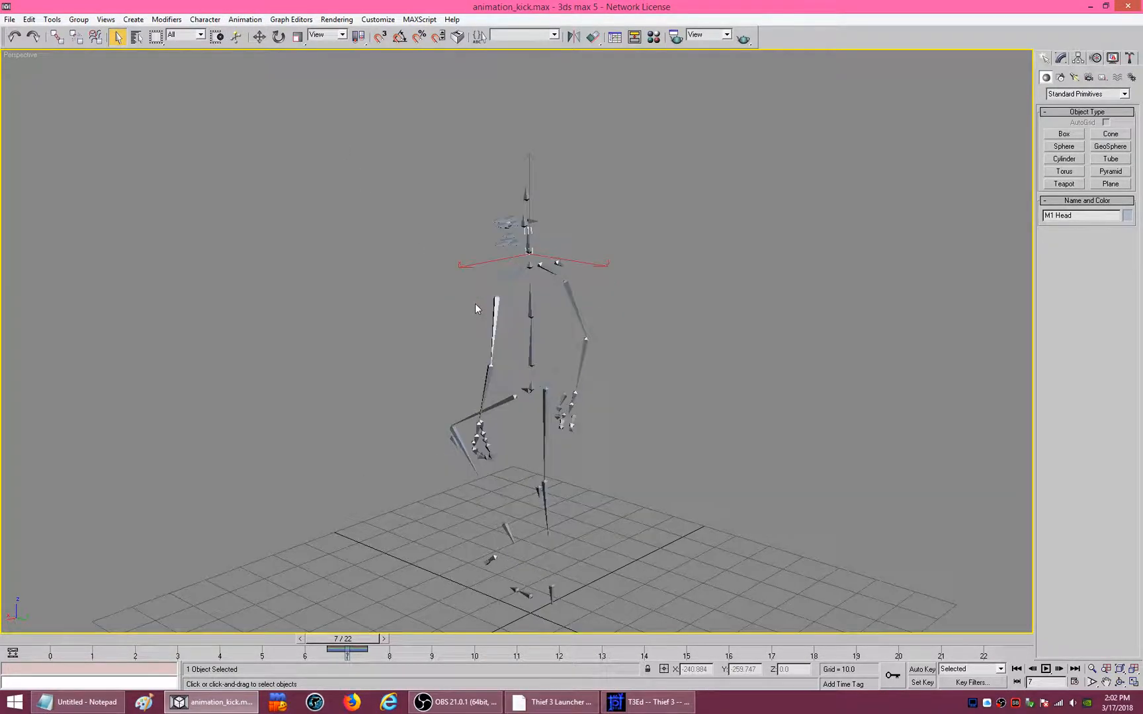
scroll(509, 315, up, 3)
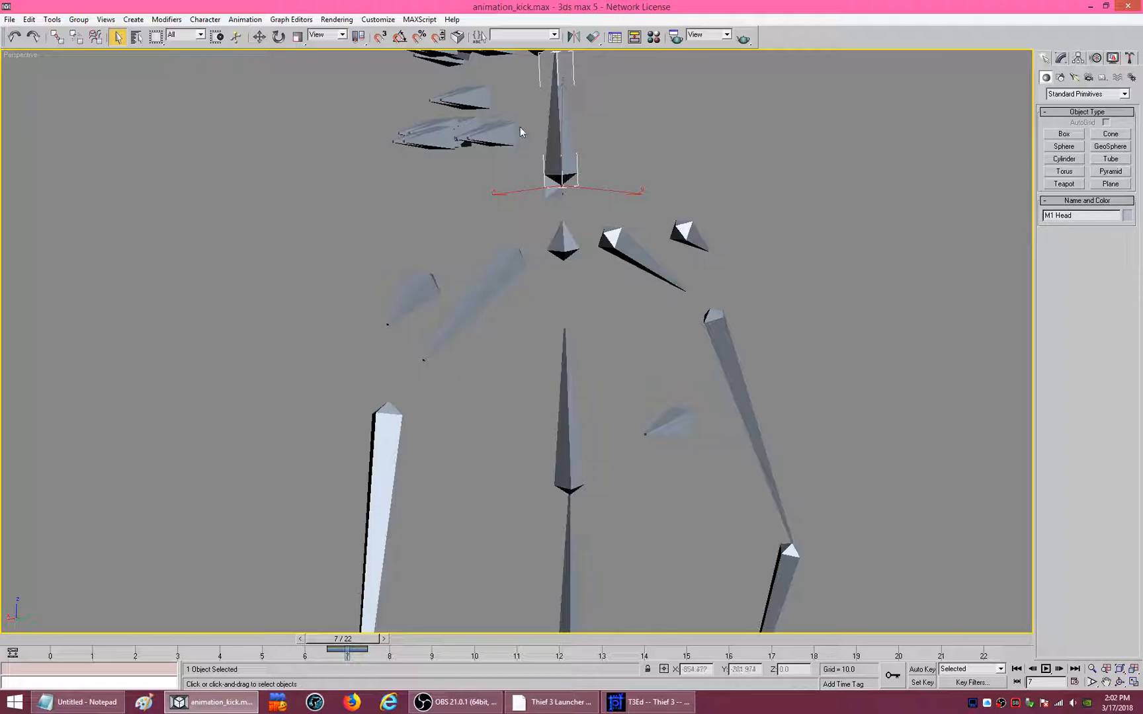
middle_drag(523, 131, 513, 199)
scroll(513, 200, down, 6)
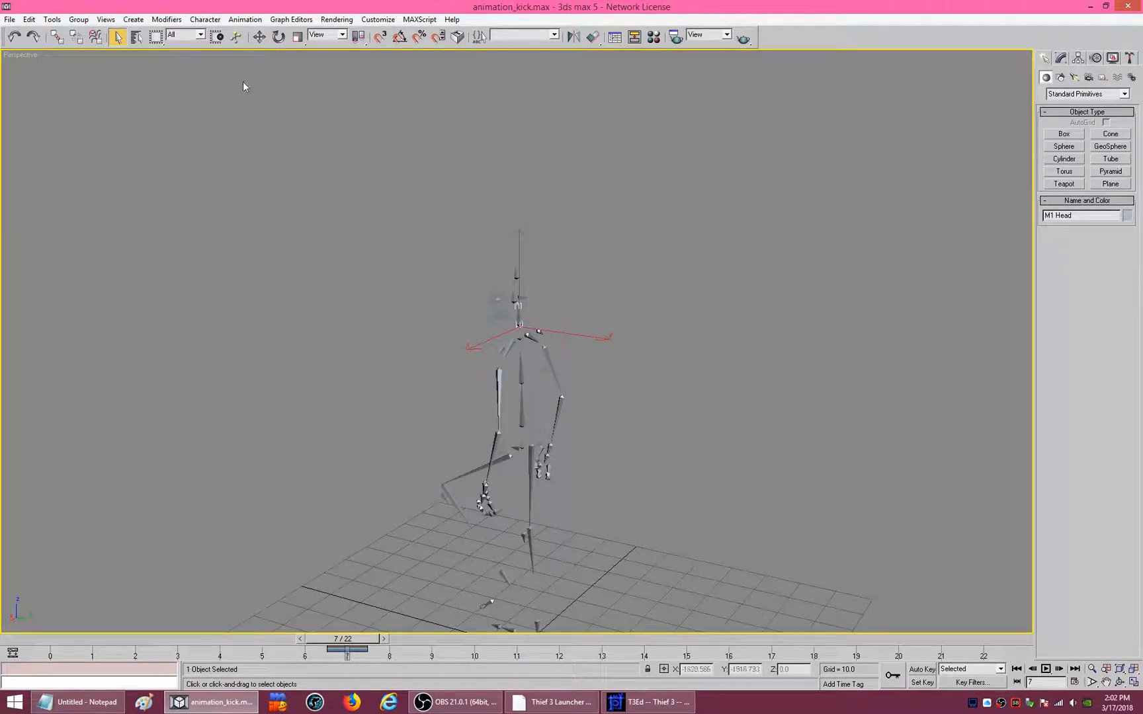
click(278, 20)
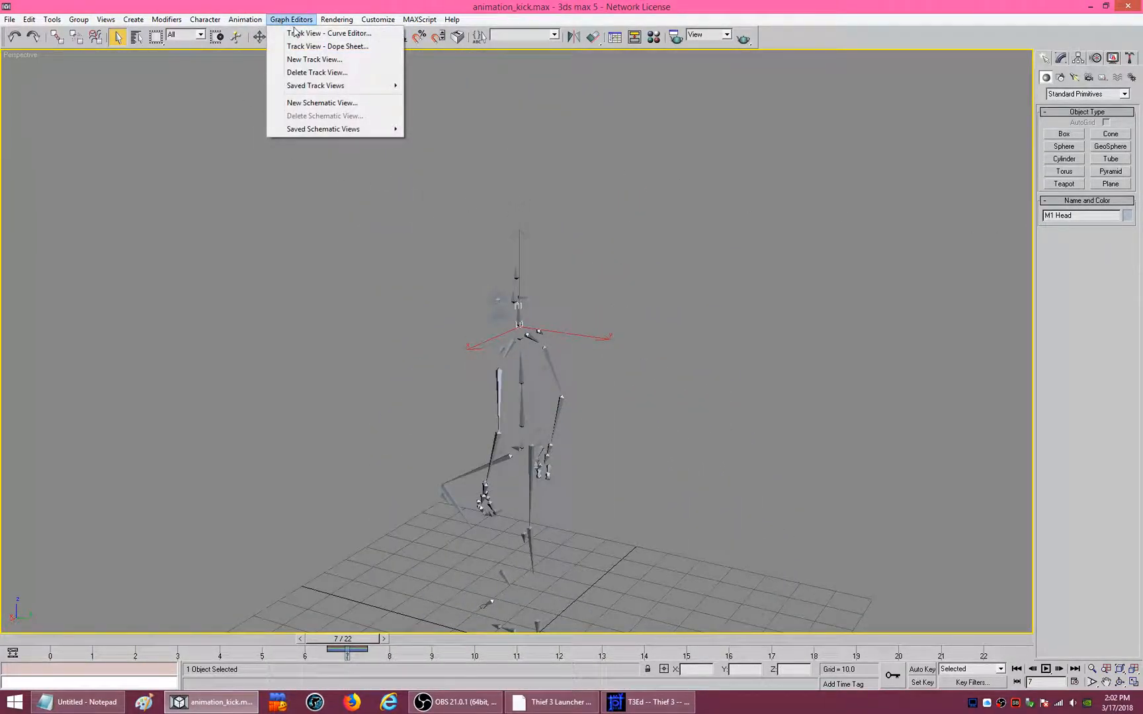
click(346, 47)
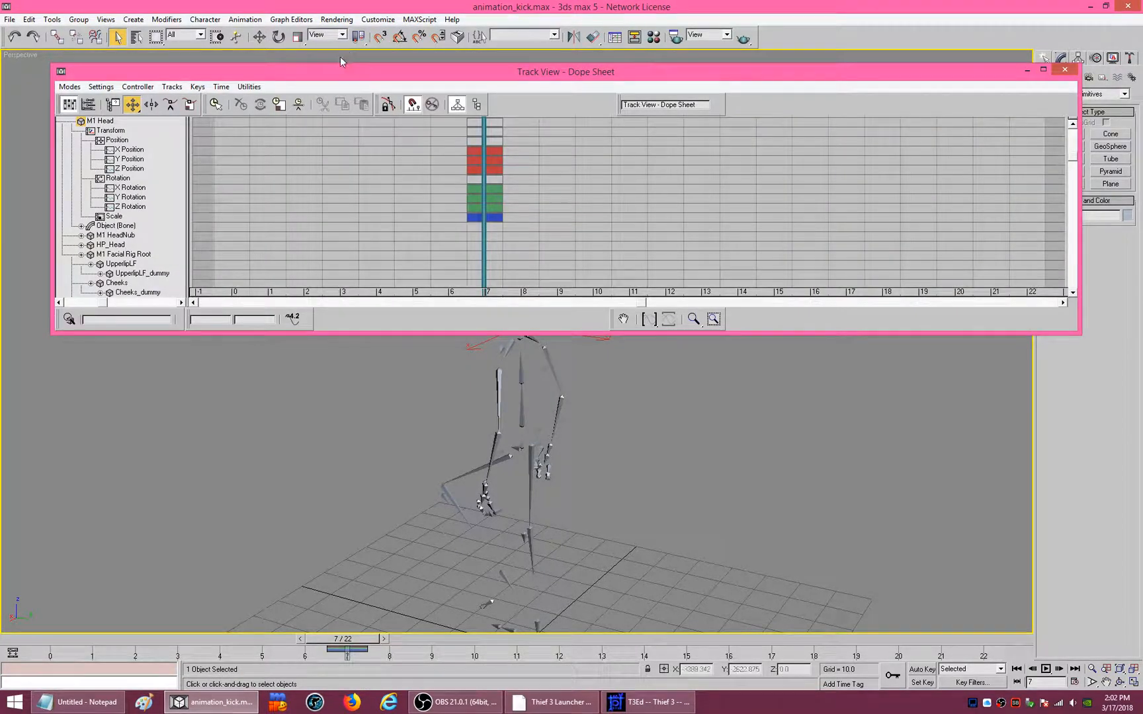
- Add a note track to the M1 Head object in the Dope Sheet
click(100, 121)
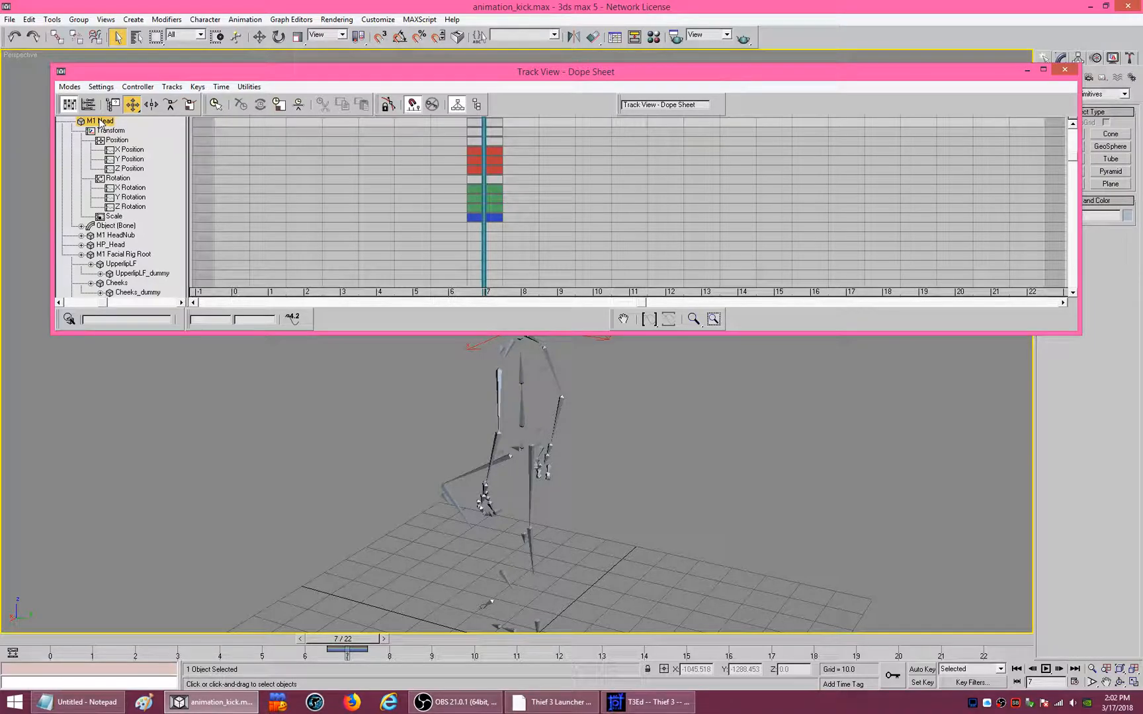
click(172, 87)
mouse_move(200, 101)
click(273, 100)
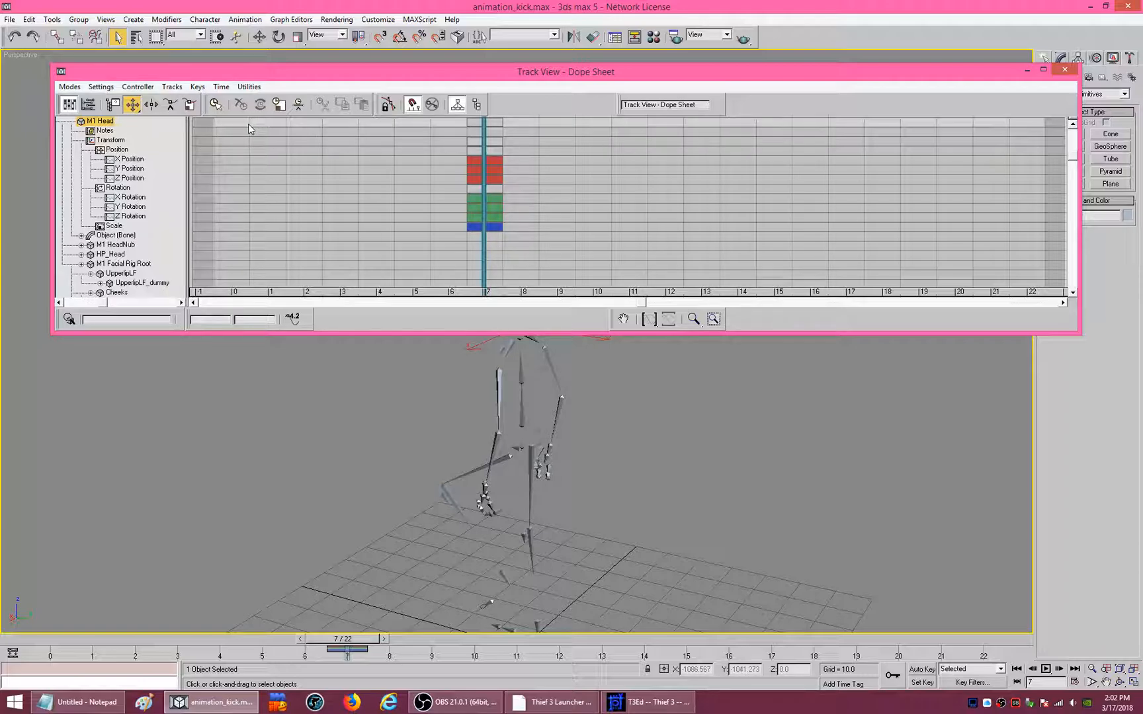
- Move the current time to frame 5 and add a note key at frame 7 on M1 Head's Notes track
click(333, 639)
drag(331, 640, 278, 638)
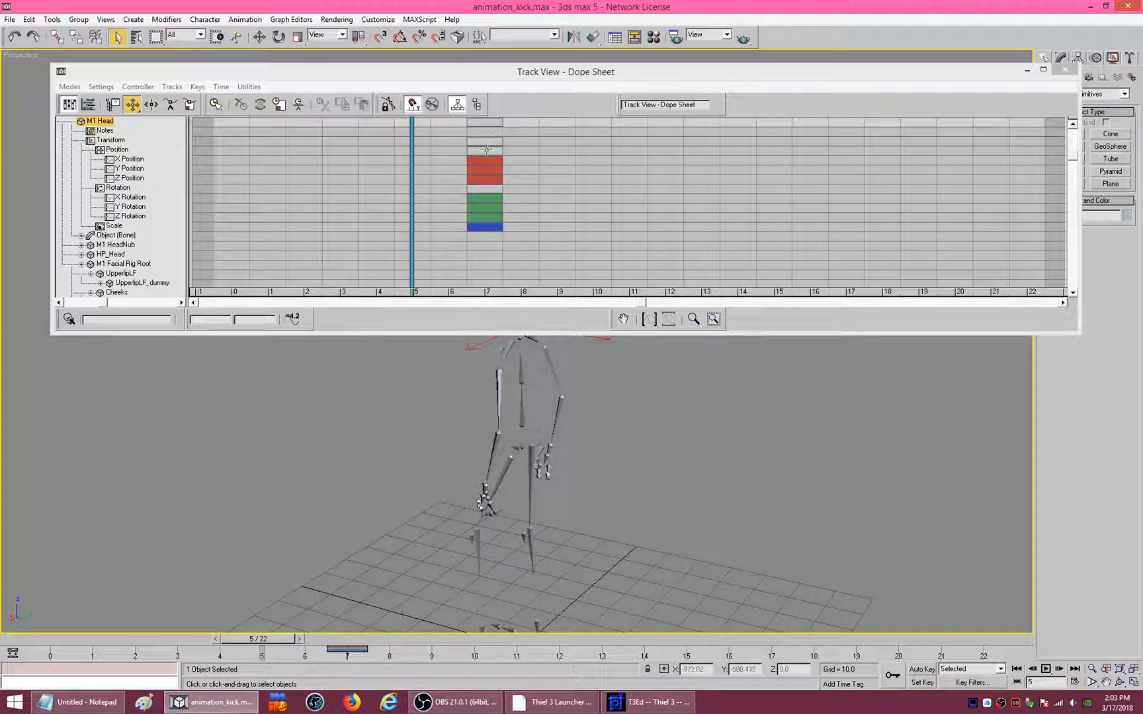
click(183, 84)
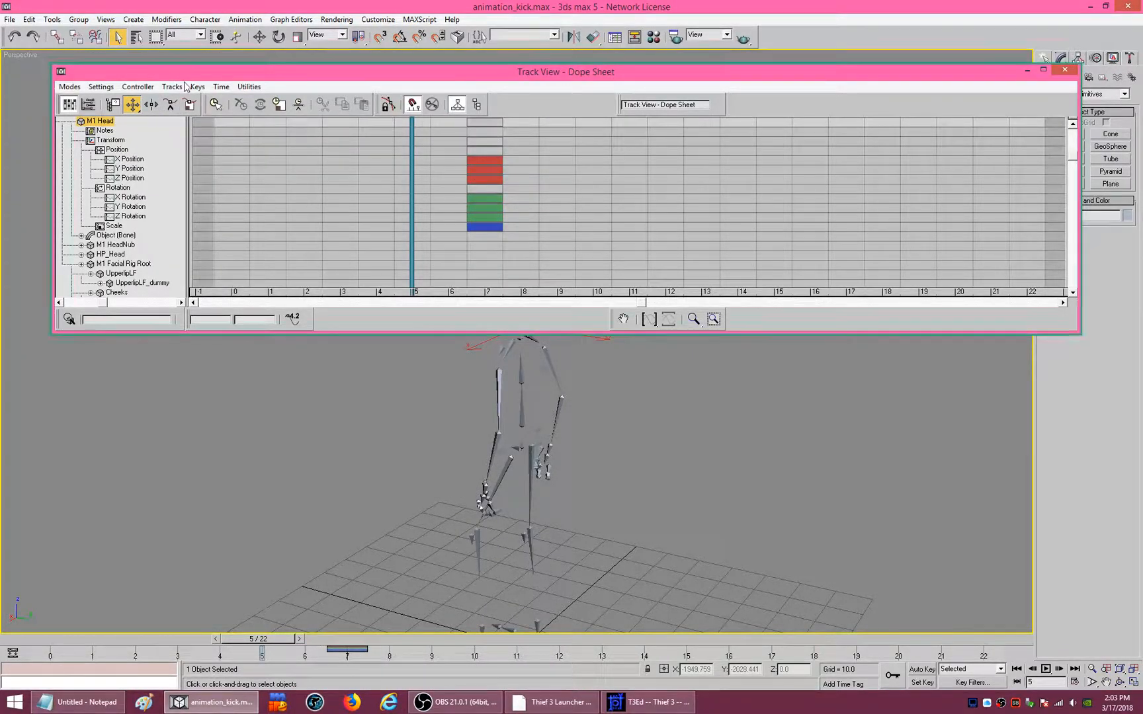
click(197, 87)
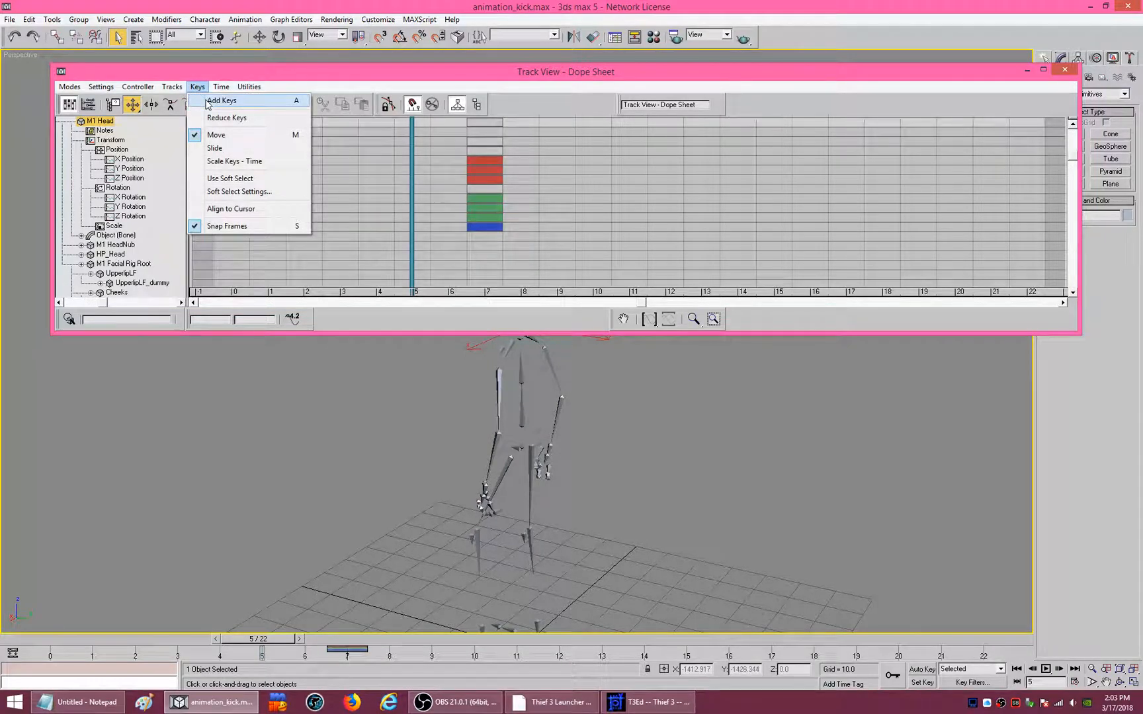
click(221, 101)
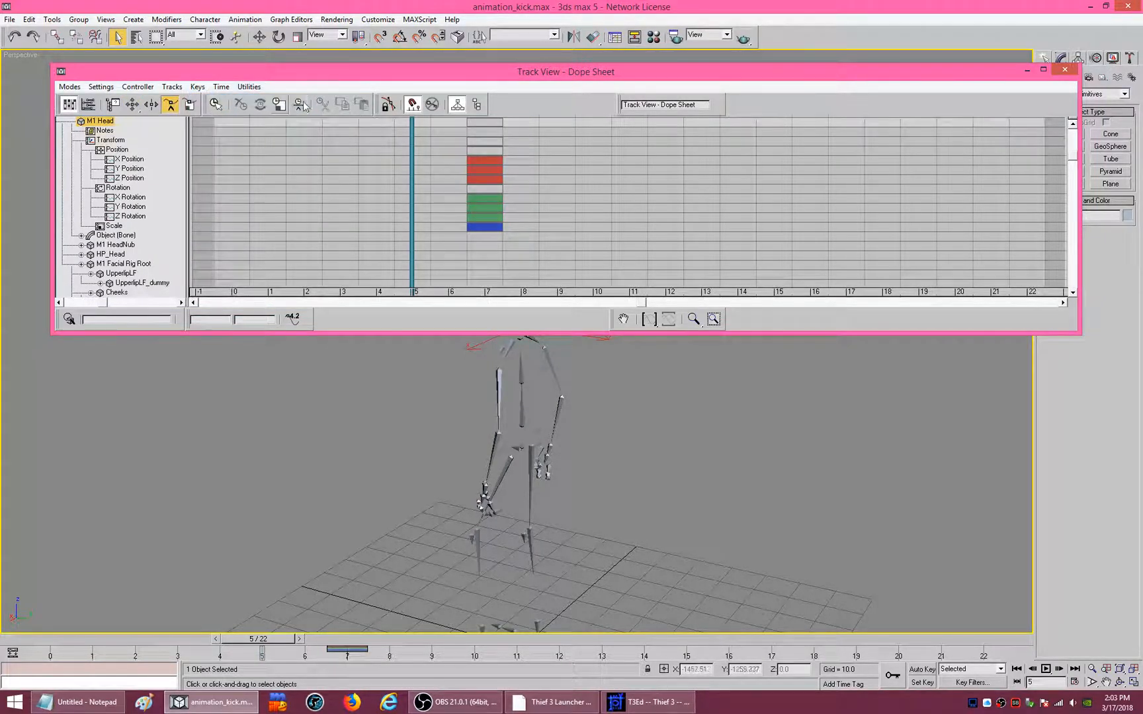
click(483, 131)
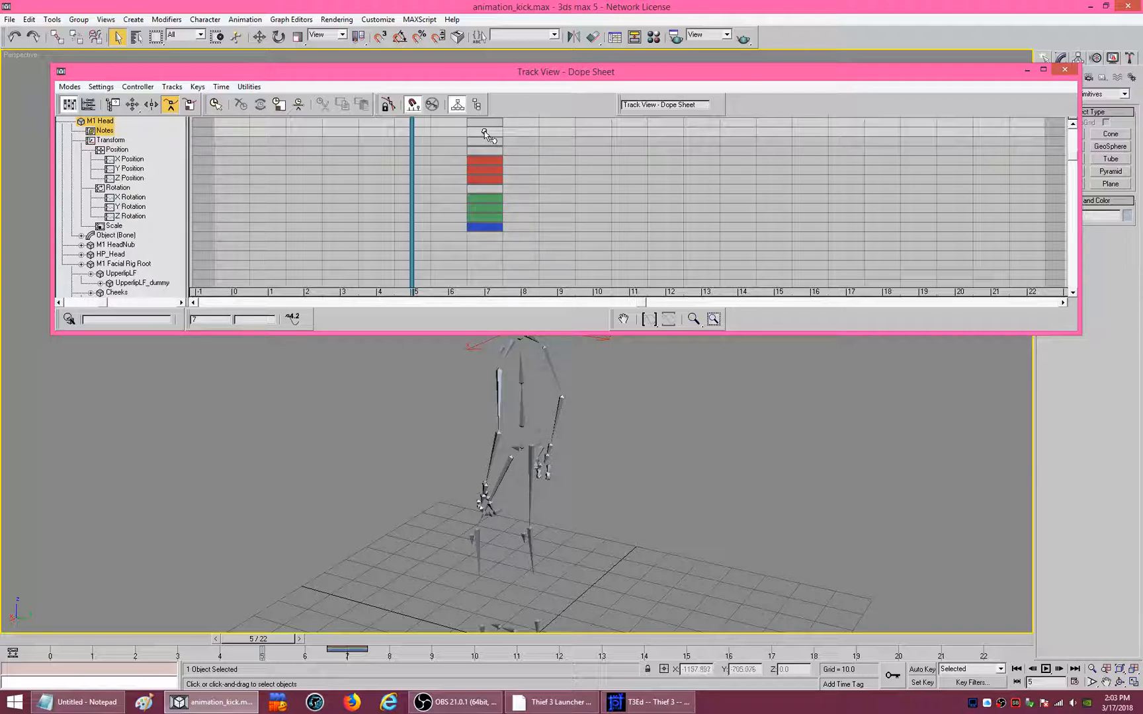
key(Delete)
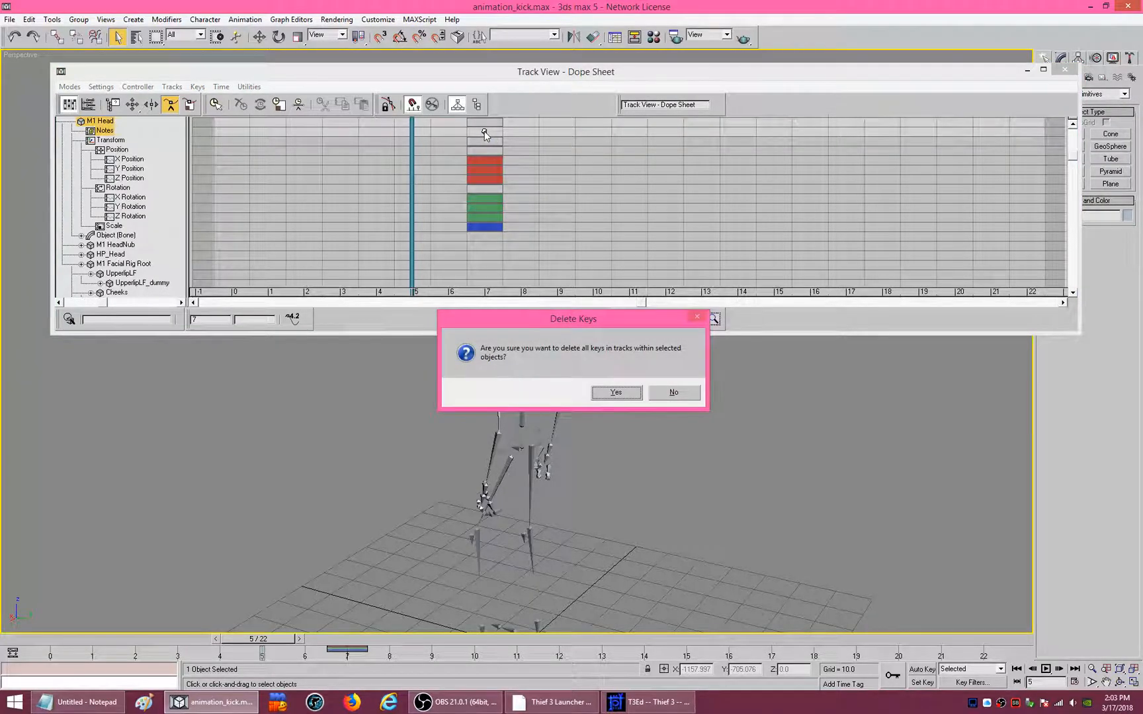
click(606, 391)
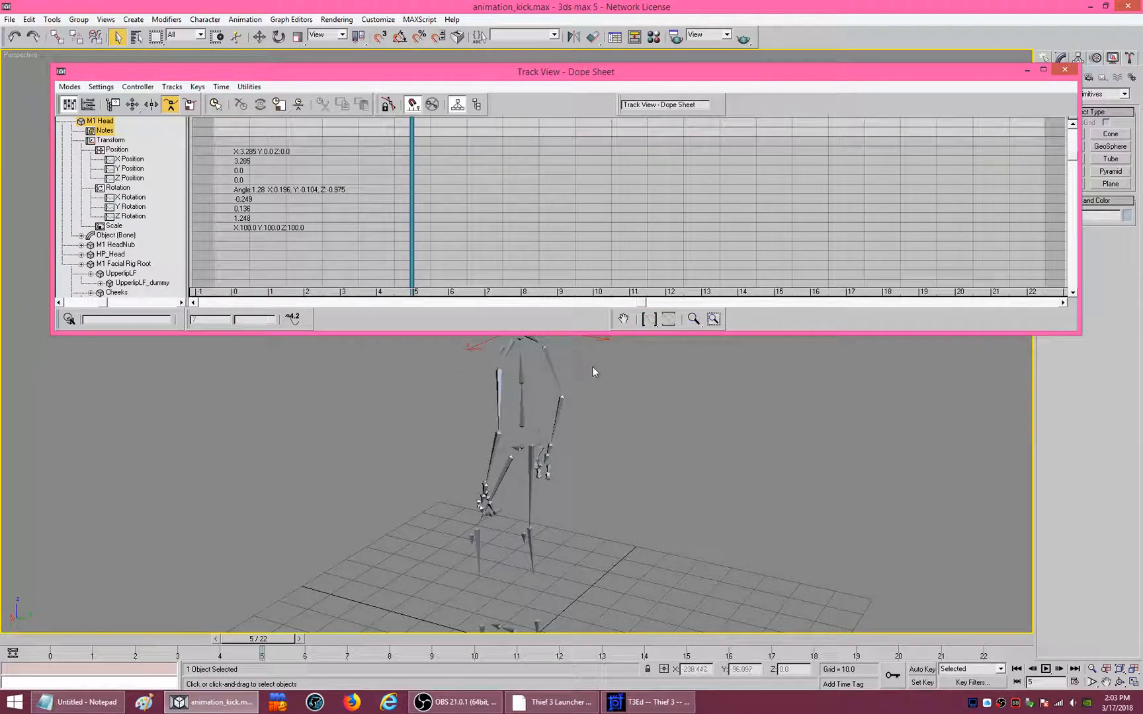
key(ctrl+z)
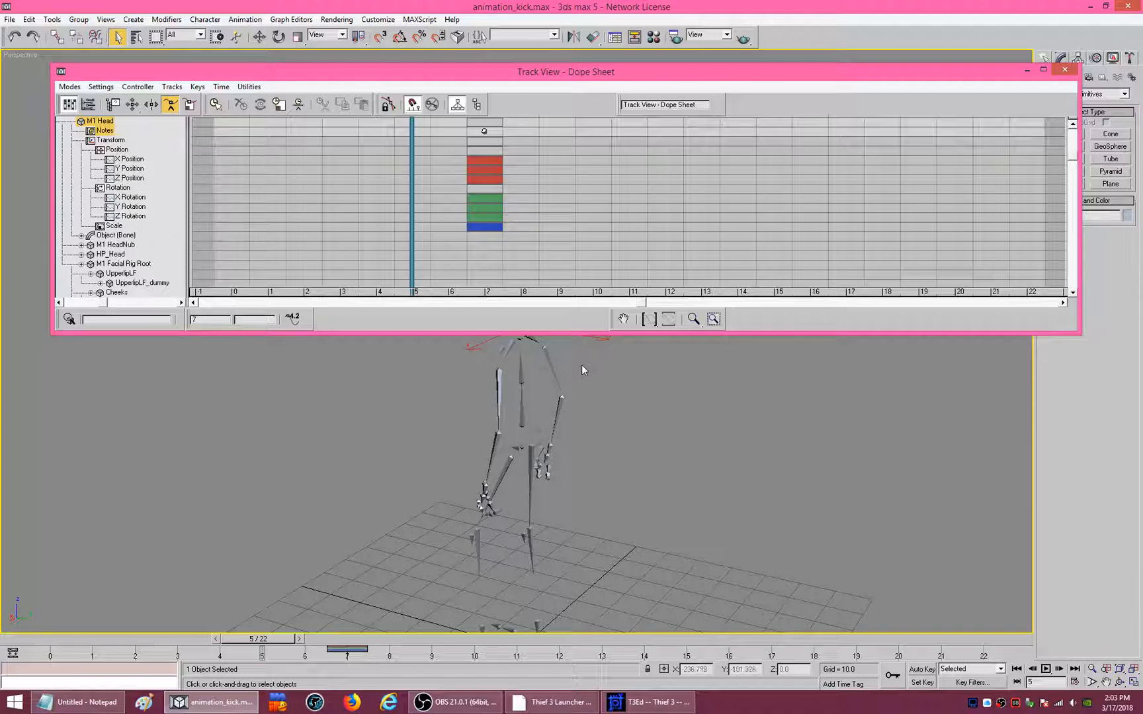
- Remove the stray note key at frame 8 and open the note properties of the frame 7 key
right_click(484, 132)
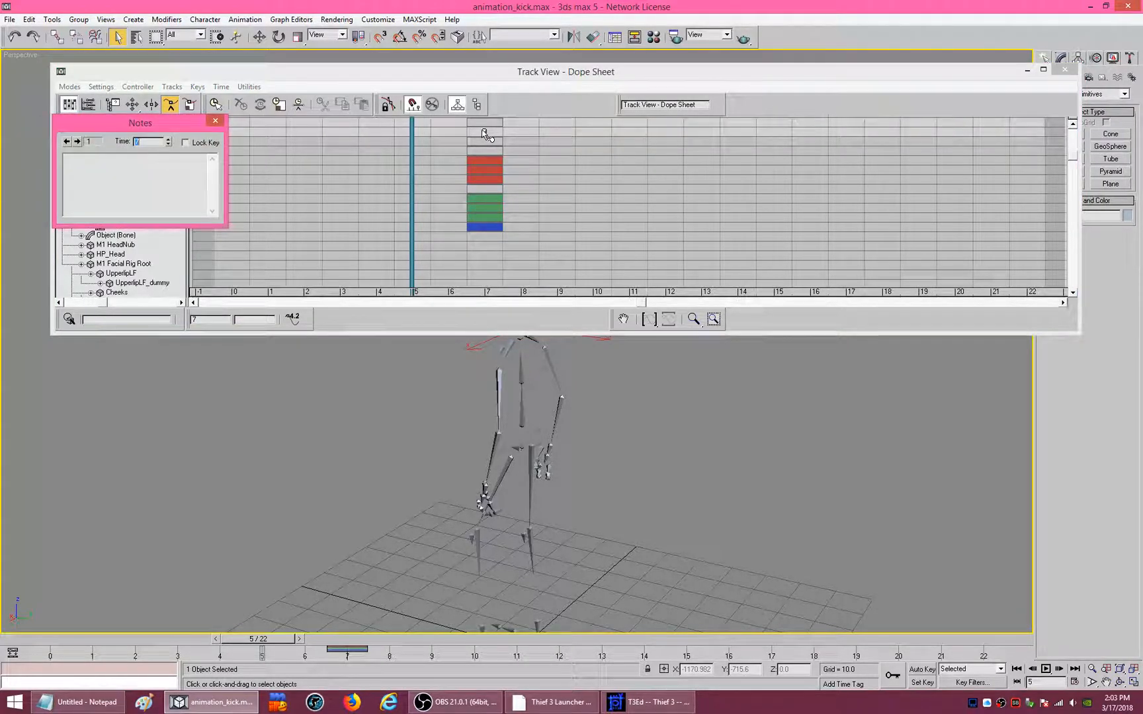
click(215, 120)
click(197, 86)
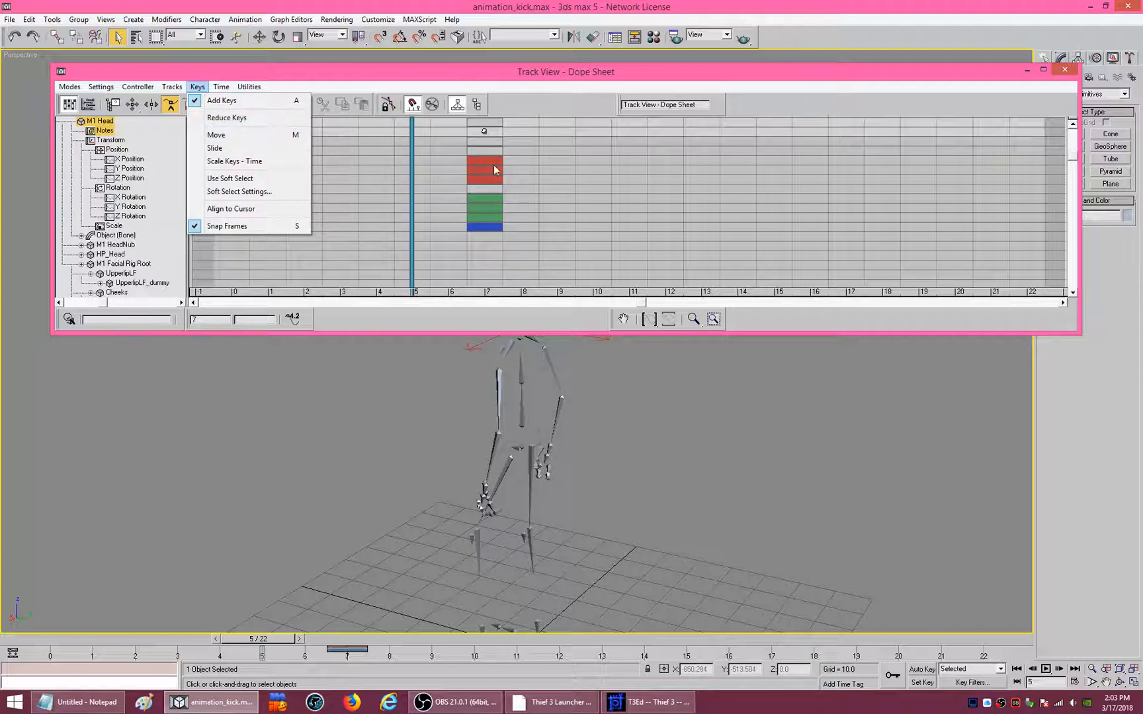
click(485, 131)
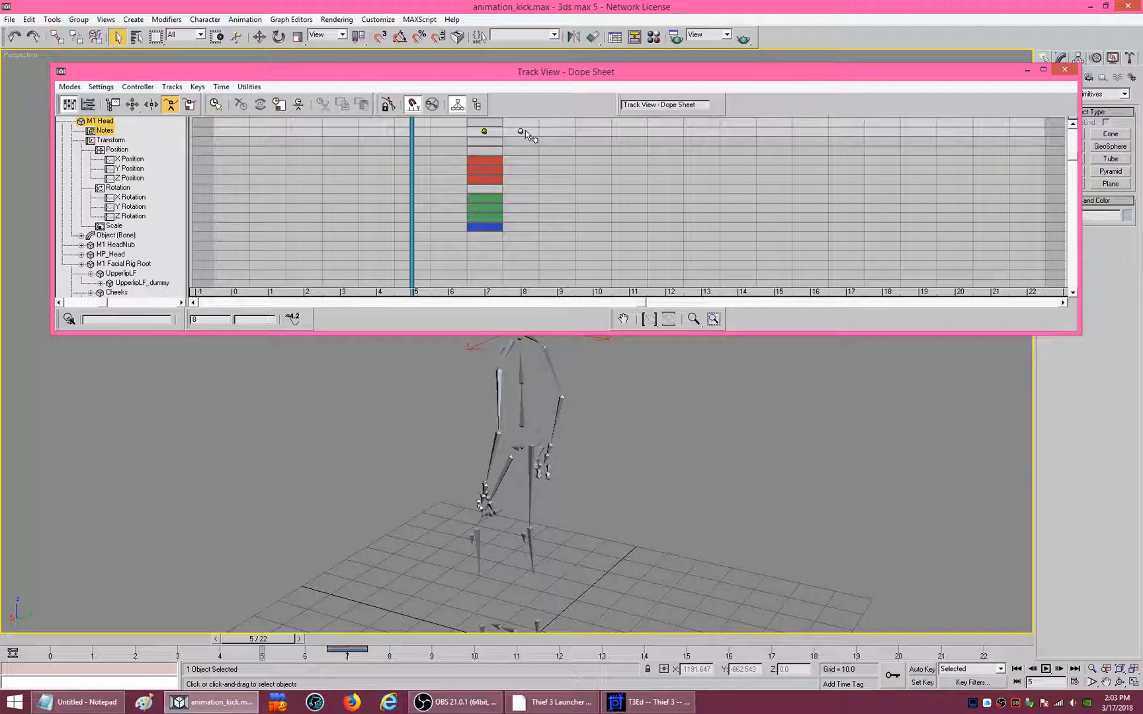
key(Delete)
click(482, 131)
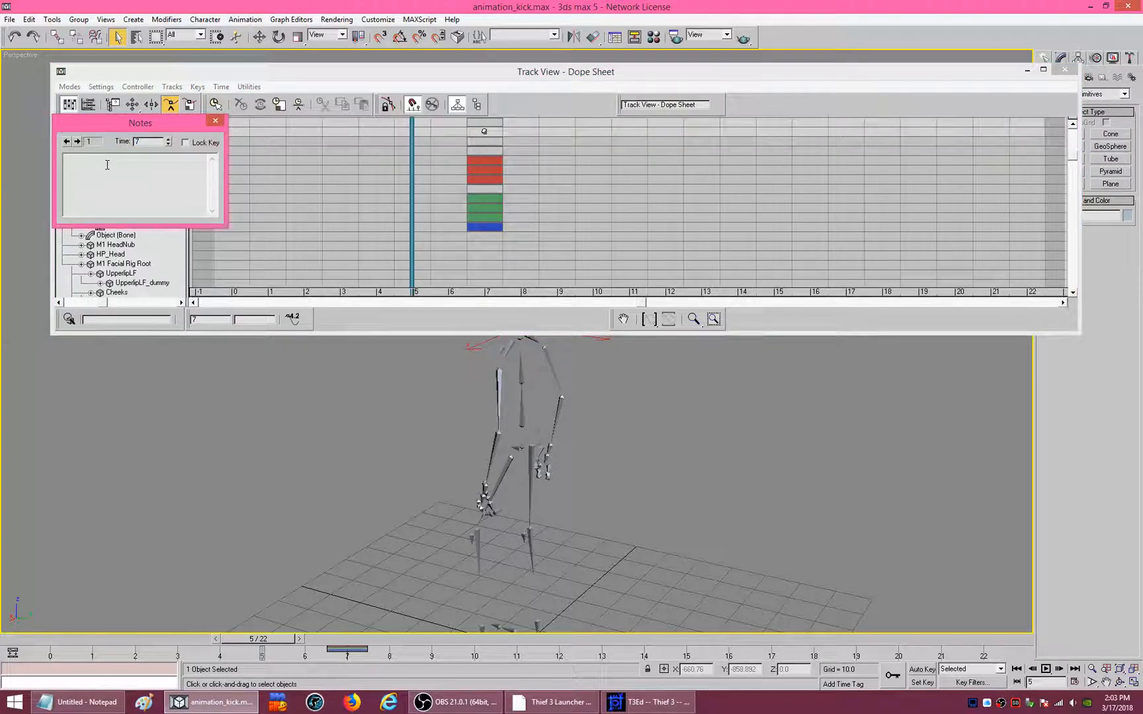
- Copy playsound|door_wood3_opening from Notepad into the frame 7 note on M1 Head and close the note properties
click(83, 702)
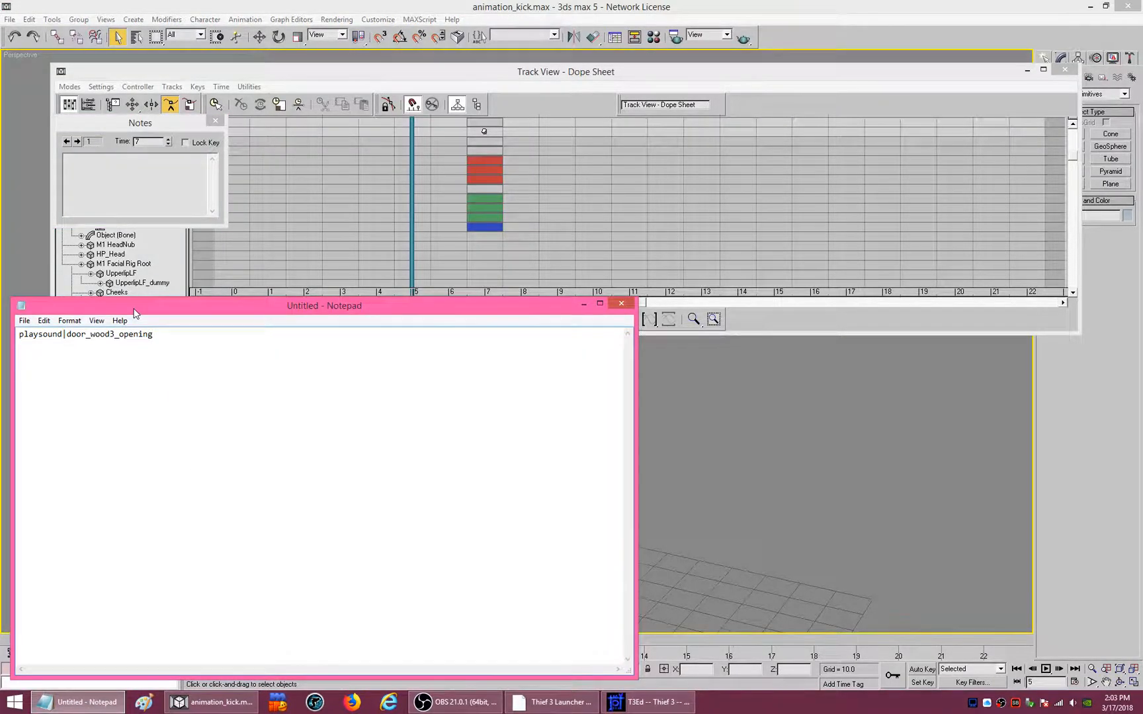
drag(134, 308, 506, 80)
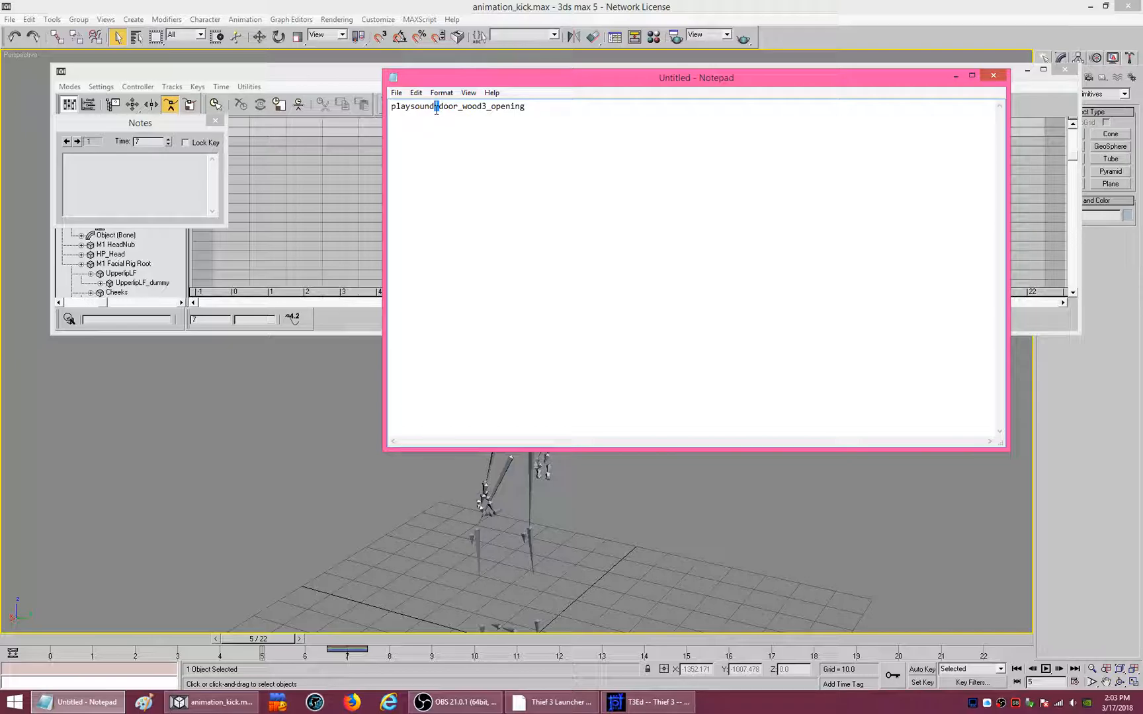
drag(438, 107, 531, 109)
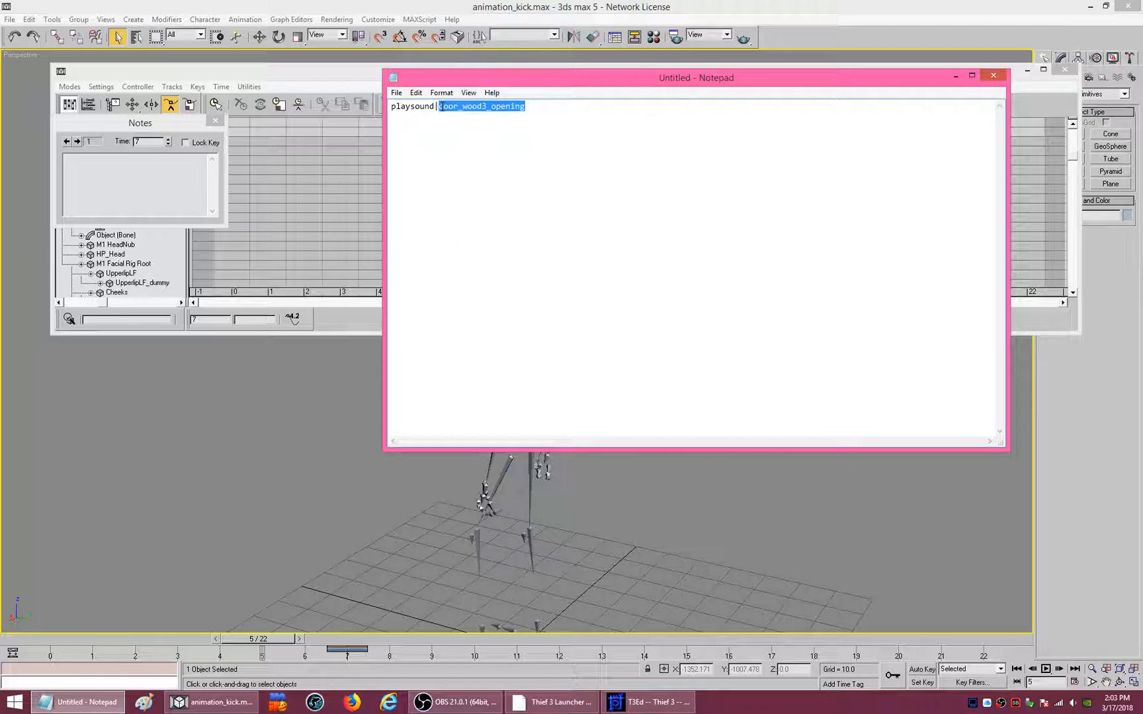
click(442, 106)
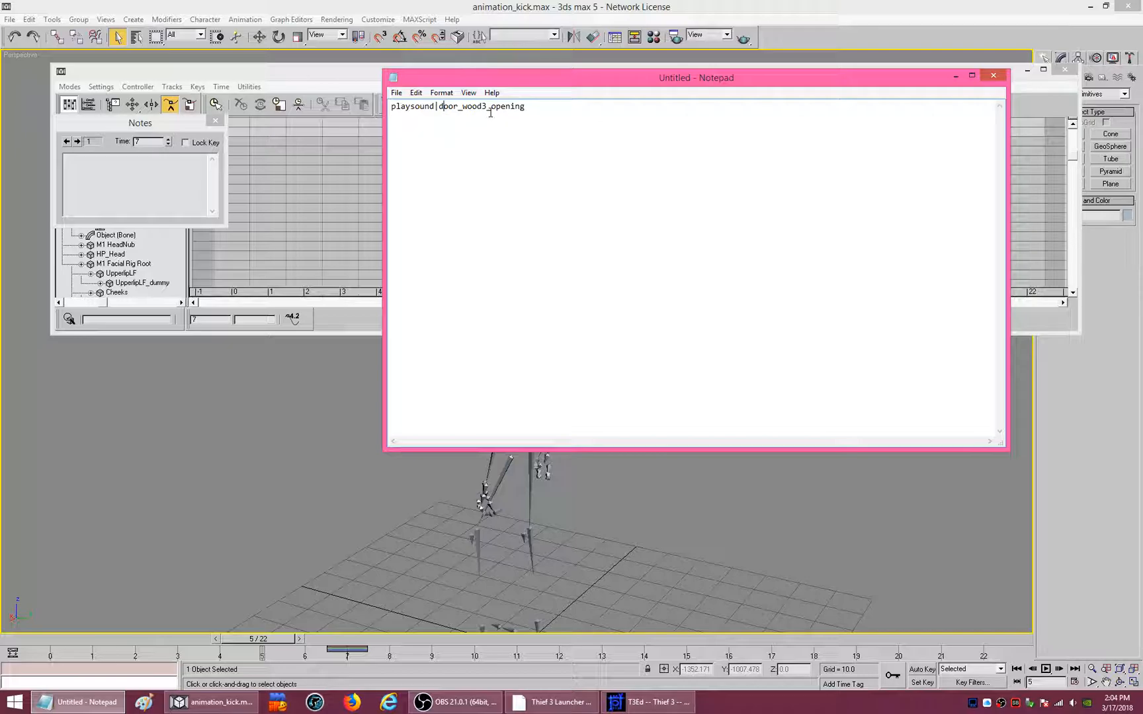
click(437, 462)
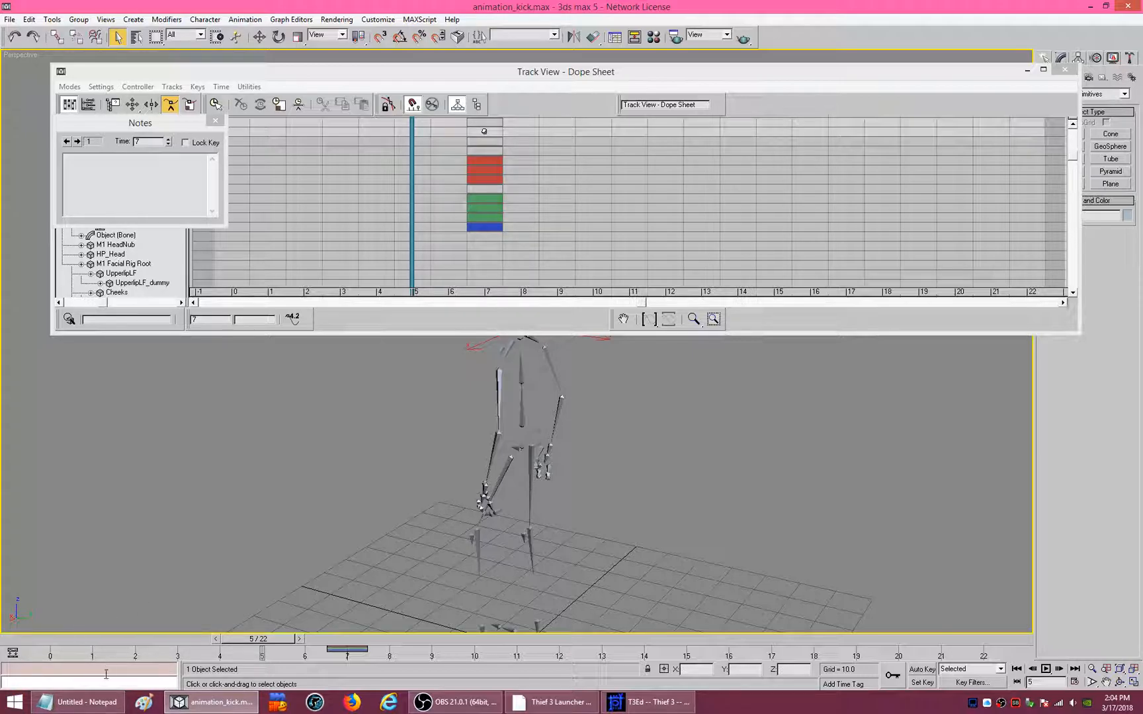
click(79, 702)
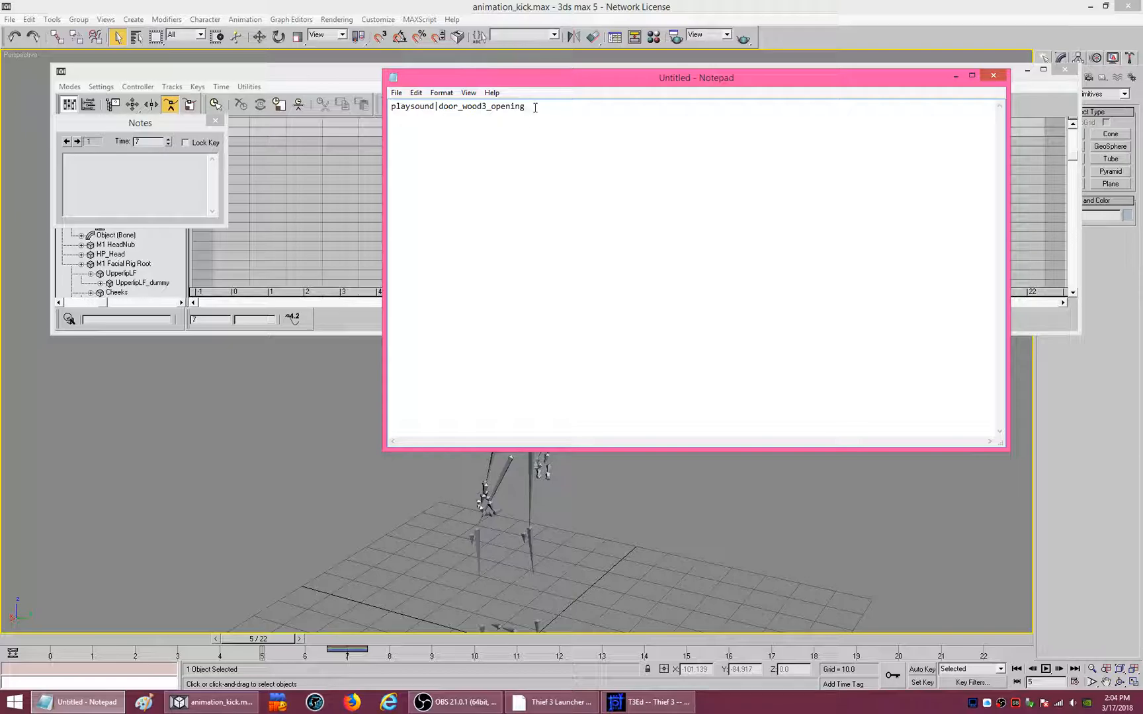
drag(534, 108, 389, 107)
key(ctrl+c)
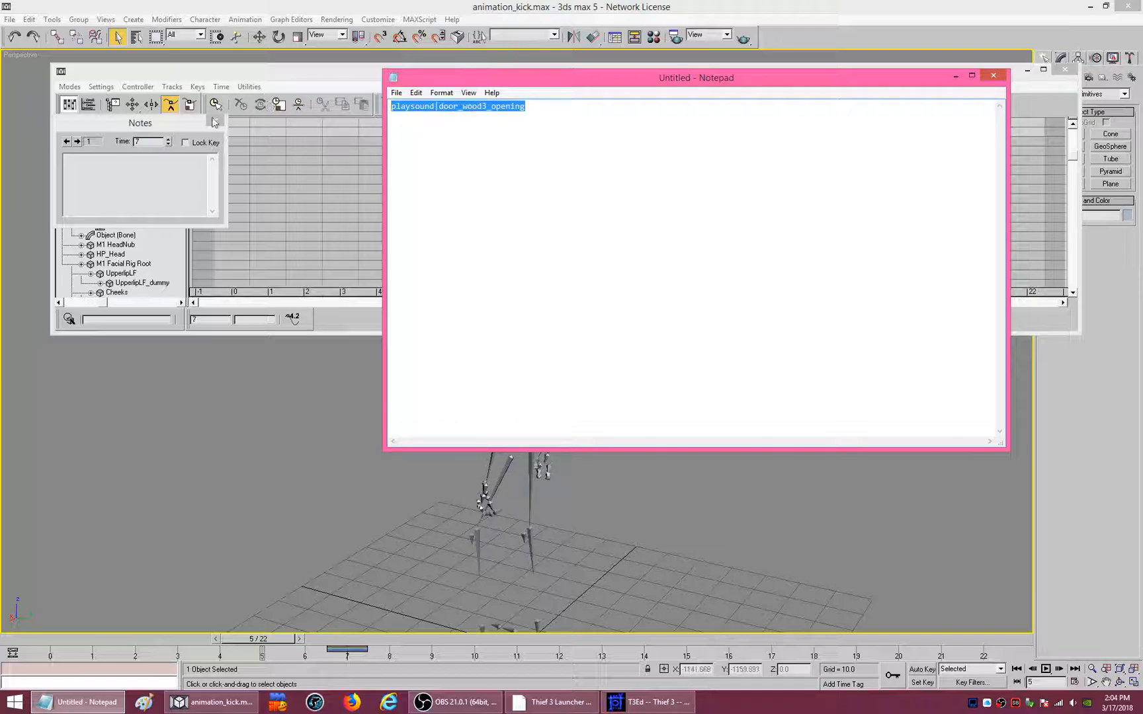
click(127, 161)
key(ctrl+v)
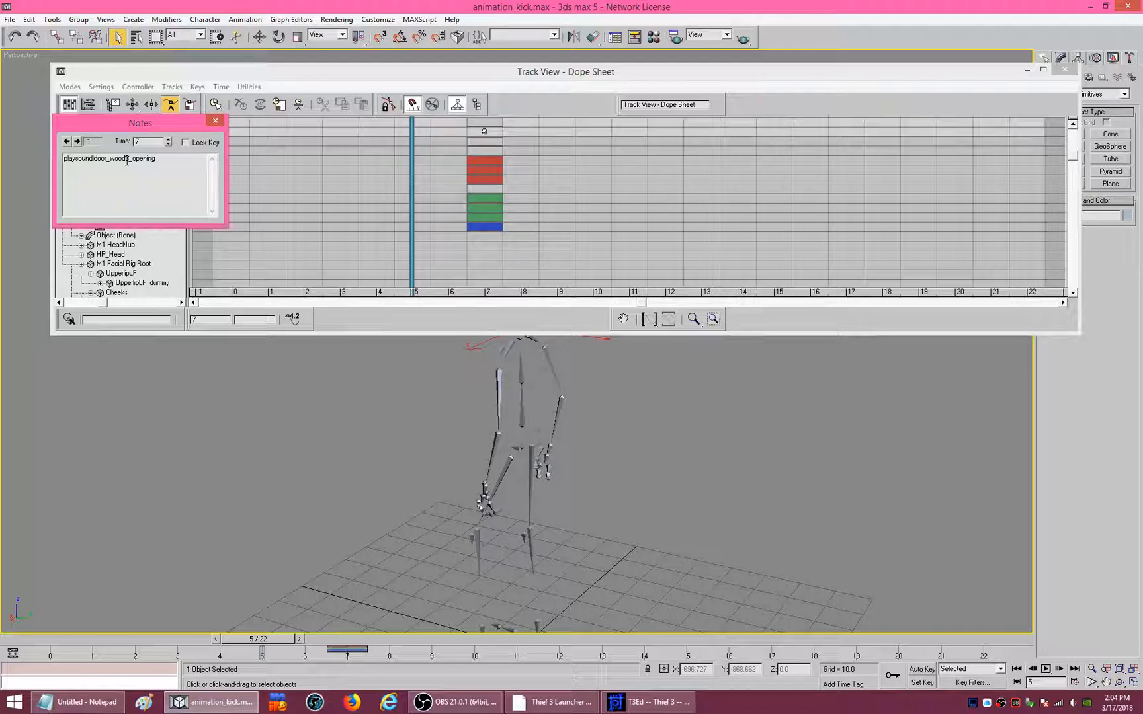
click(215, 122)
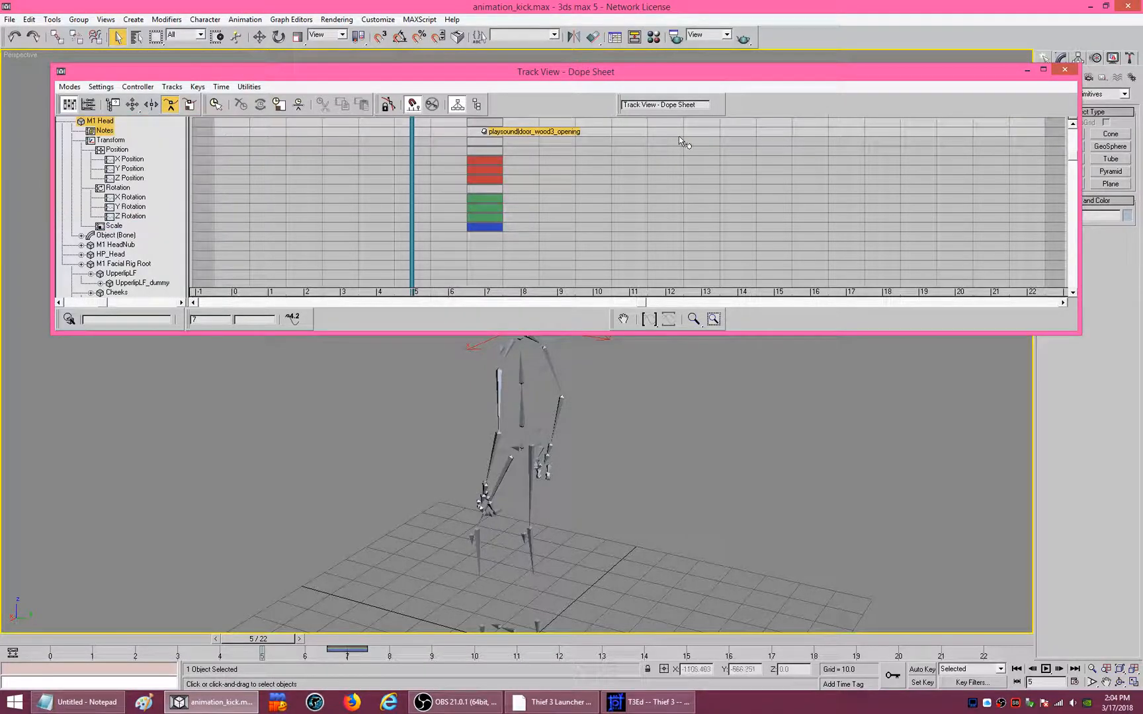
- Close the Dope Sheet and save the scene under its current name
click(1064, 70)
click(9, 20)
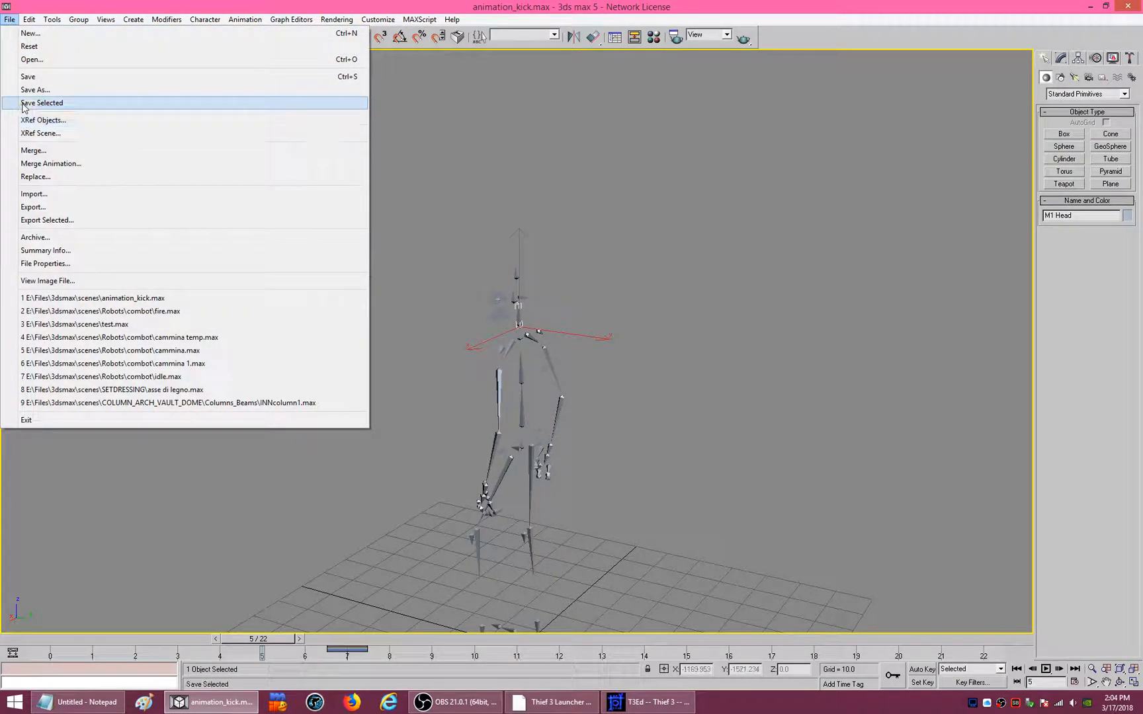
click(43, 77)
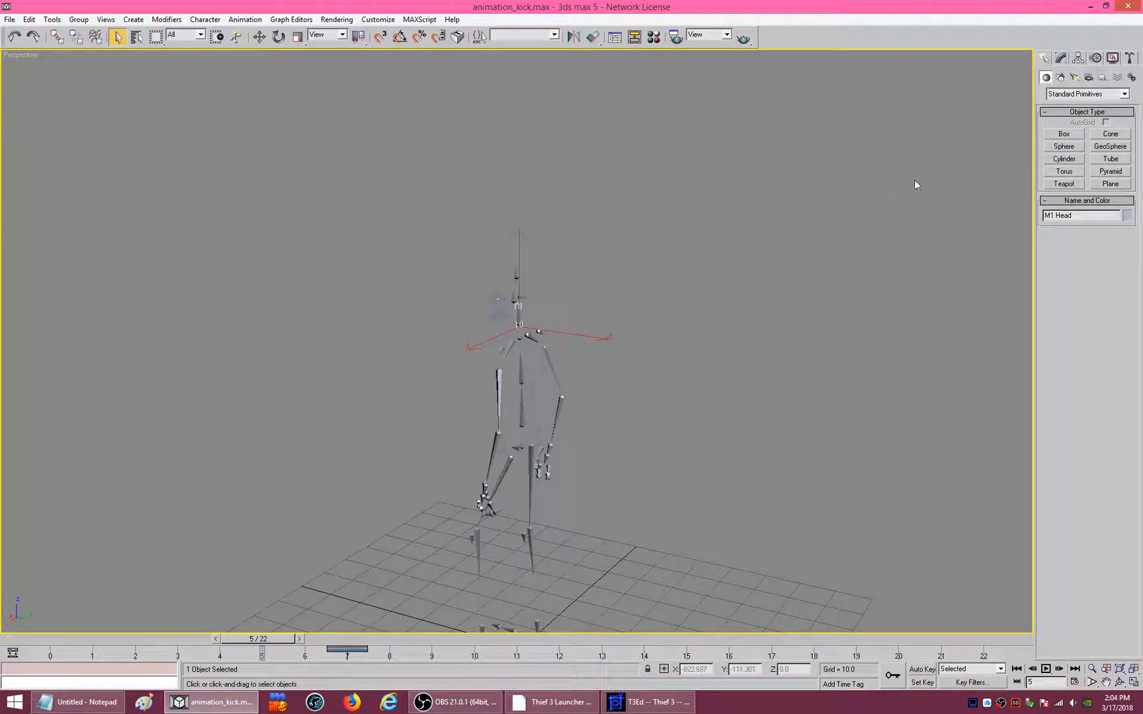
- Load the ActorX utility for exporting the animation
click(1128, 59)
click(1058, 108)
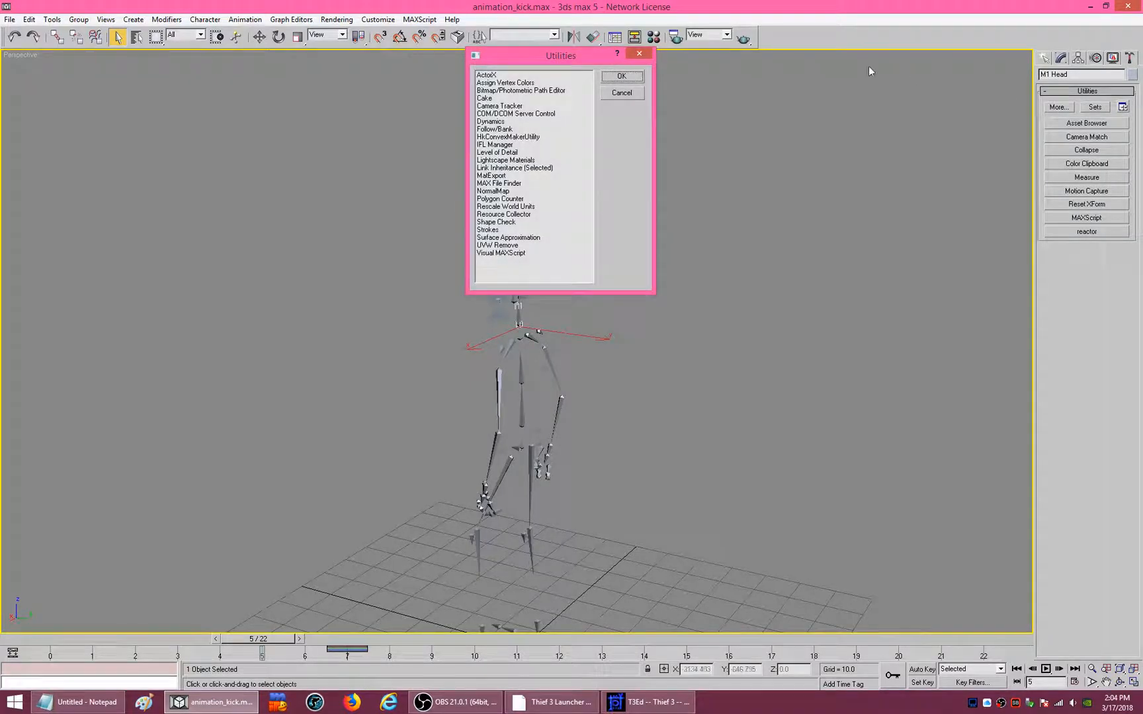
click(484, 75)
click(602, 75)
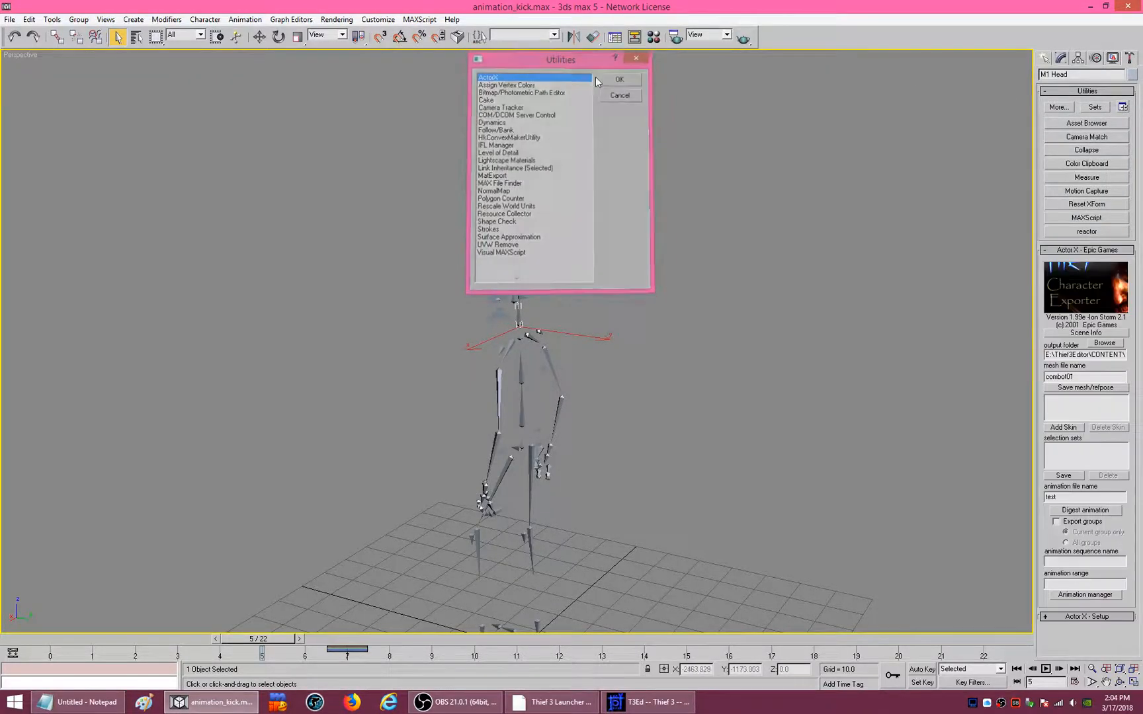
- Select all bones of the whole skeleton in the Perspective view
scroll(465, 211, down, 4)
middle_drag(464, 209, 467, 132)
drag(394, 163, 681, 636)
middle_drag(575, 401, 557, 464)
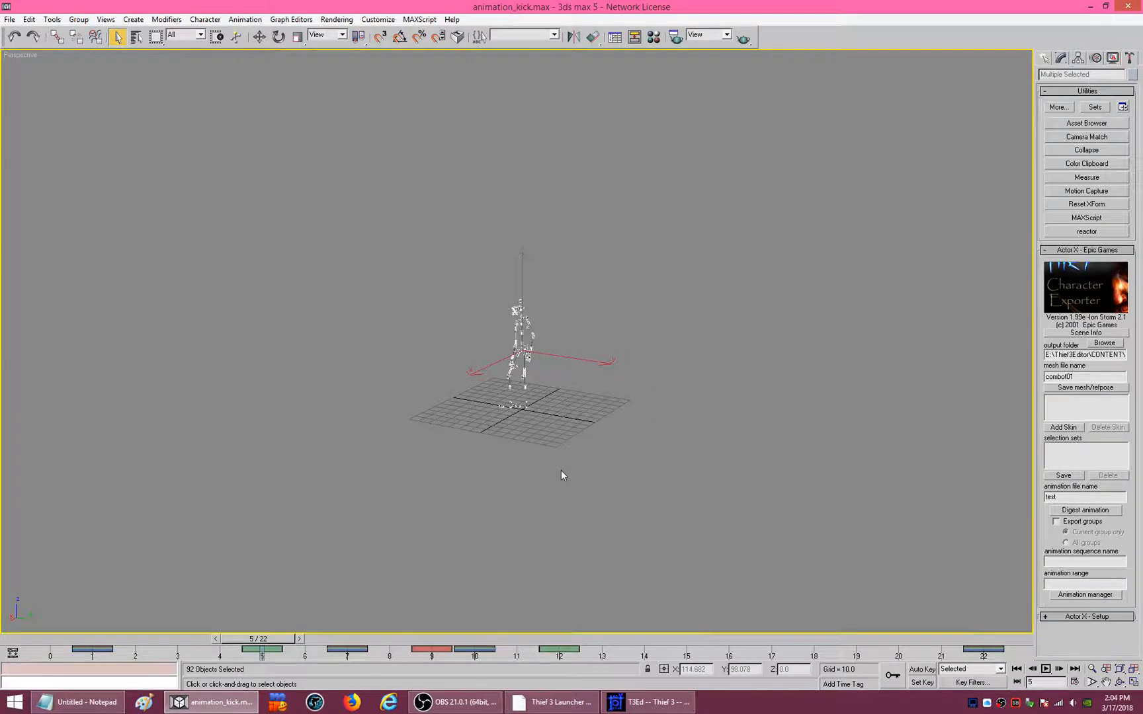
scroll(561, 470, up, 3)
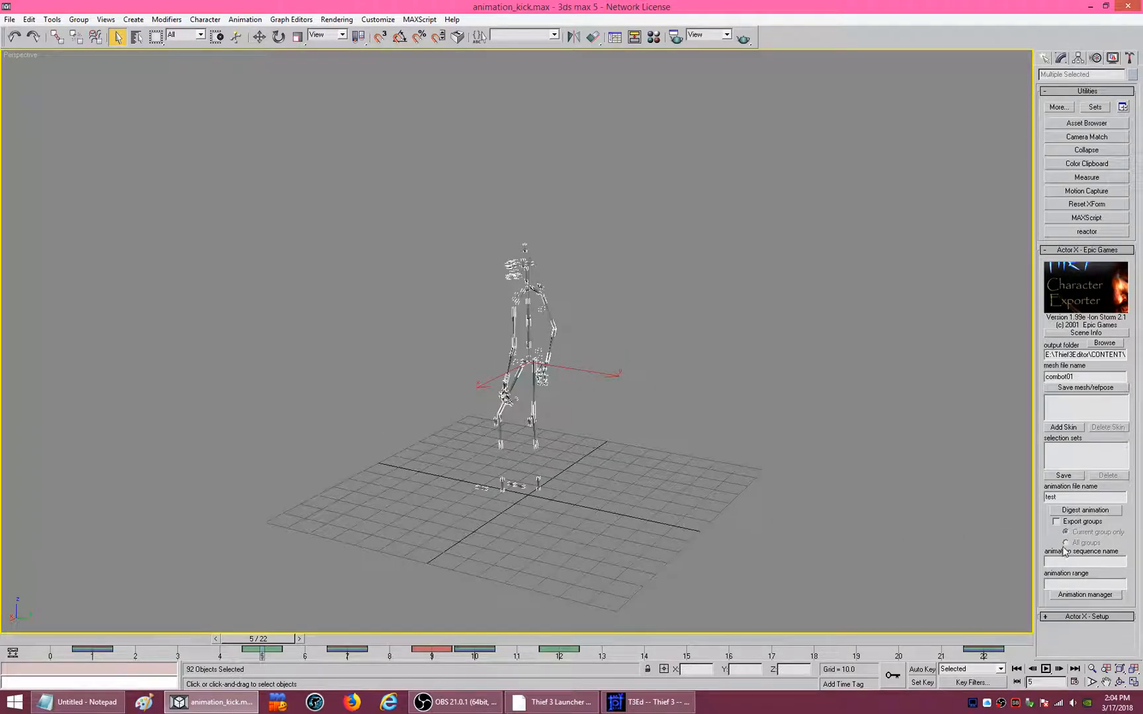
- Examine the ActorX output folder path and the options in the expanded ActorX Setup section
drag(1071, 356, 1141, 361)
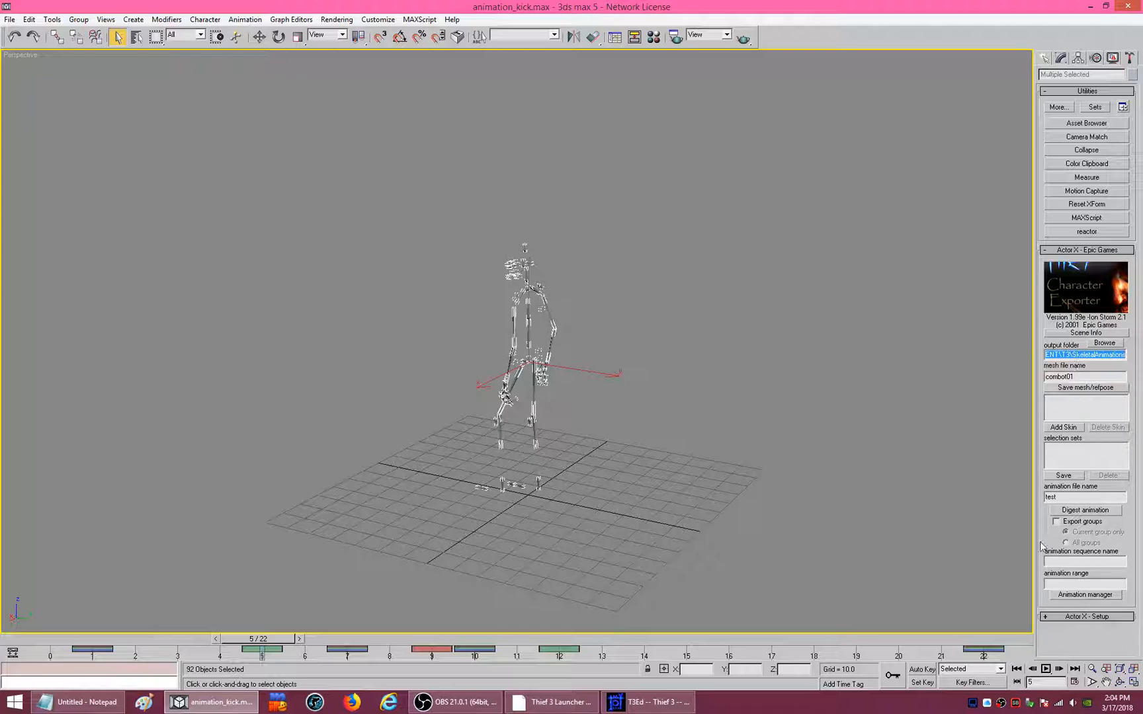
click(1043, 617)
drag(1043, 308, 1028, 446)
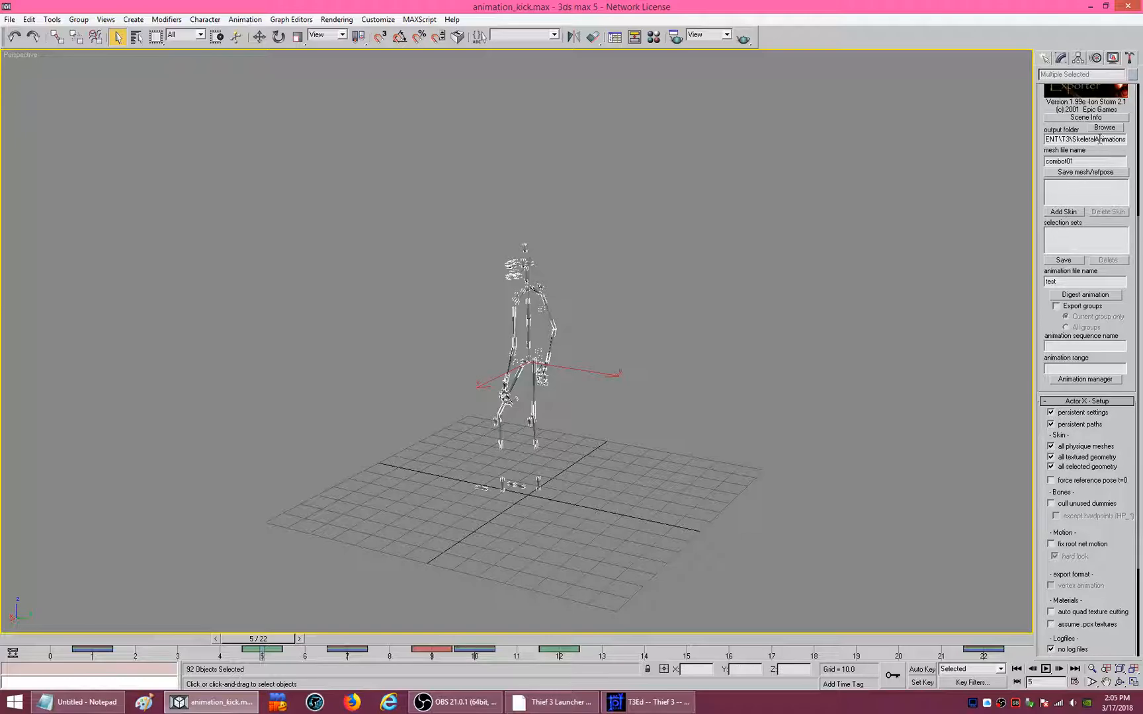
drag(1035, 189, 1010, 380)
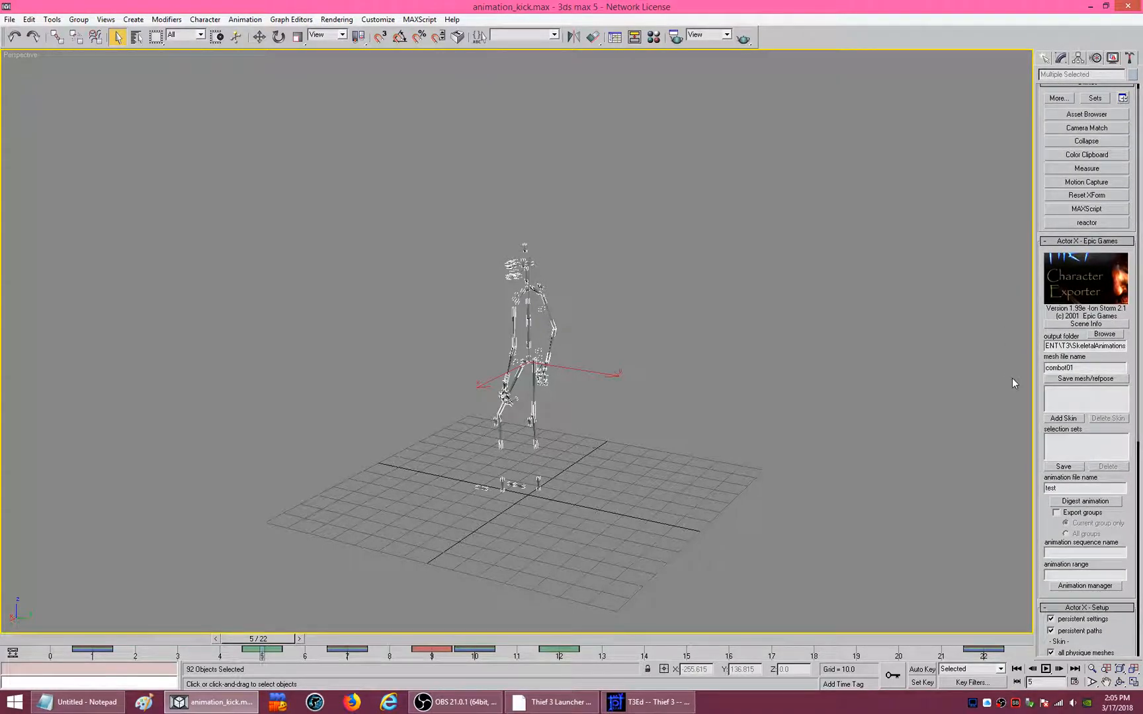
- Digest the animation in ActorX with the sequence name kick and the animation range 1-22
drag(1073, 347, 1132, 347)
drag(1068, 490, 1042, 488)
click(1081, 504)
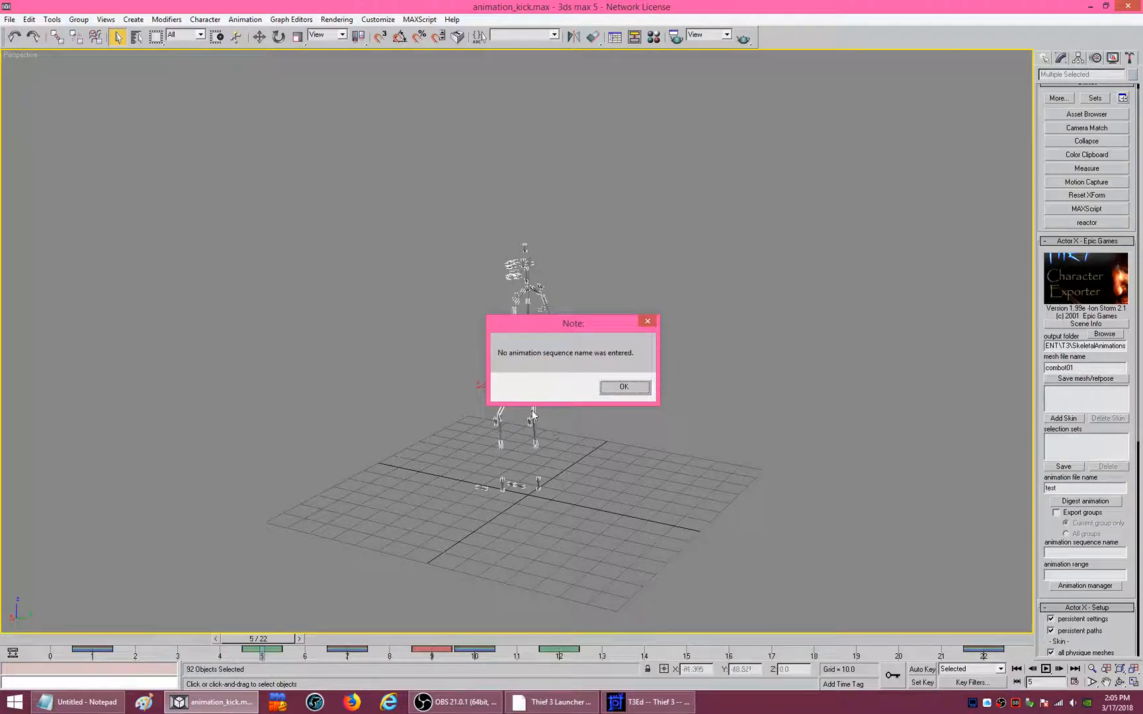
click(623, 388)
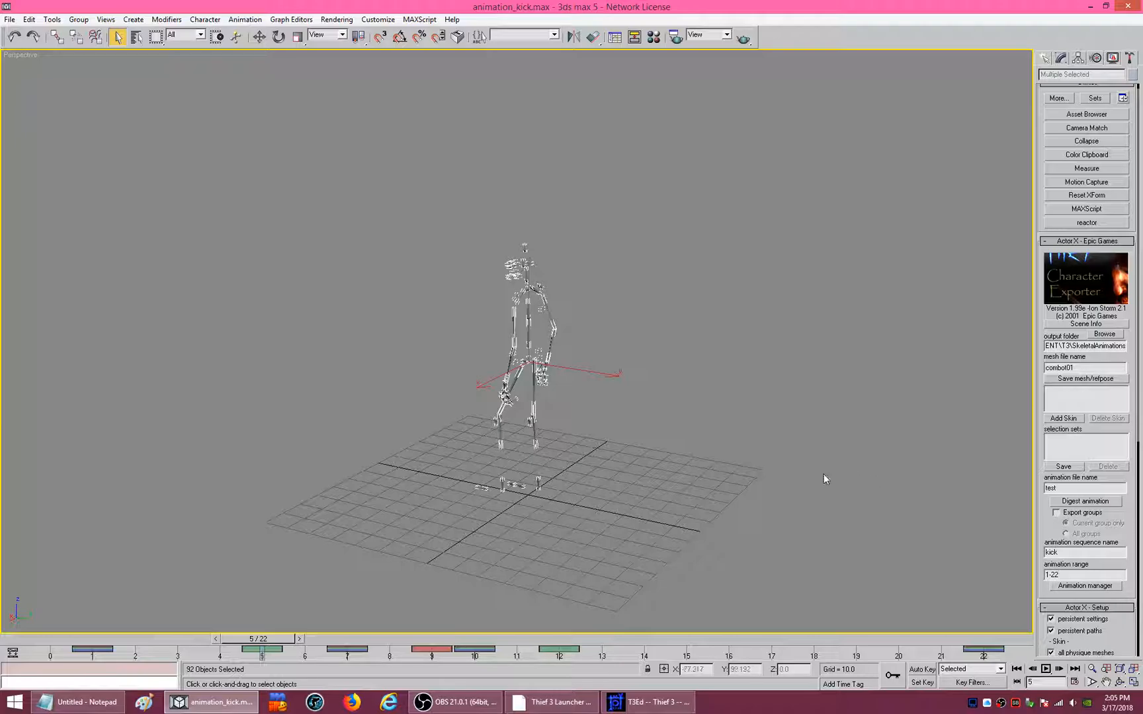
click(1086, 502)
- Load the existing package in the ActorX Animation Manager and delete the old kick sequence from the output package
click(1087, 589)
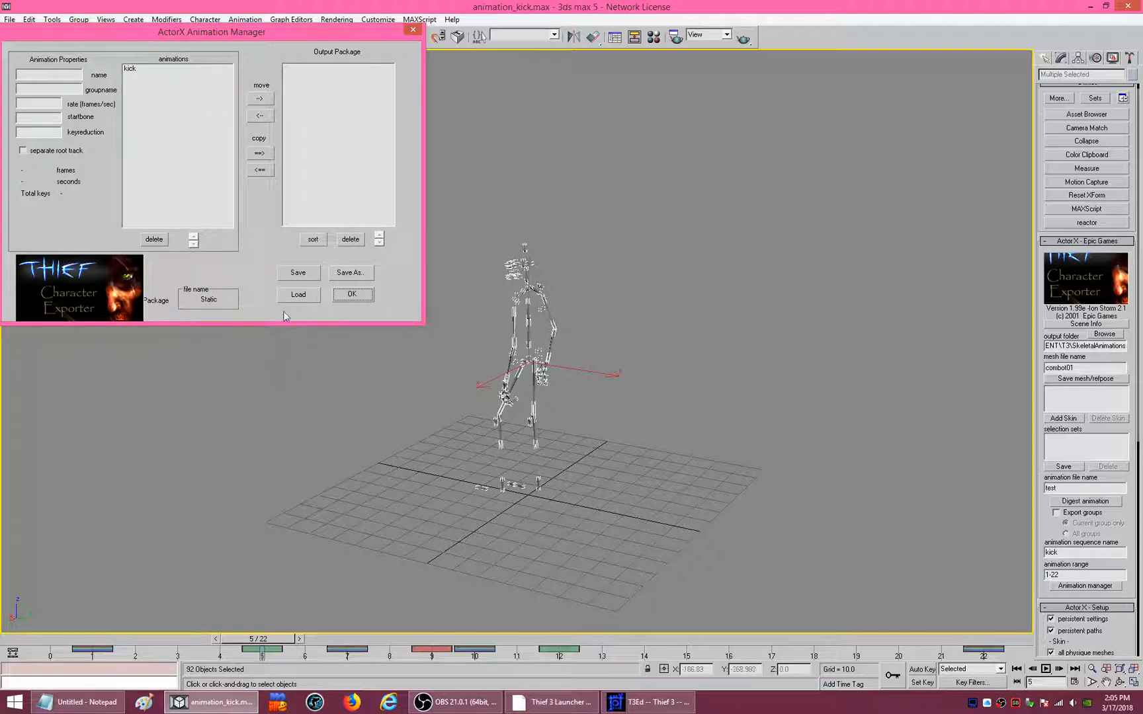
click(292, 297)
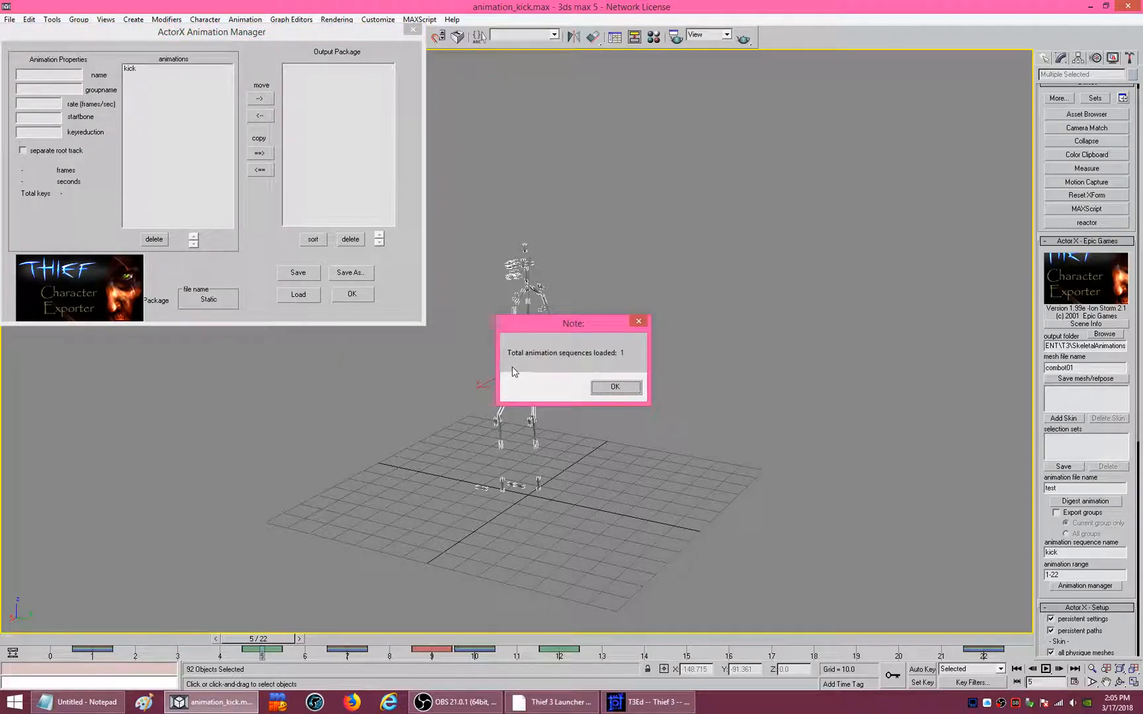
click(615, 387)
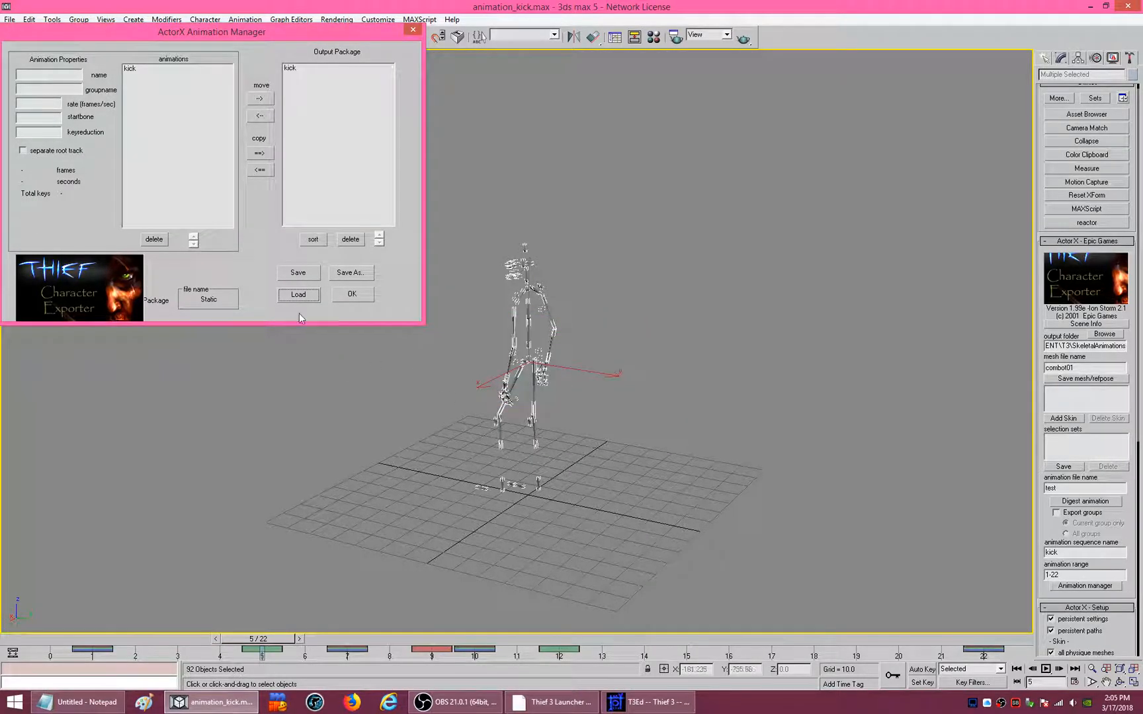
click(289, 68)
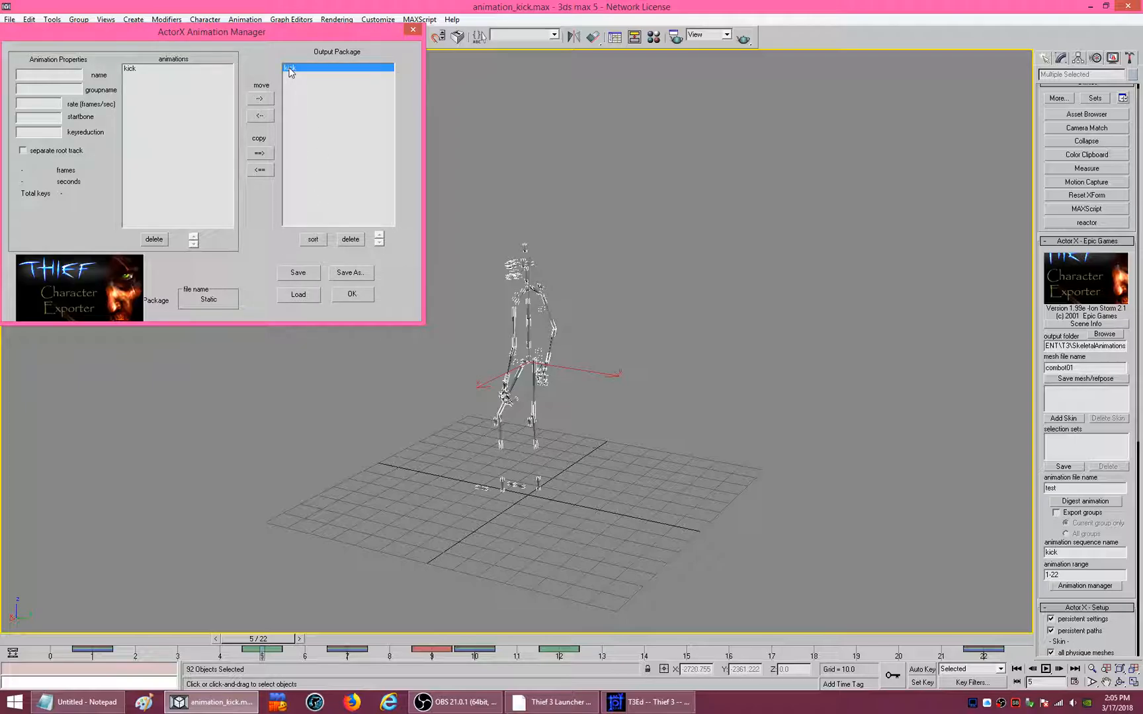
click(346, 239)
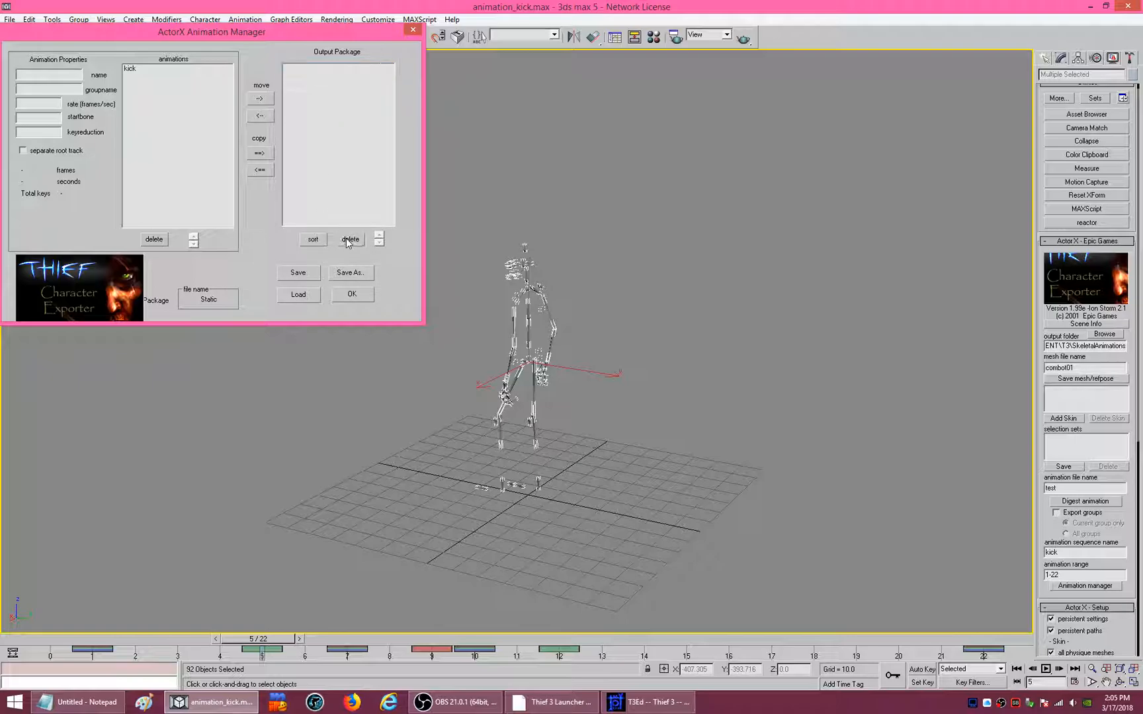
- Move the digested kick animation into the output package and save the package
click(130, 69)
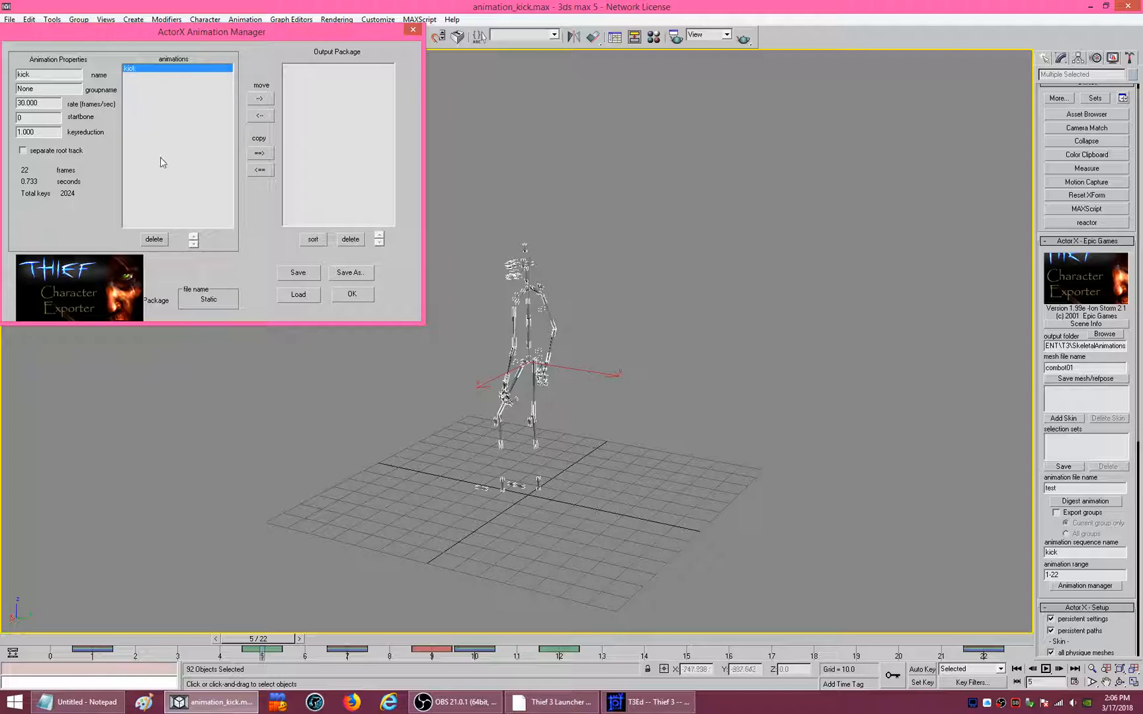
click(254, 100)
click(284, 278)
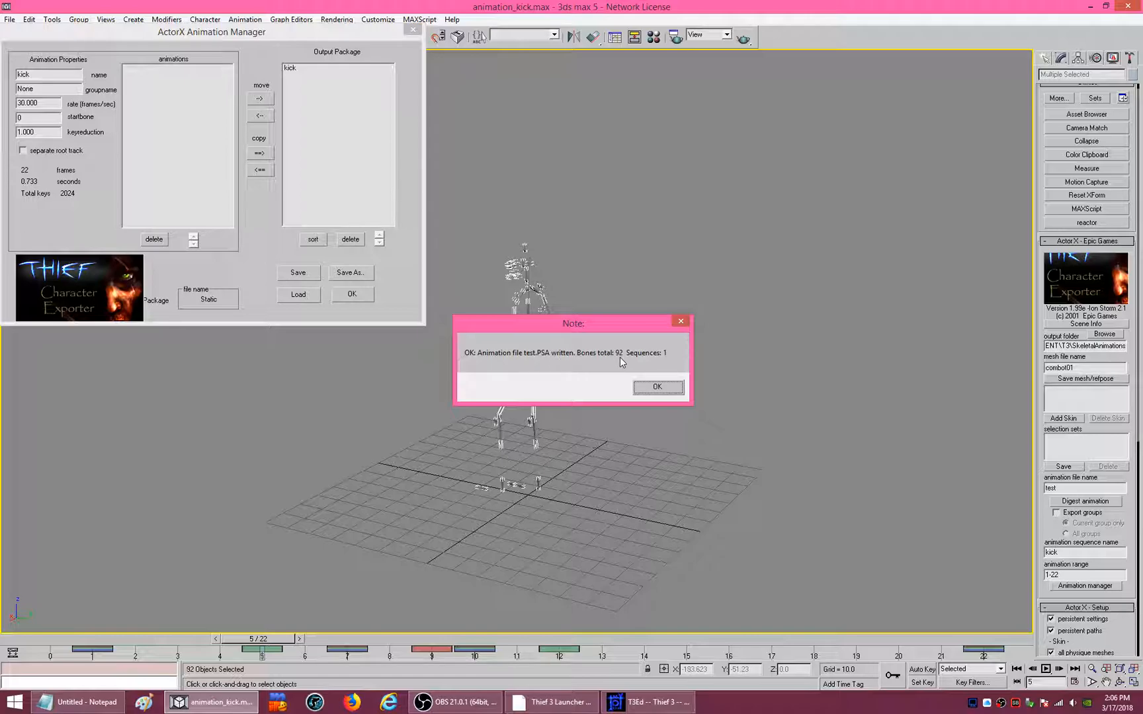
click(657, 386)
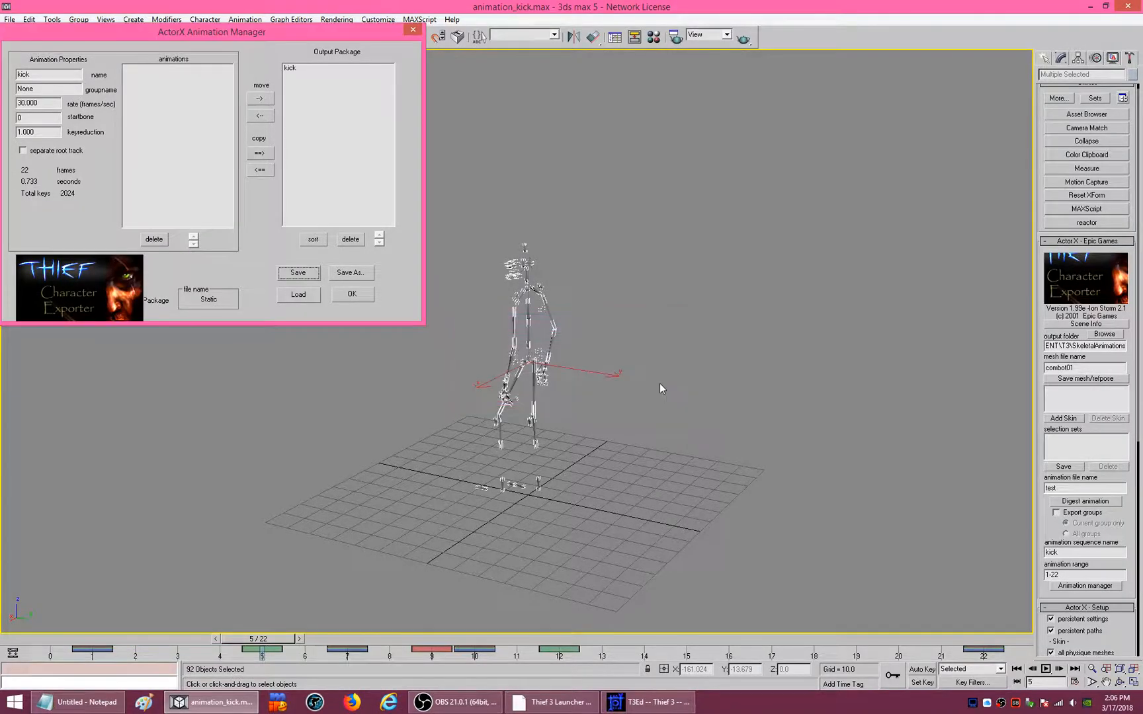
- Close the Animation Manager and exit 3ds max, saving the scene changes
click(352, 294)
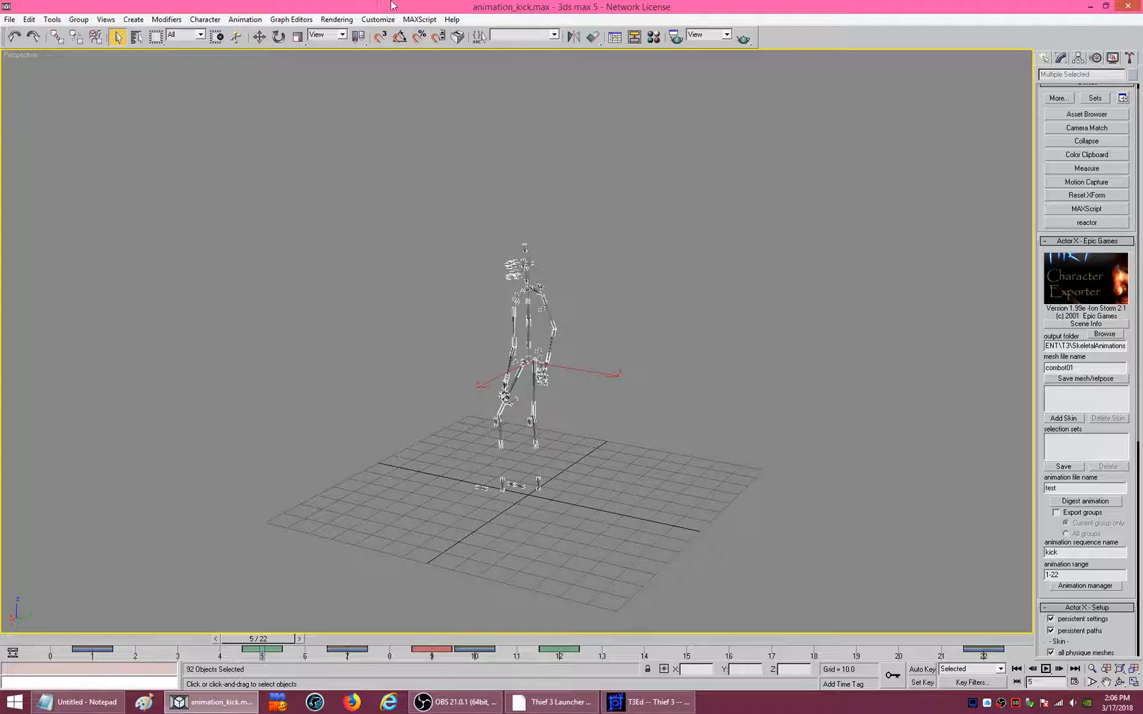
click(1128, 6)
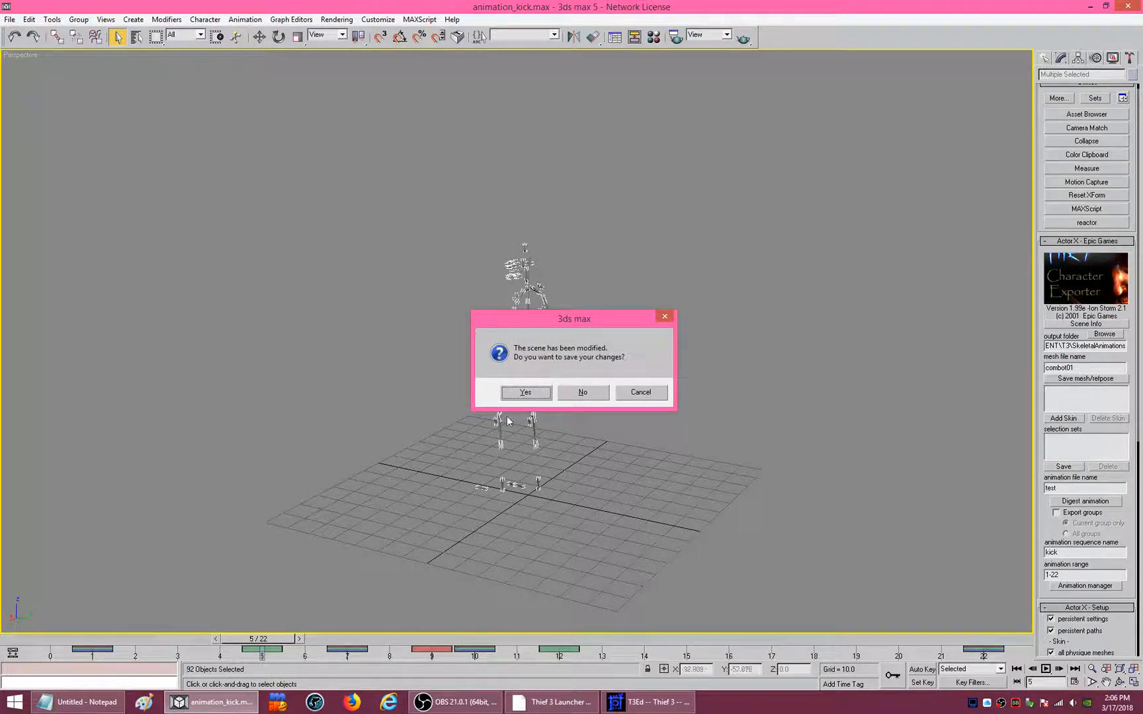
click(521, 390)
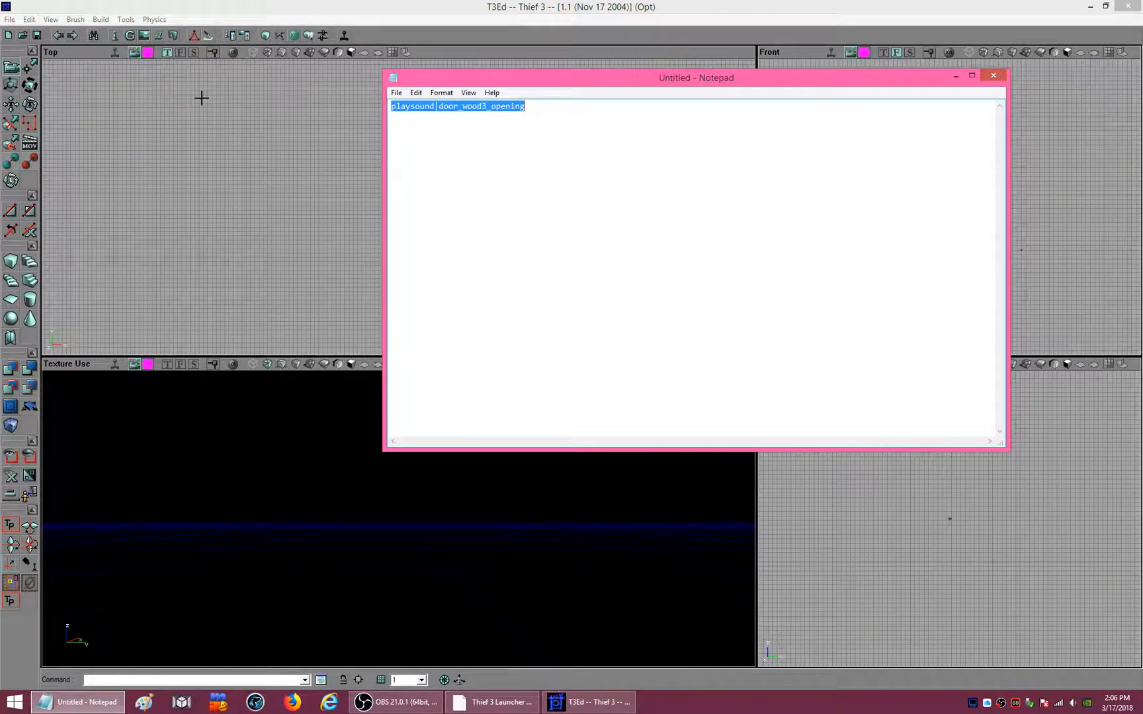
- Close the Notepad window without saving its text and switch to the T3Ed editor
click(196, 6)
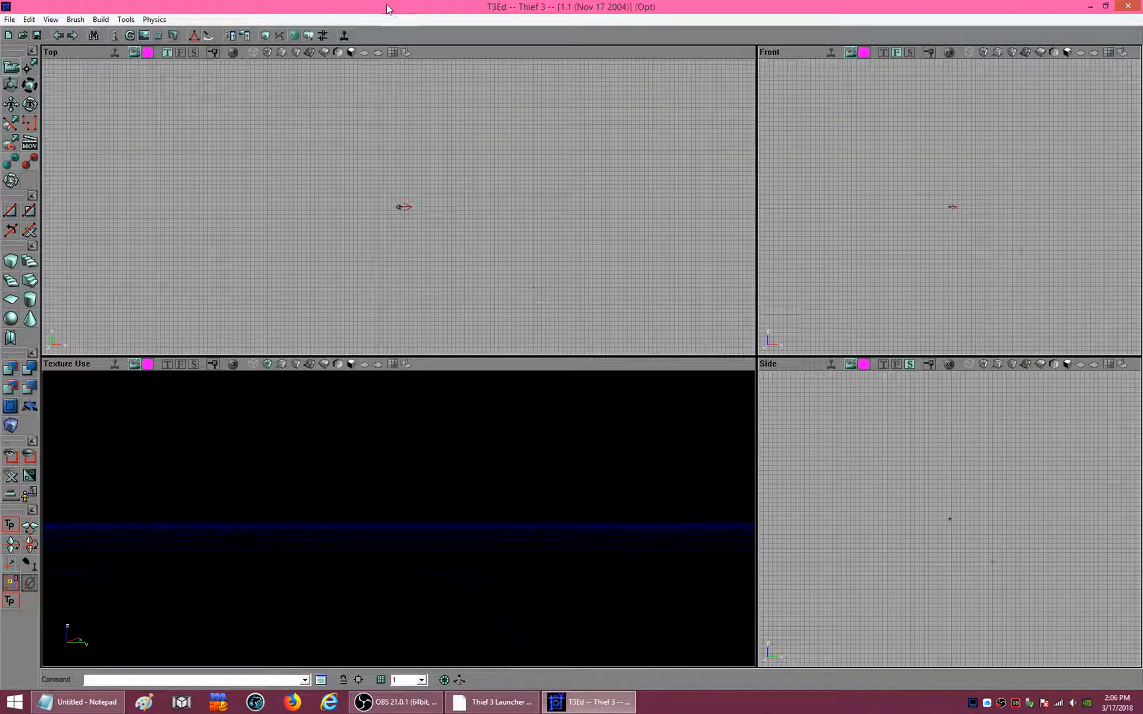
click(482, 706)
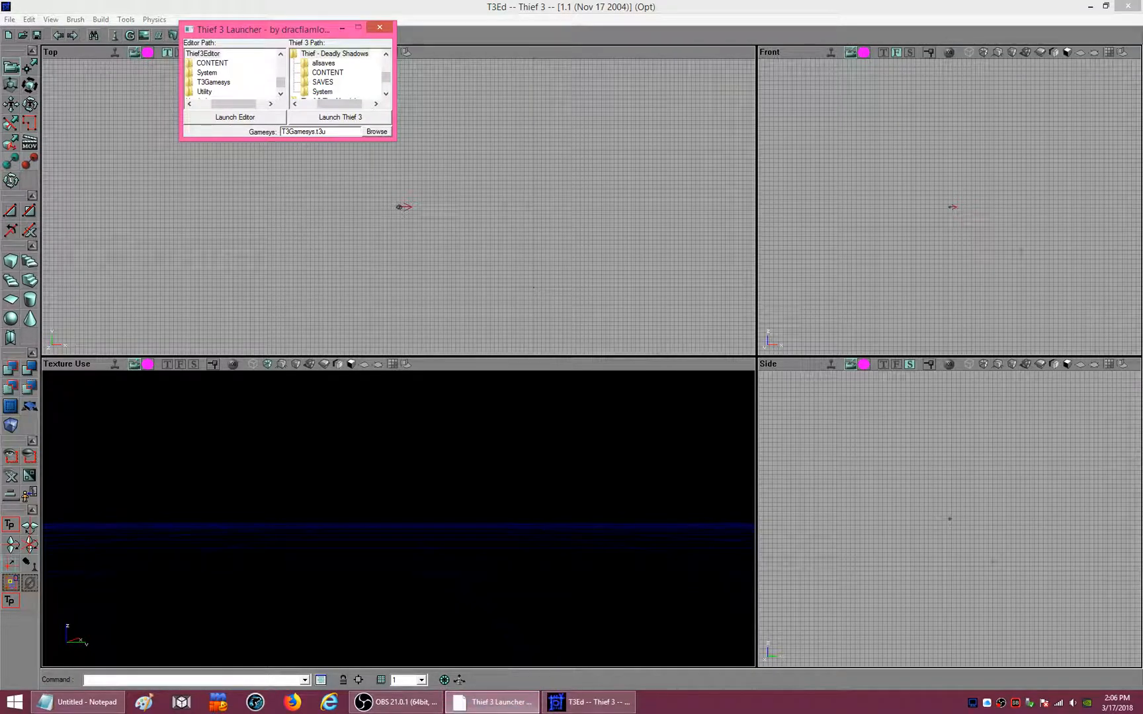
click(79, 702)
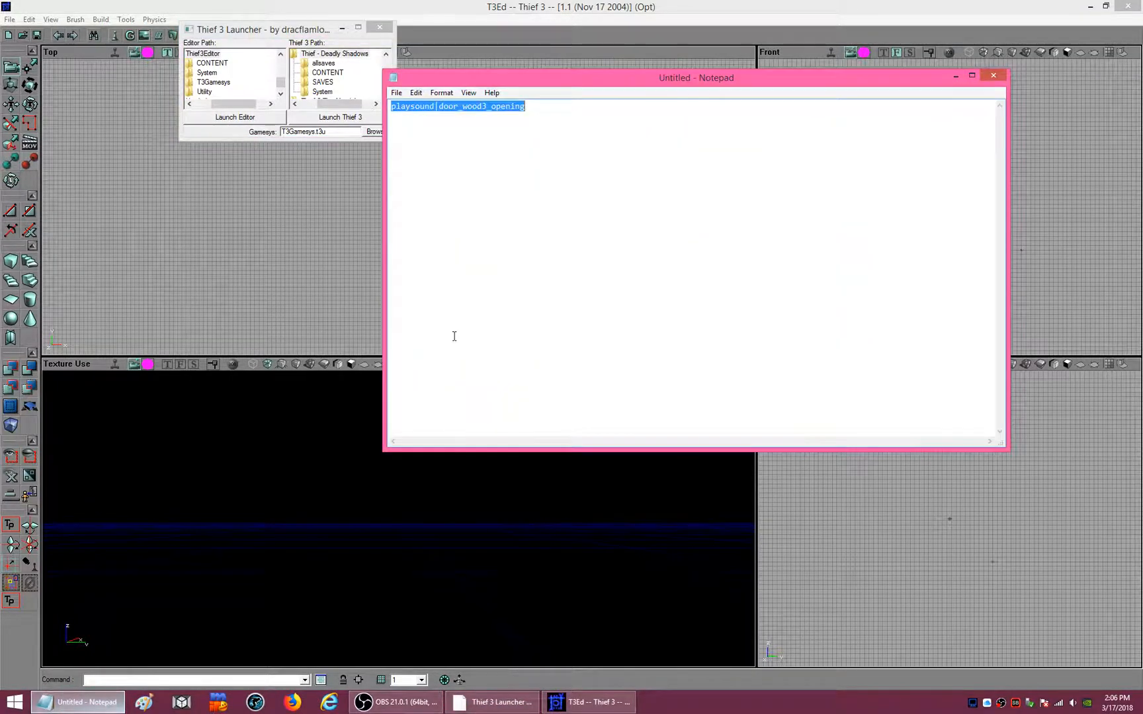
click(992, 78)
click(596, 355)
click(188, 6)
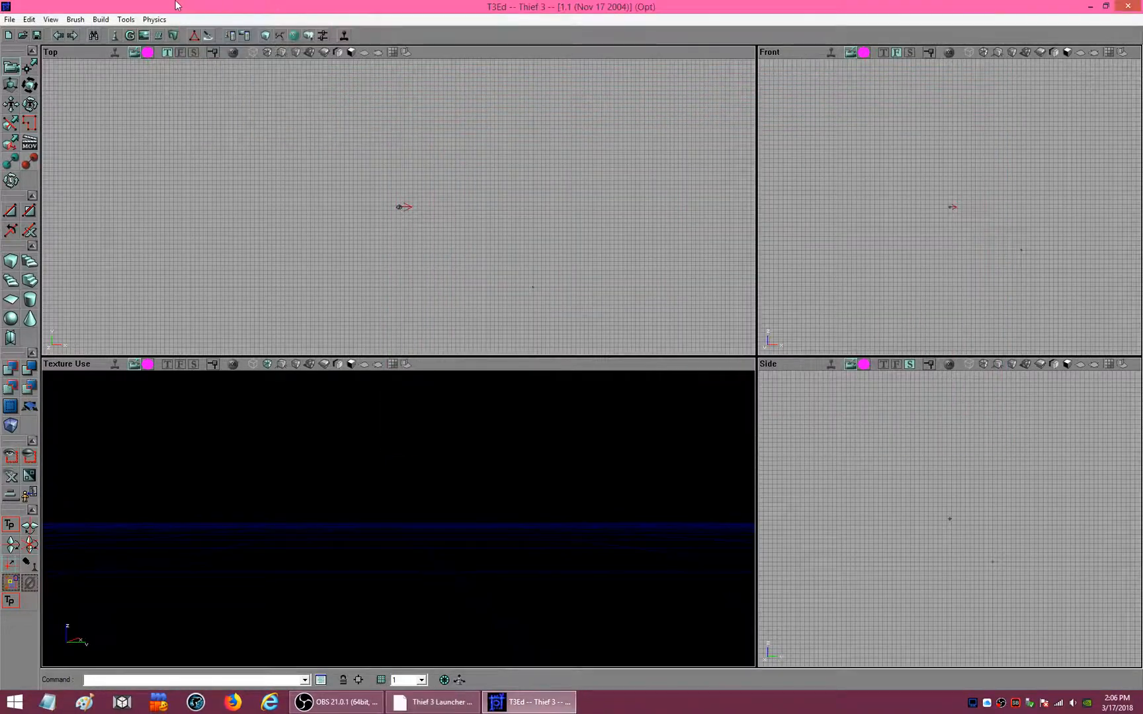
- Open the Skeleton Browser and accept updating the run-time animation file from the newer test.psa
click(50, 19)
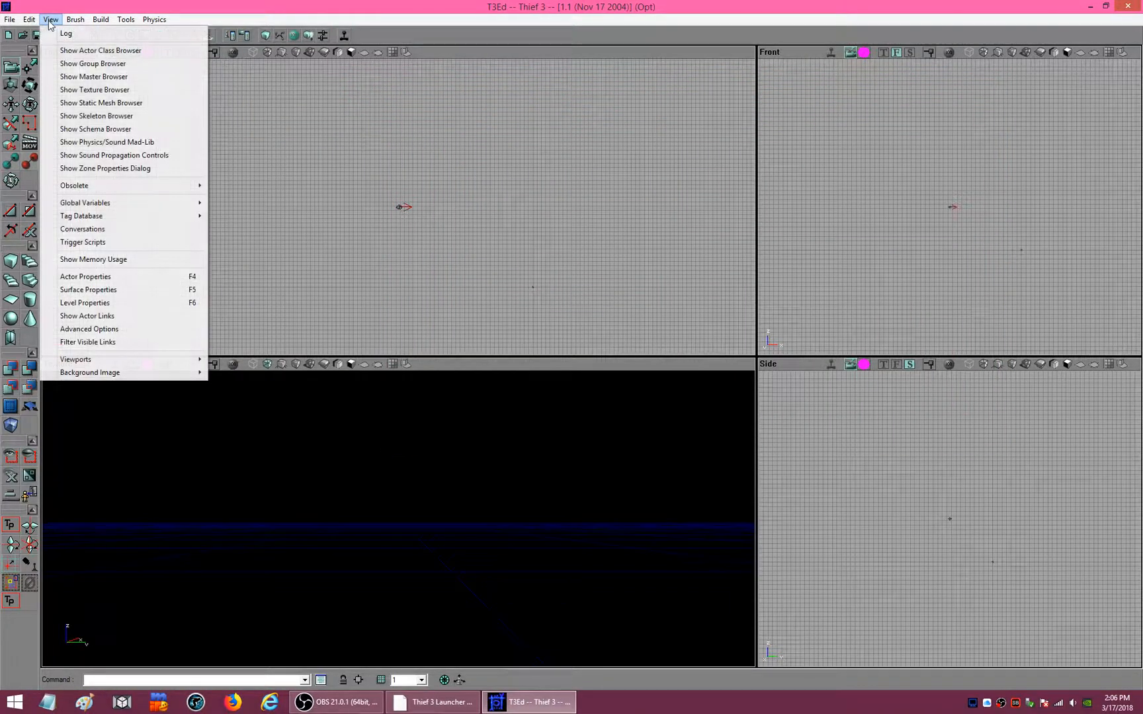
click(64, 116)
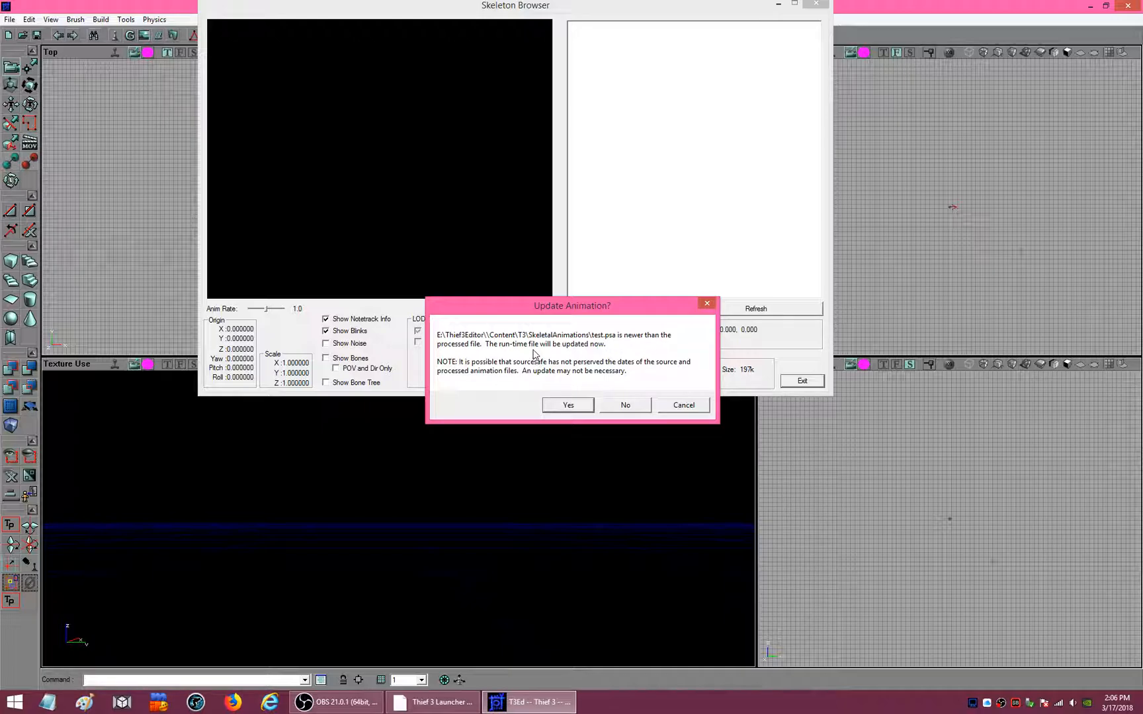
click(563, 404)
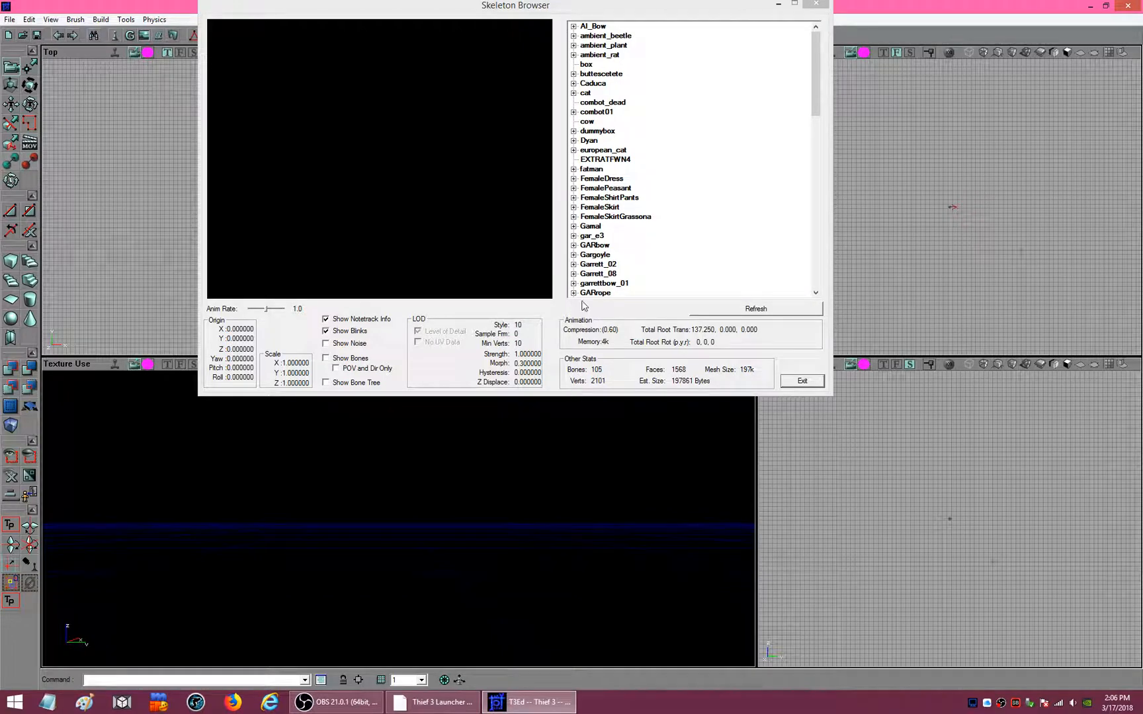
- Select the kick animation in the test package of the MaleFat skeleton
click(573, 170)
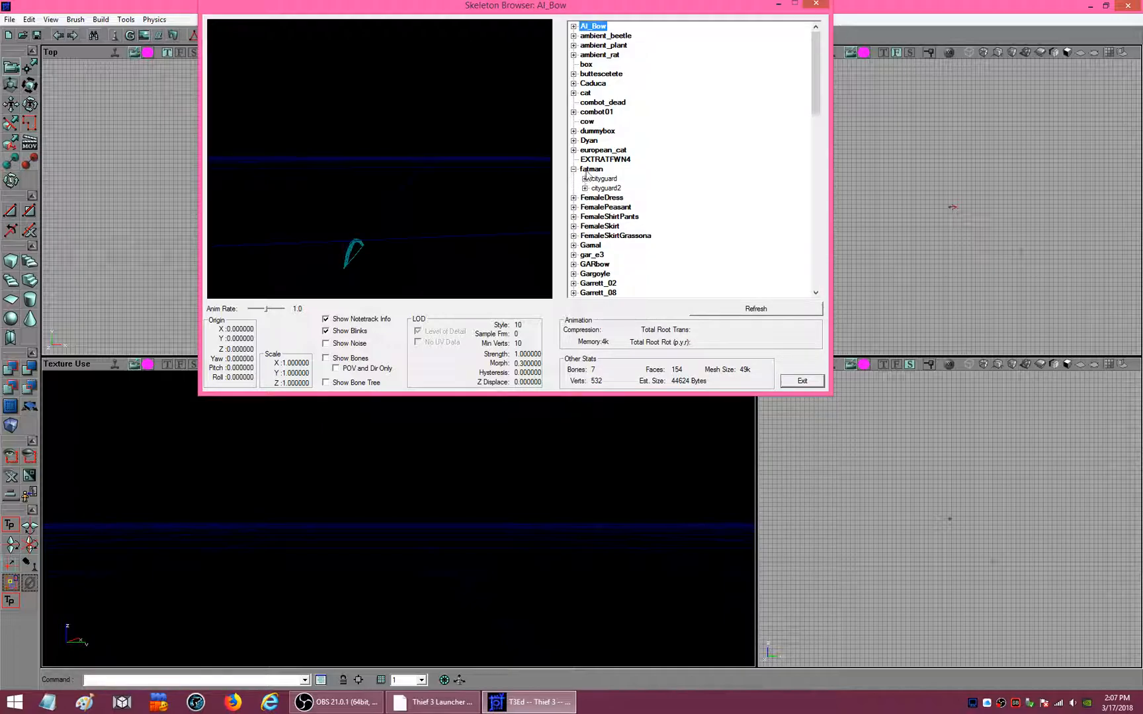
click(586, 171)
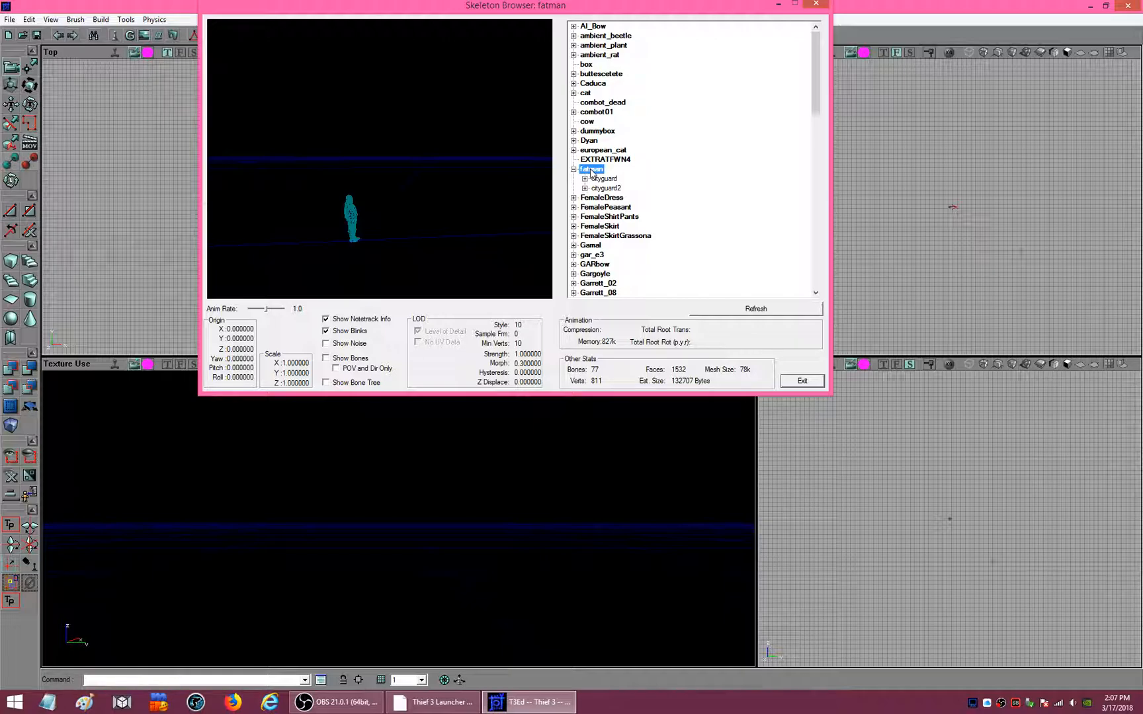
drag(812, 84, 834, 174)
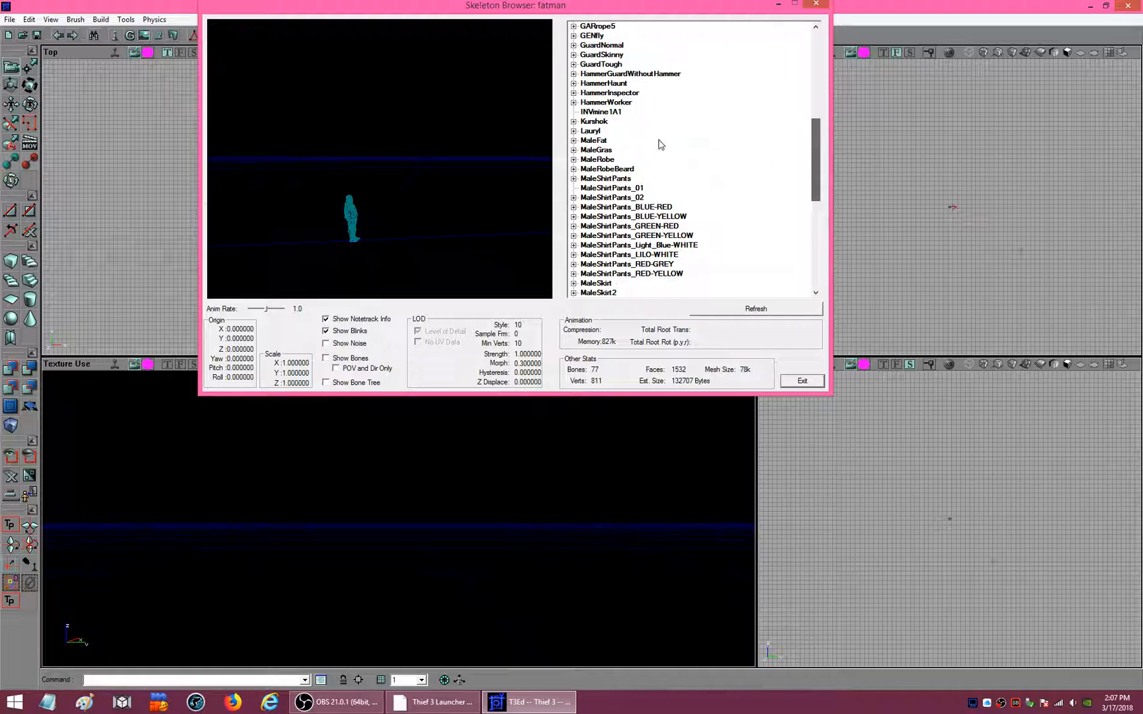
click(573, 141)
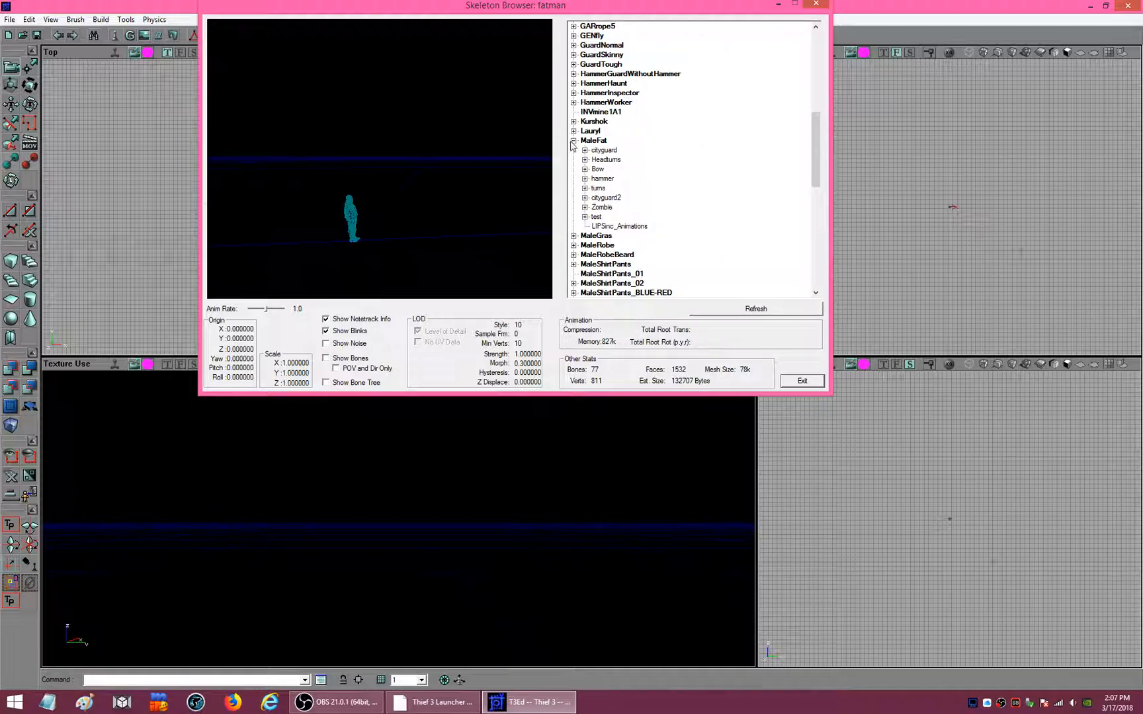
click(596, 219)
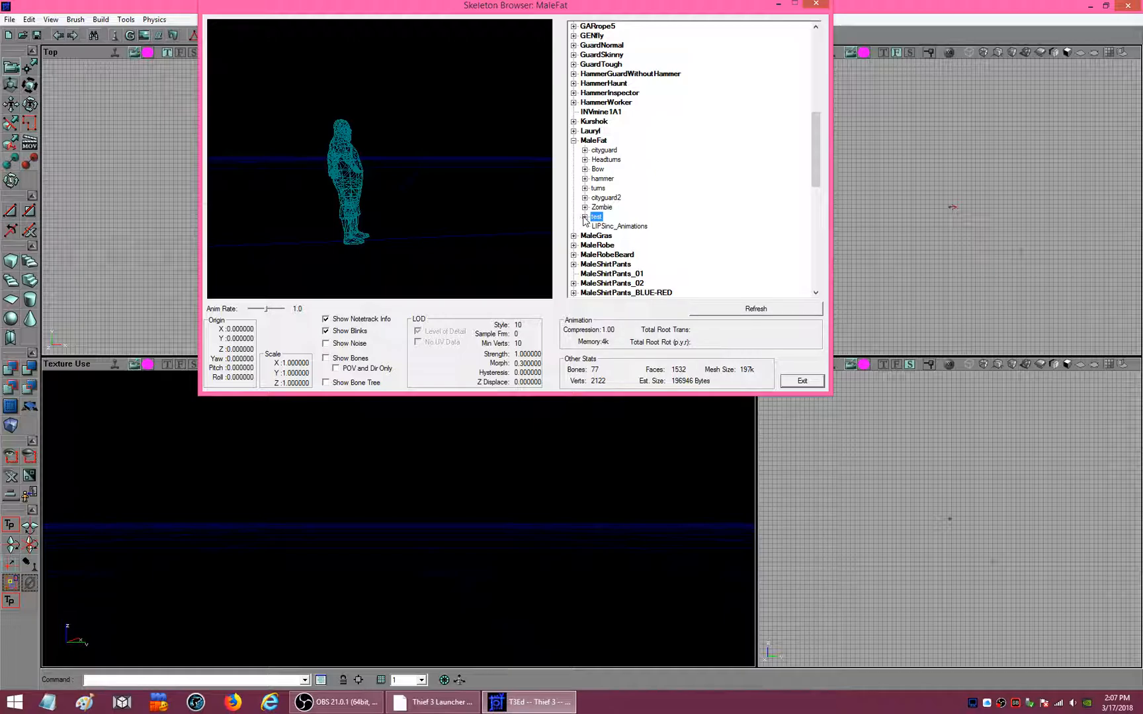
click(585, 218)
click(606, 227)
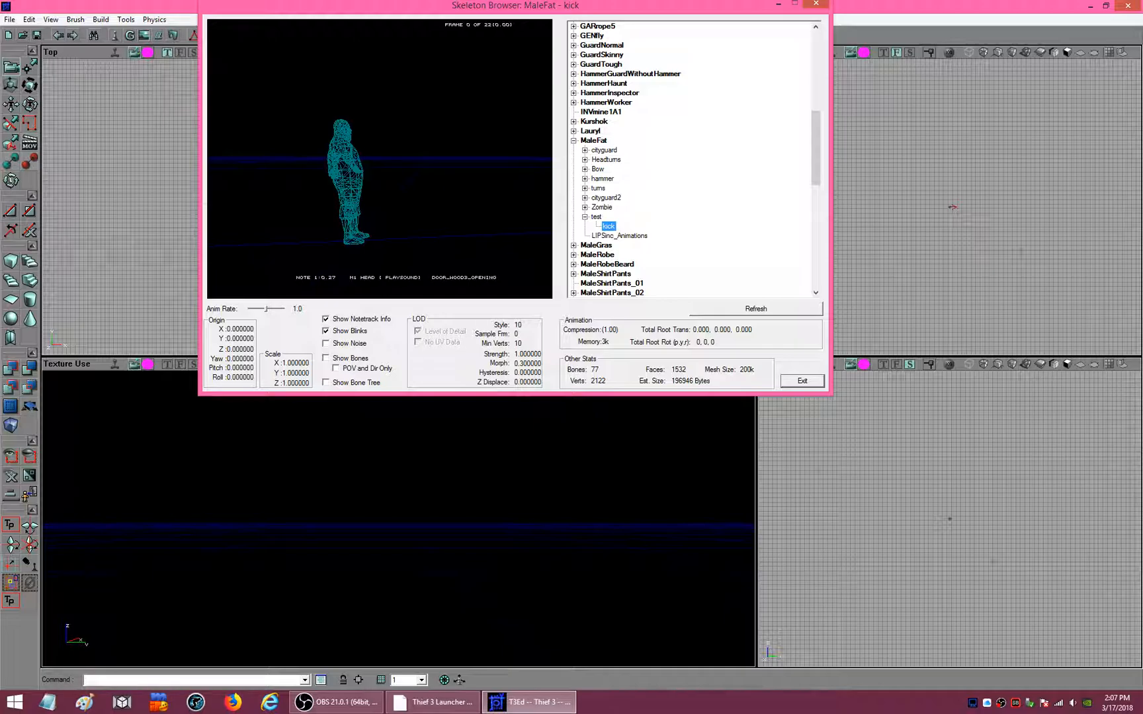
- Examine the kick animation and its playsound note in the preview, and close the Skeleton Browser
right_drag(379, 158, 340, 189)
drag(380, 159, 400, 119)
right_drag(399, 119, 404, 102)
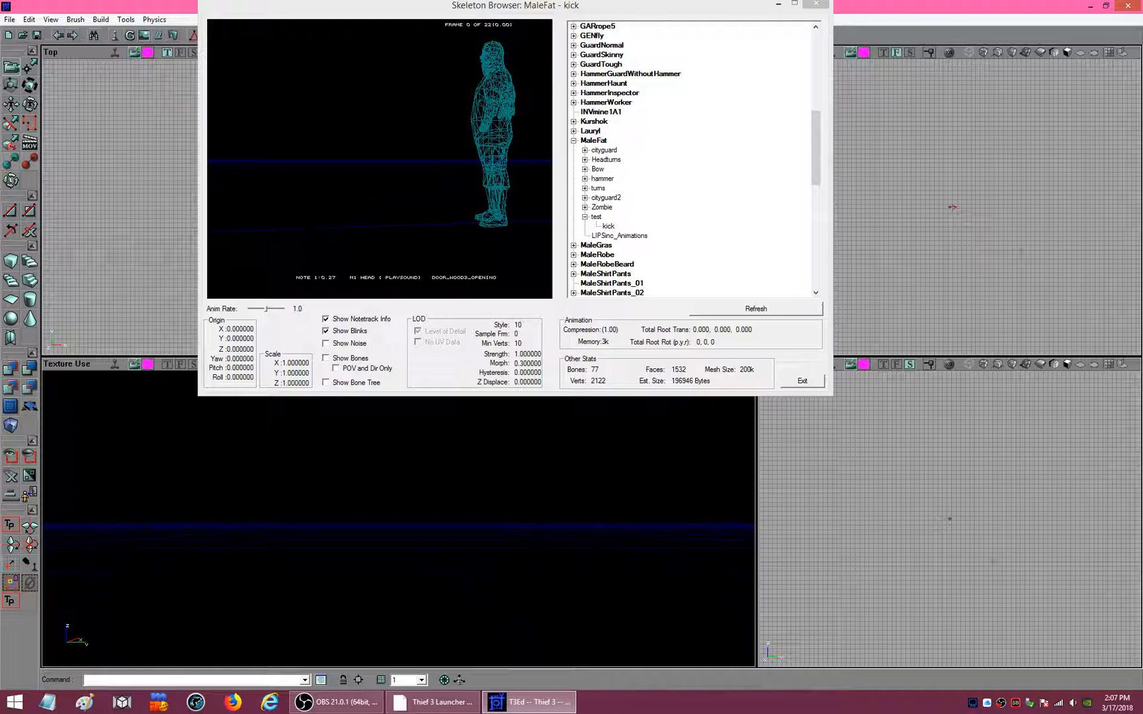
drag(404, 3, 372, 35)
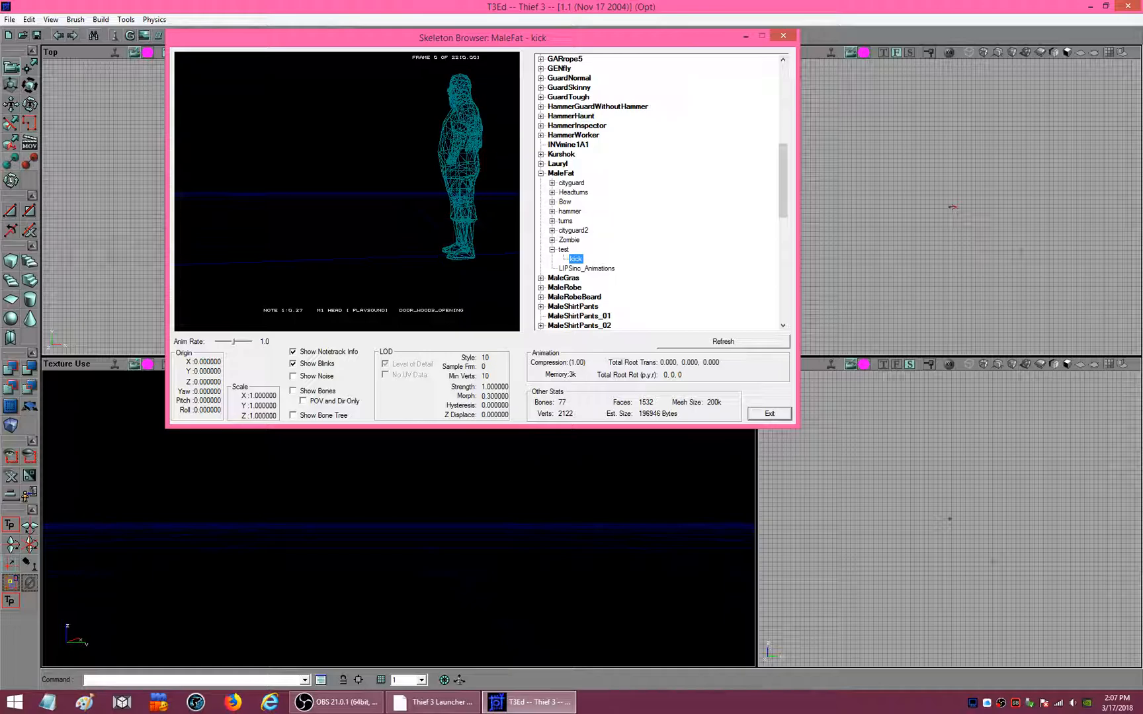
click(779, 36)
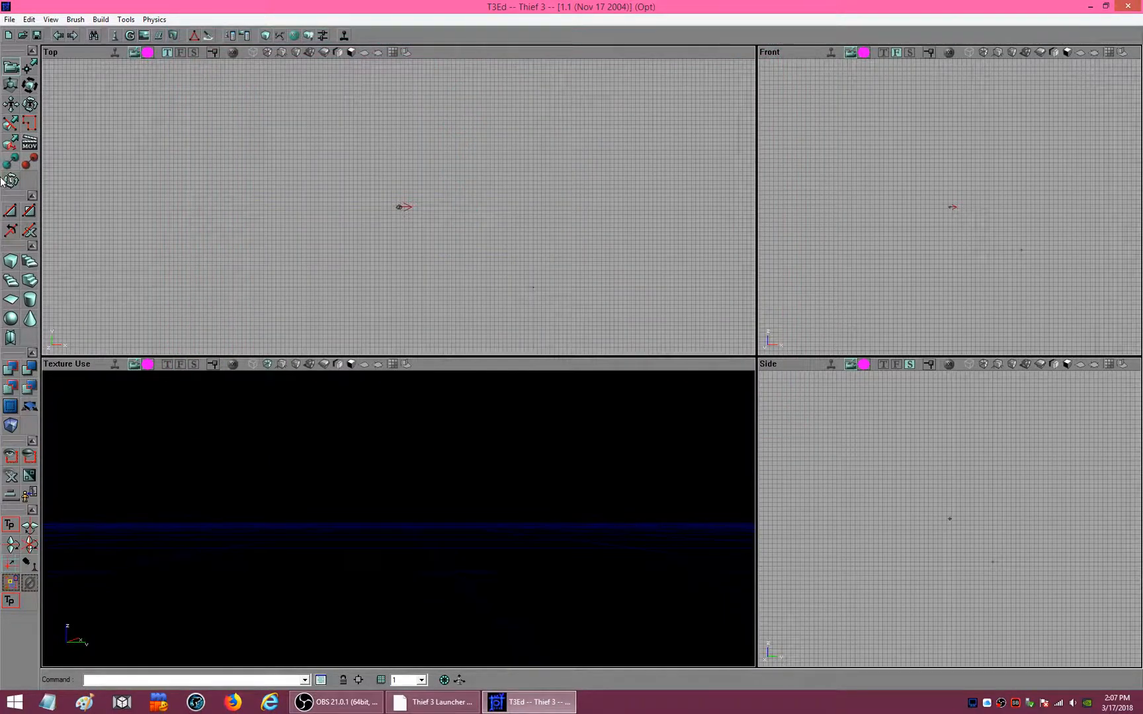
- Open the map test.unr from the Thief3Editor\CONTENT\T3\Maps folder on drive E
click(22, 35)
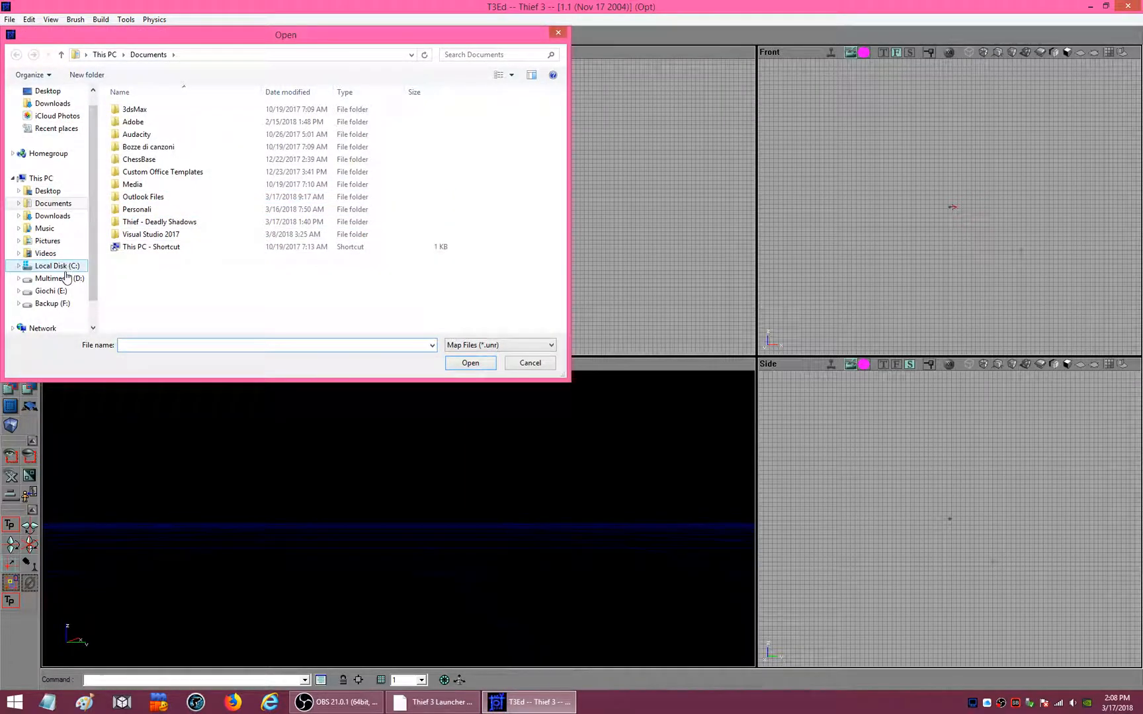
click(47, 292)
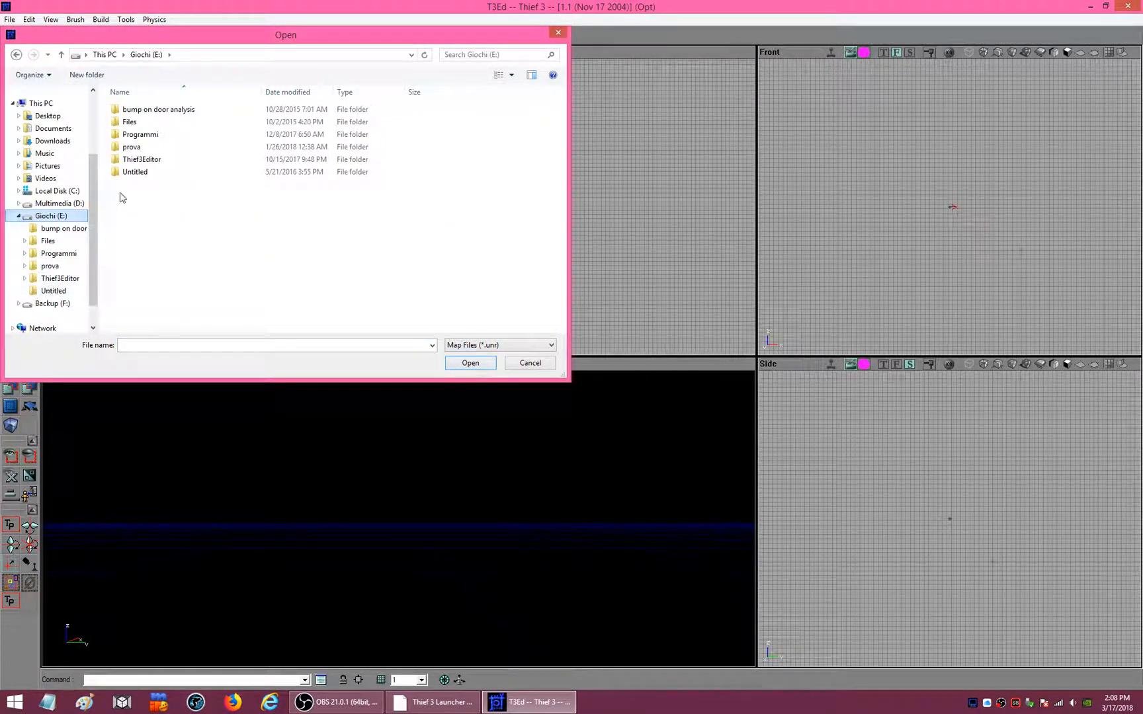
double_click(127, 160)
double_click(135, 109)
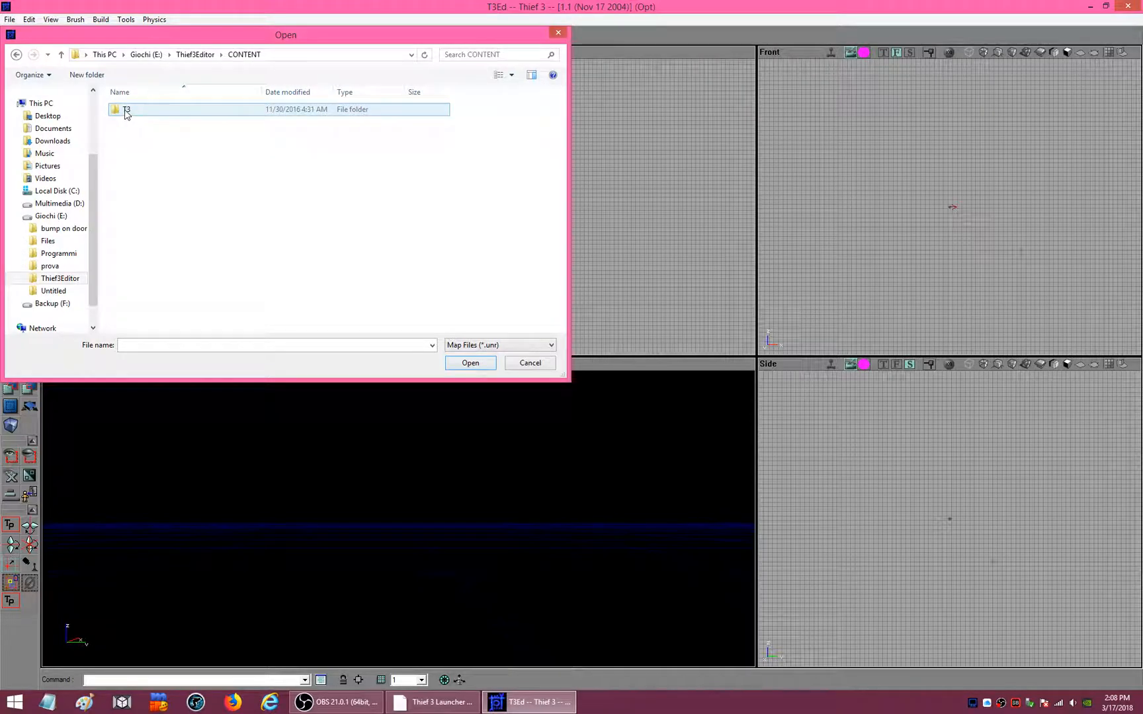
double_click(127, 110)
double_click(136, 186)
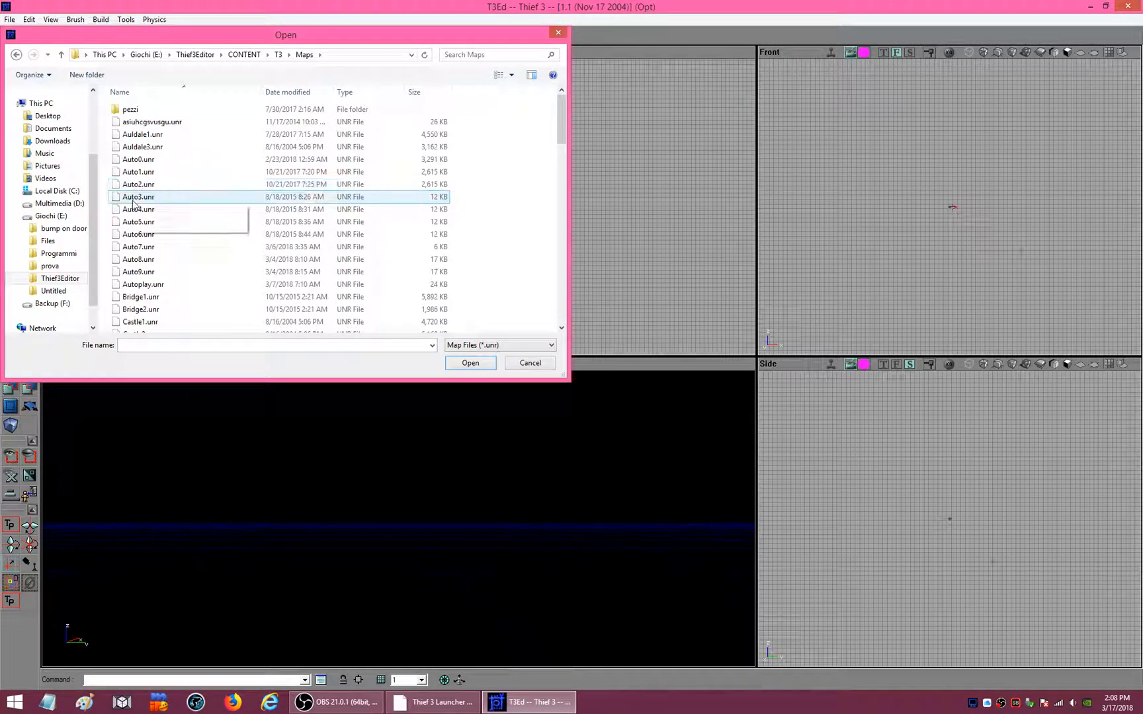
scroll(134, 219, down, 5)
scroll(132, 218, down, 10)
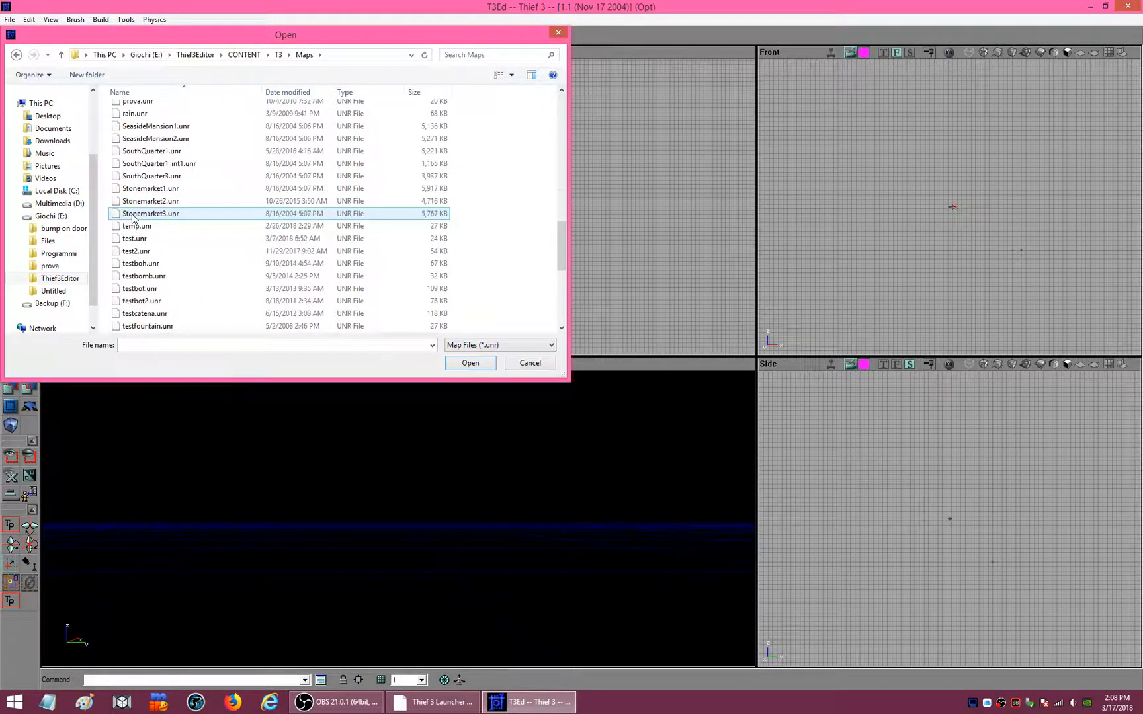
double_click(132, 239)
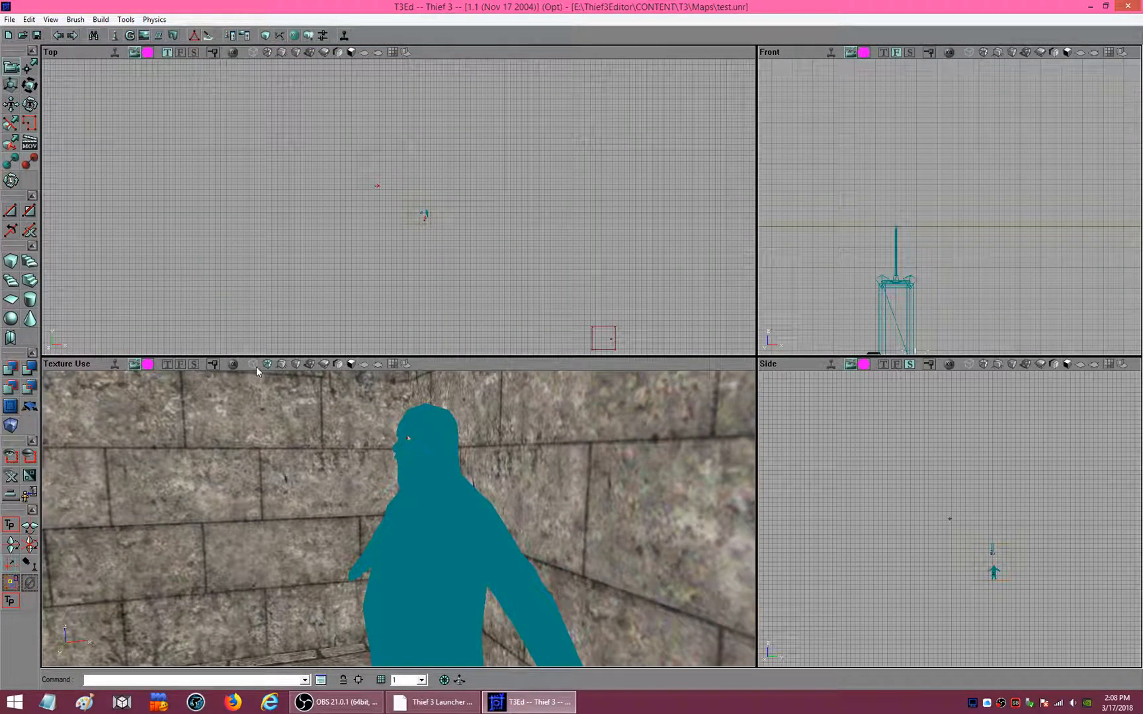
- Switch the 3D viewport to the Flesh Renderer and frame the fat man in the stone room
click(233, 364)
drag(299, 427, 298, 512)
right_drag(298, 428, 284, 489)
right_drag(393, 544, 365, 432)
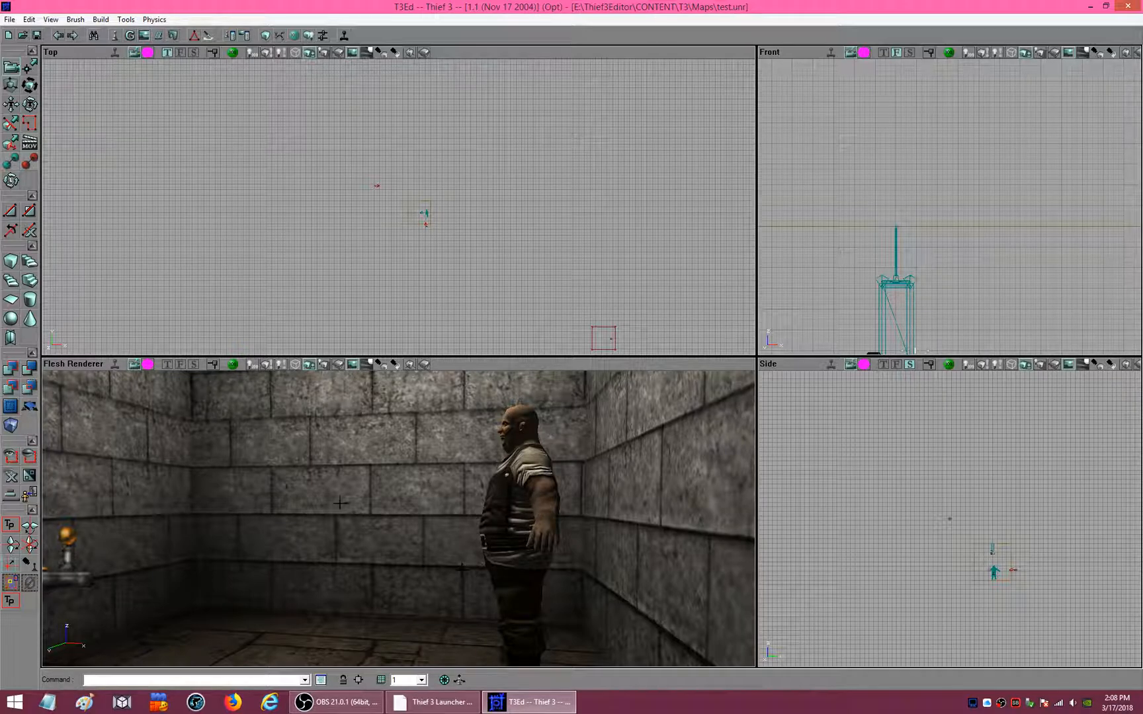
- Play the test level and walk around the fat man to examine his kick animation and its sound
click(101, 19)
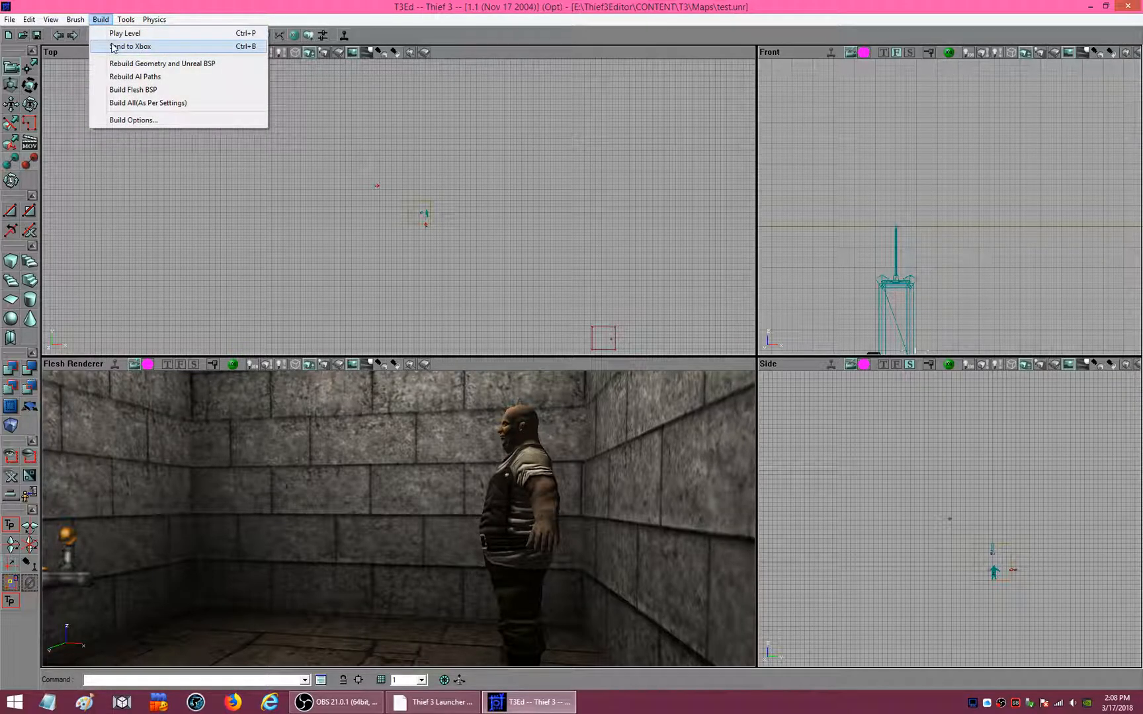
click(116, 44)
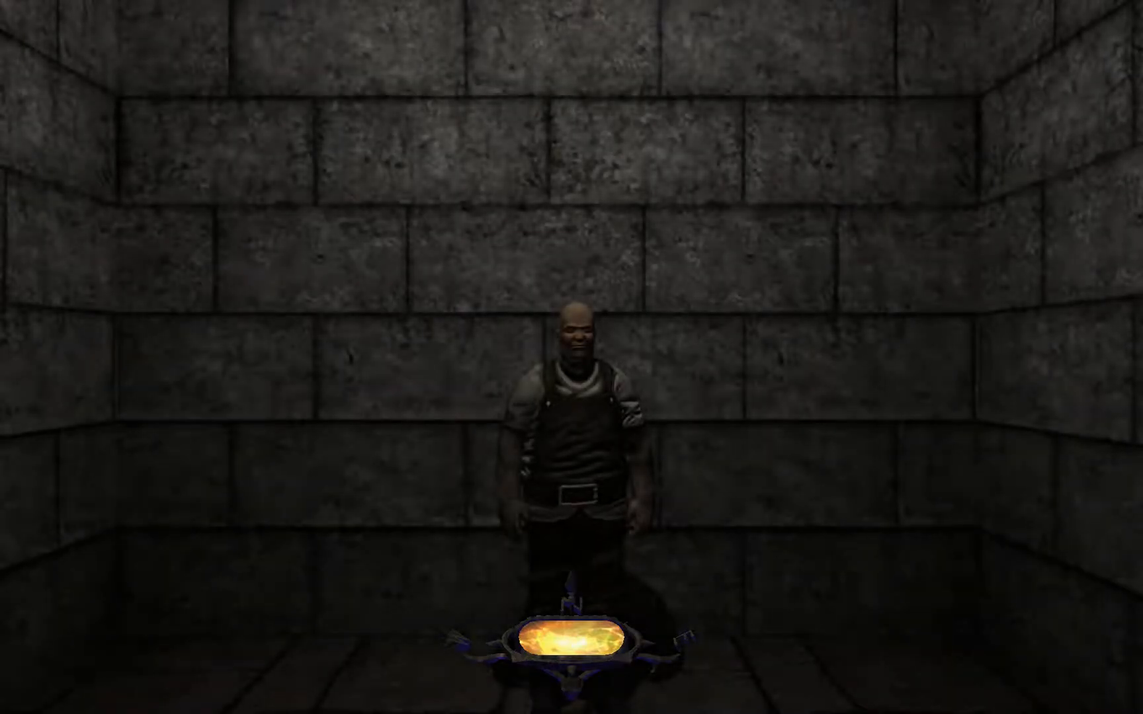
key(w)
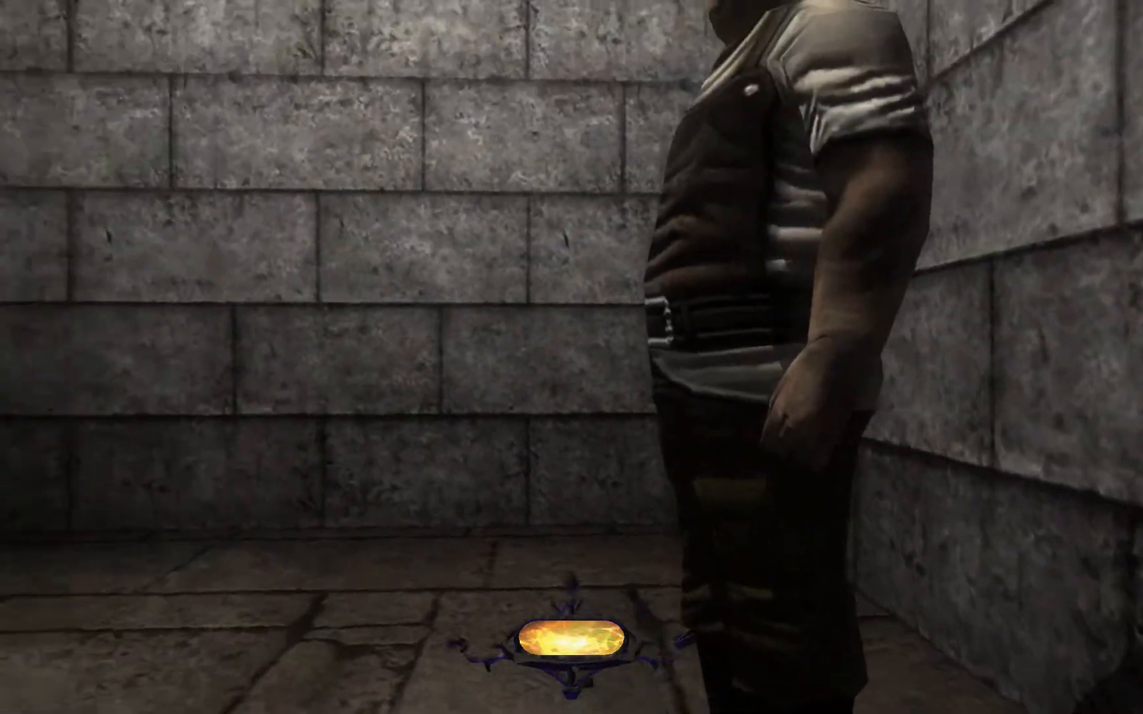
key(s)
key(s)
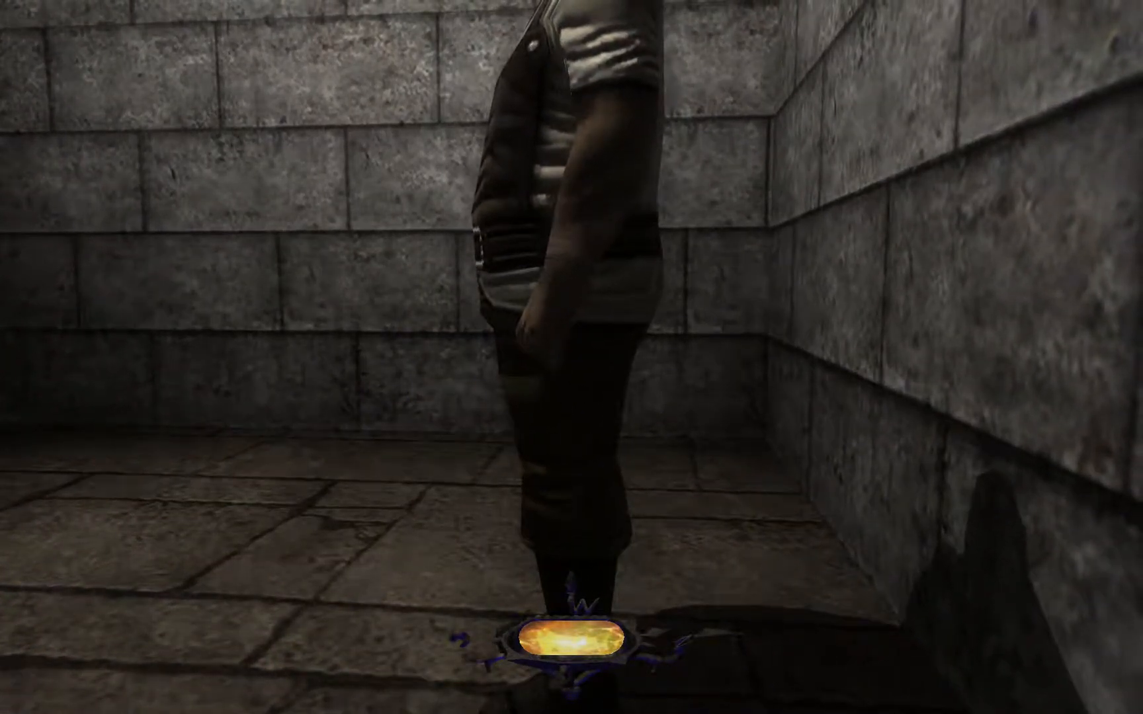
key(a)
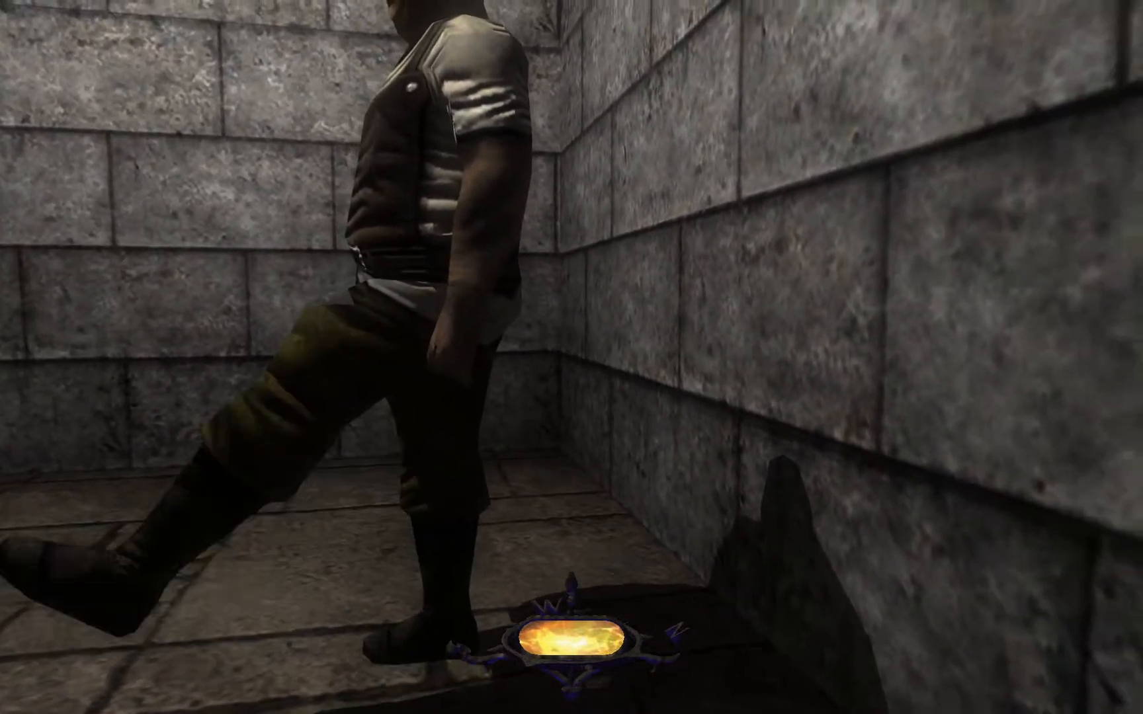
key(a)
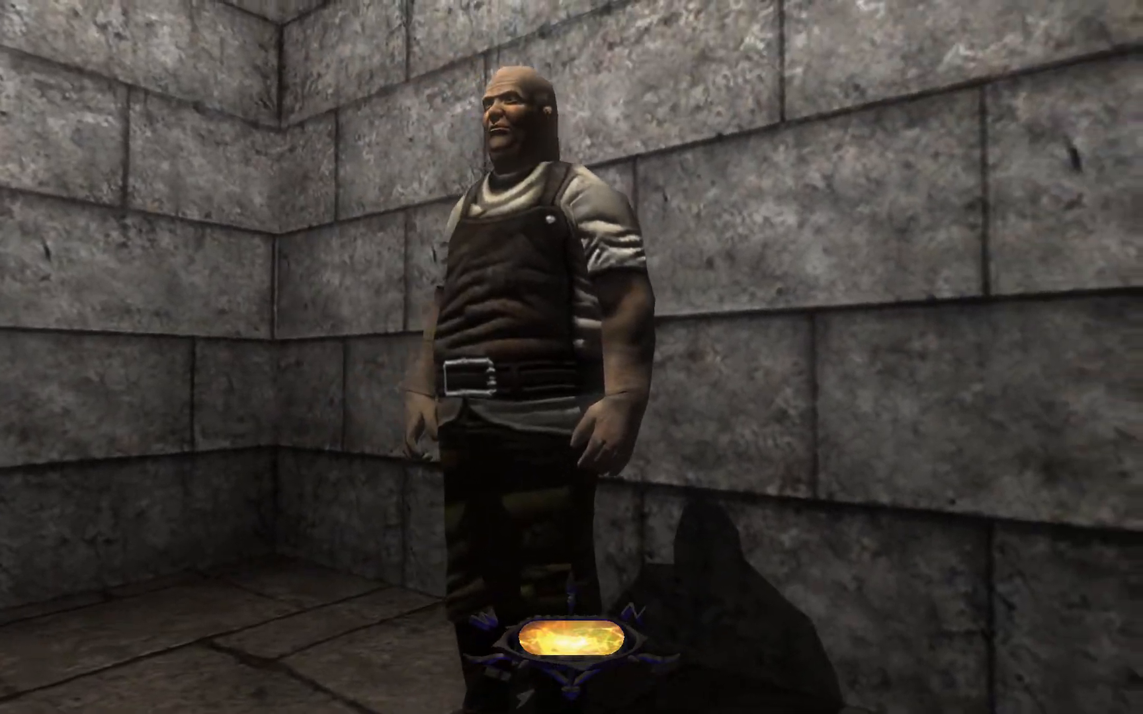
key(s)
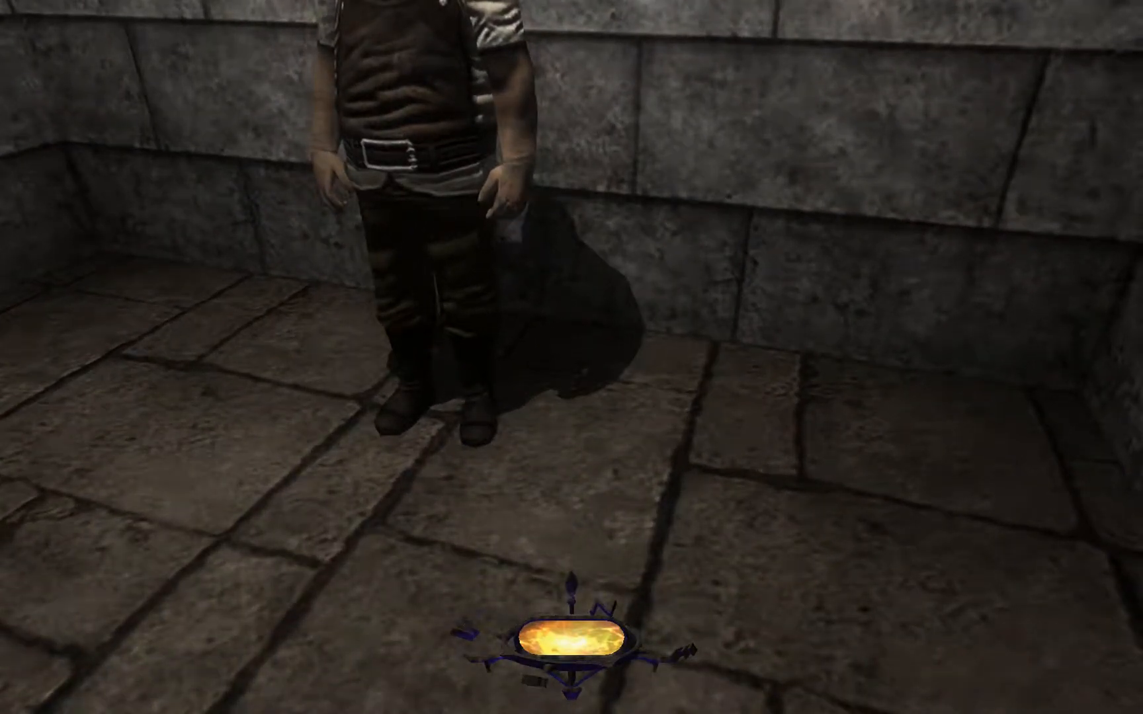
key(d)
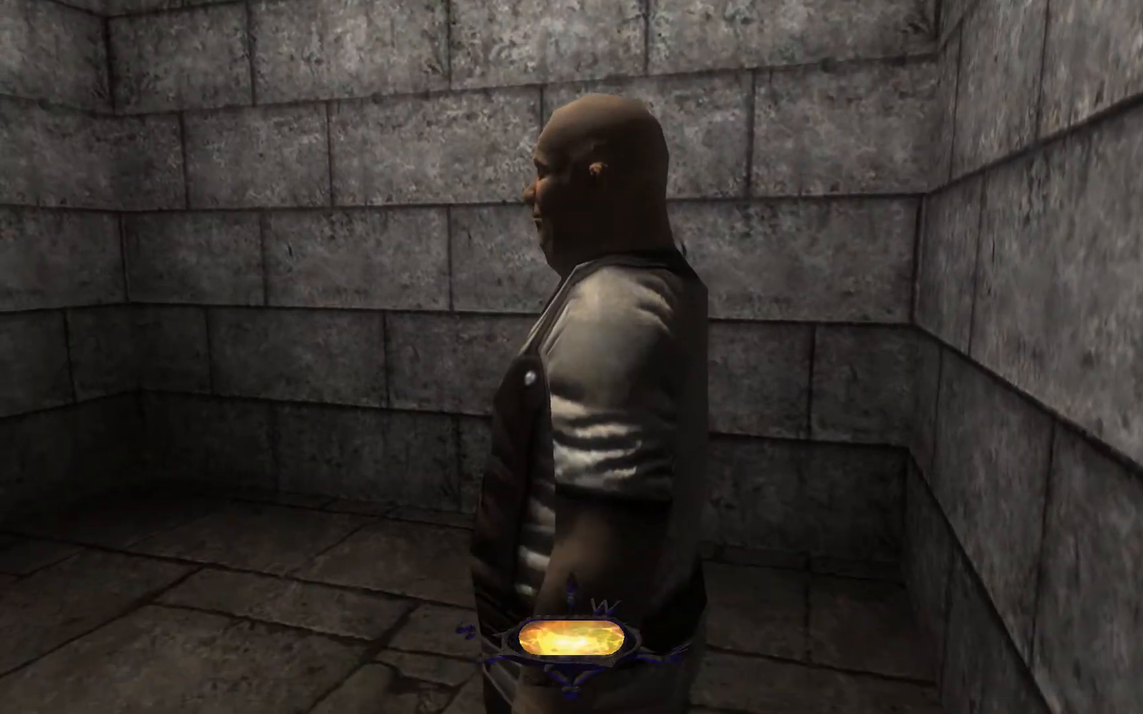
key(s)
key(a)
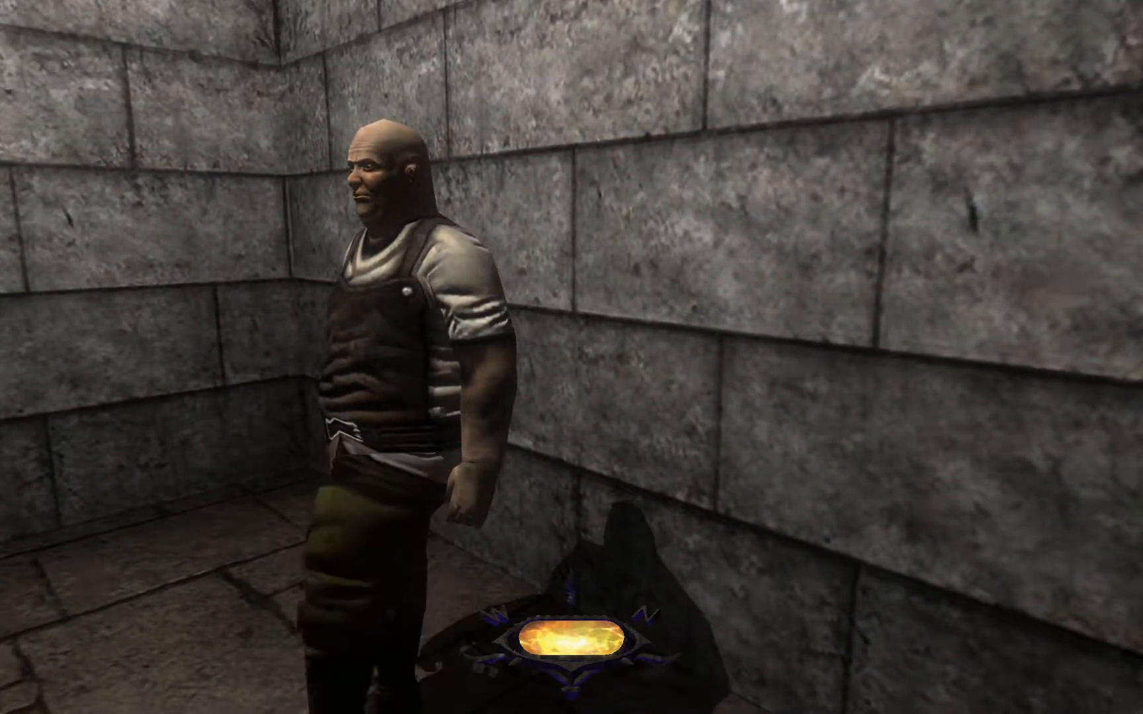
key(s)
key(a)
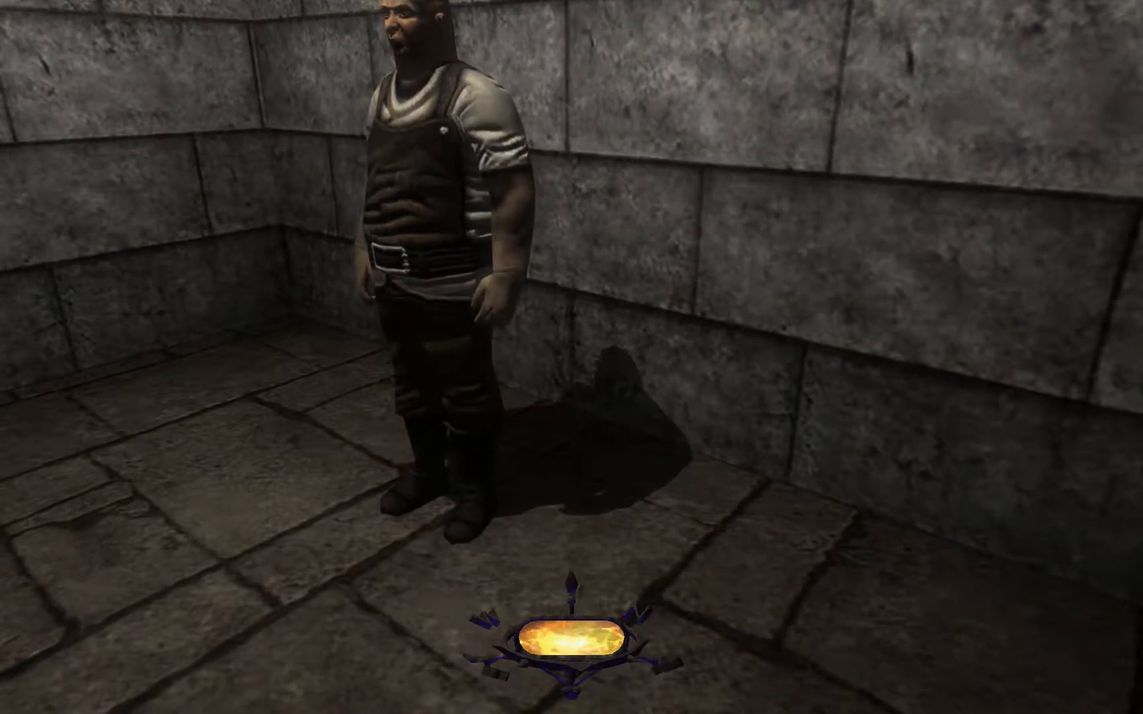
- Leave the running level for the title menu and quit the game to return to T3Ed
key(Escape)
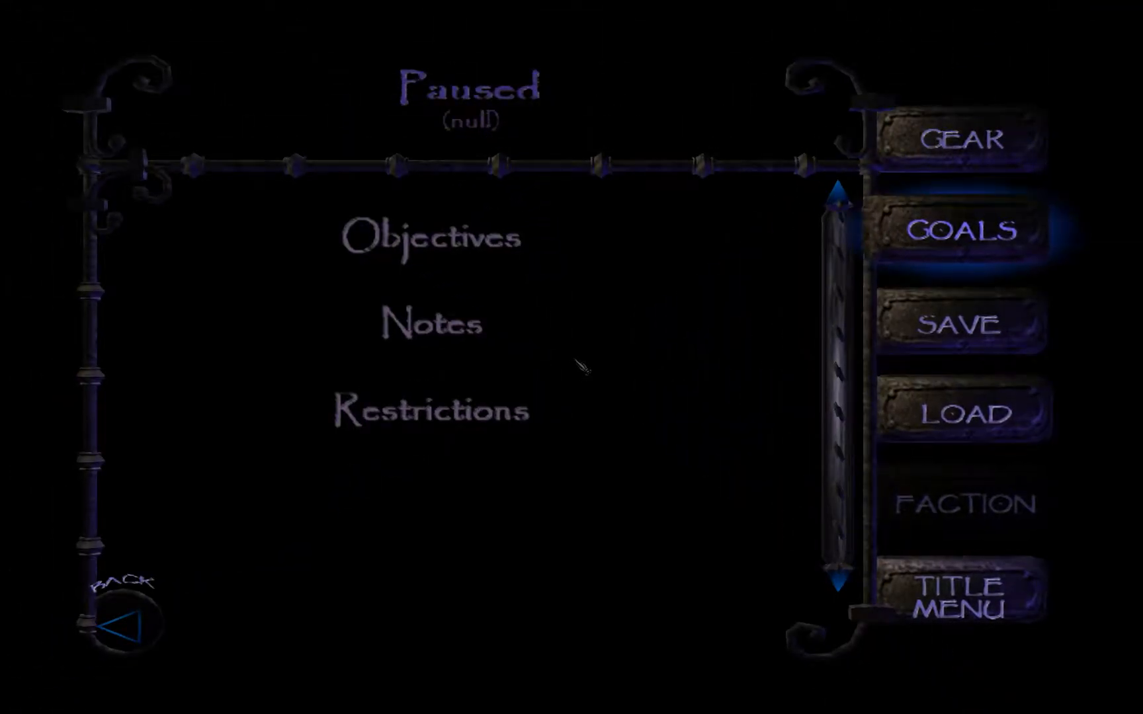
click(942, 608)
click(543, 656)
click(689, 612)
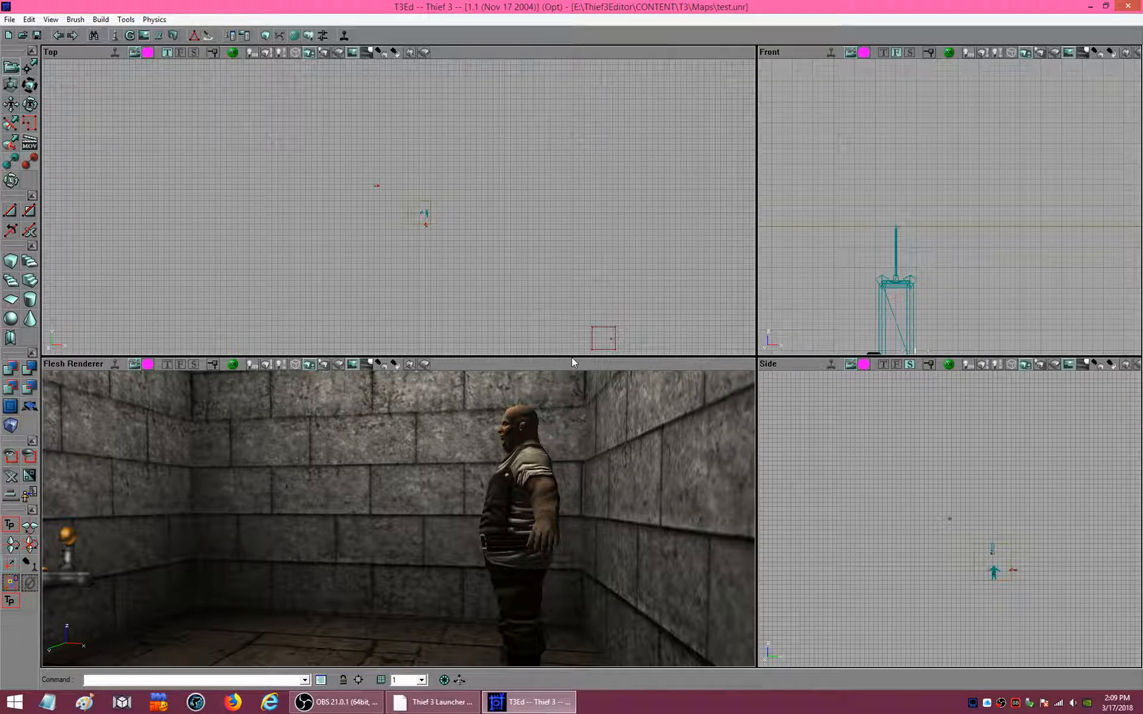
- Open the sound schema browser and expand the Sounds folder down to the schemas_sfx schemas
click(50, 20)
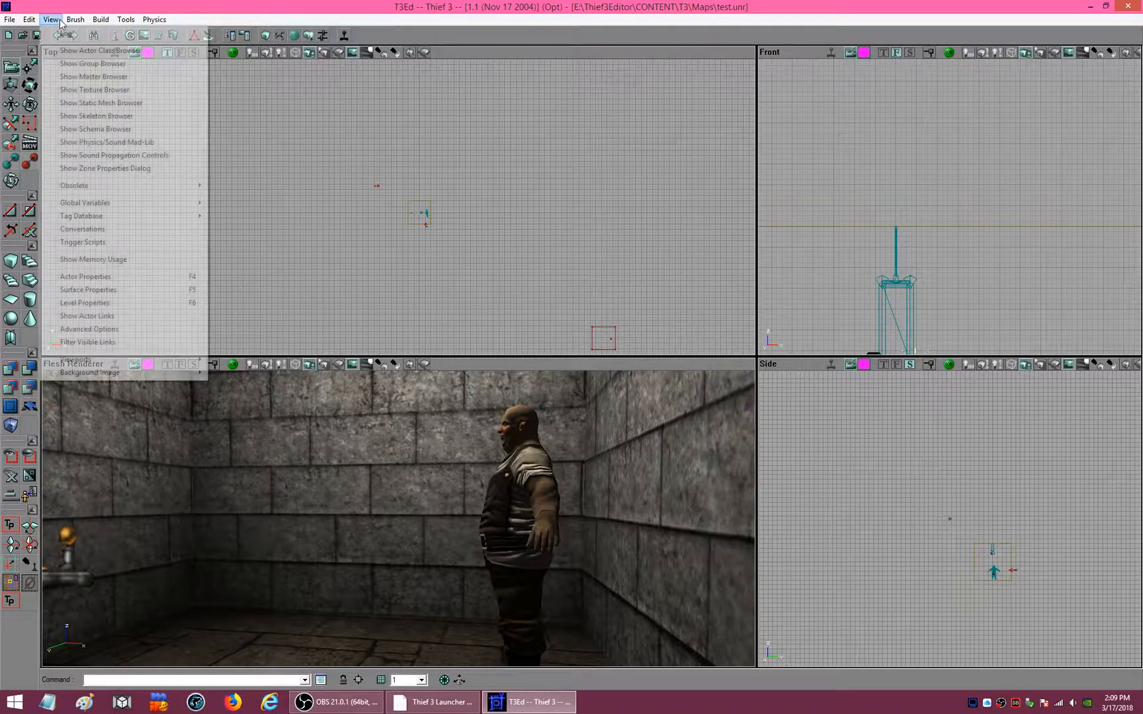
click(93, 128)
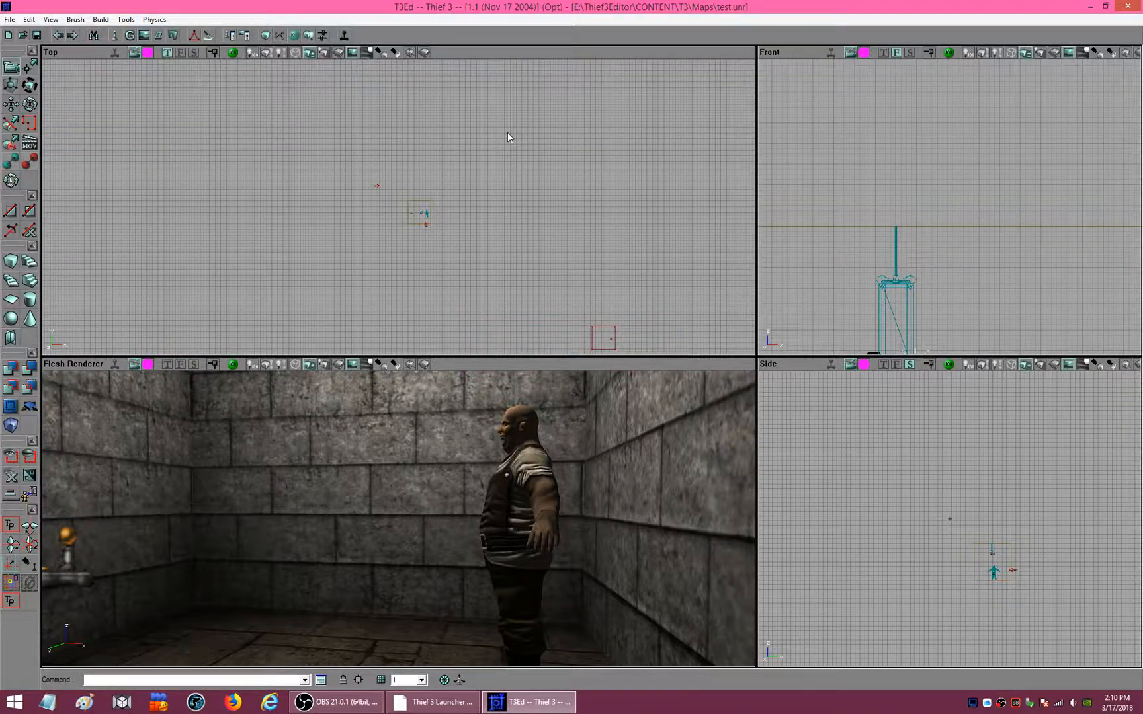
click(372, 61)
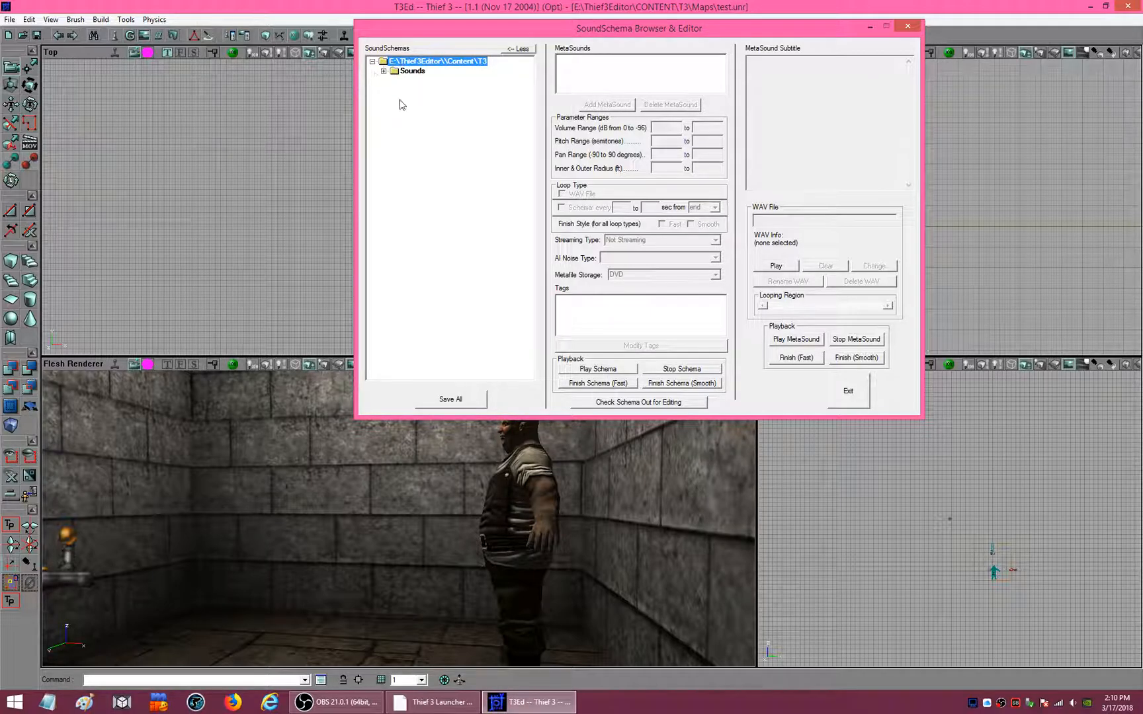
click(384, 70)
click(395, 119)
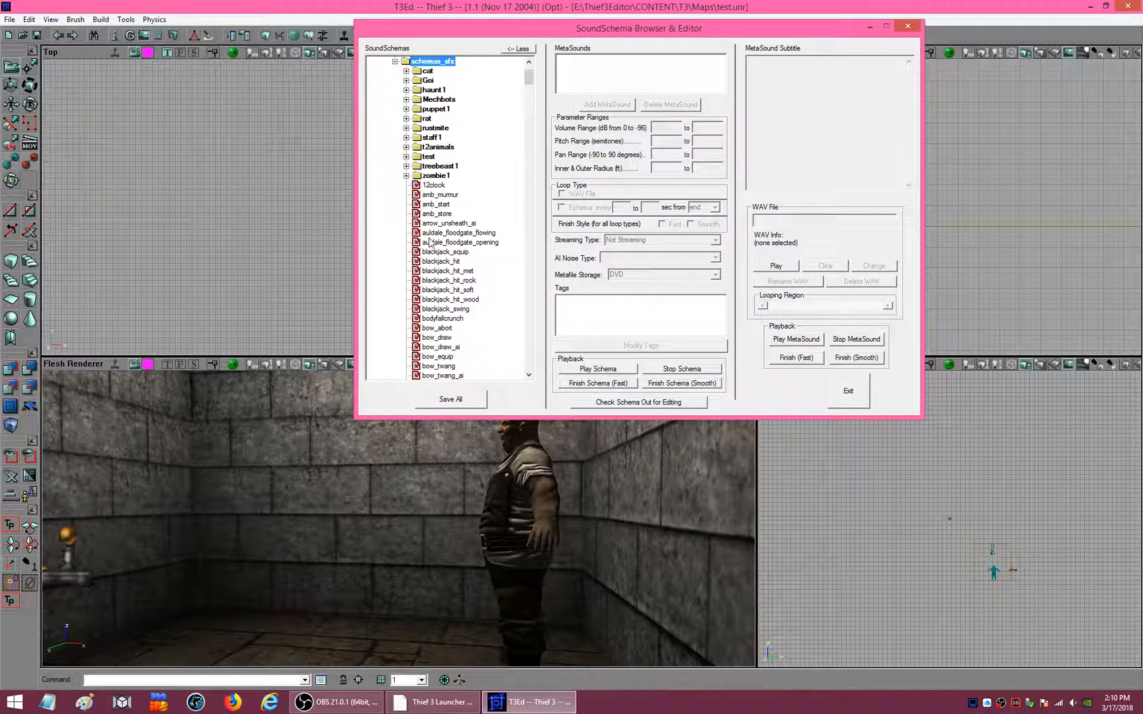
- Find the door schemas in schemas_sfx, select door_oven1_closed and play it to examine its settings and WAV file
drag(475, 31, 575, 1)
drag(630, 46, 629, 84)
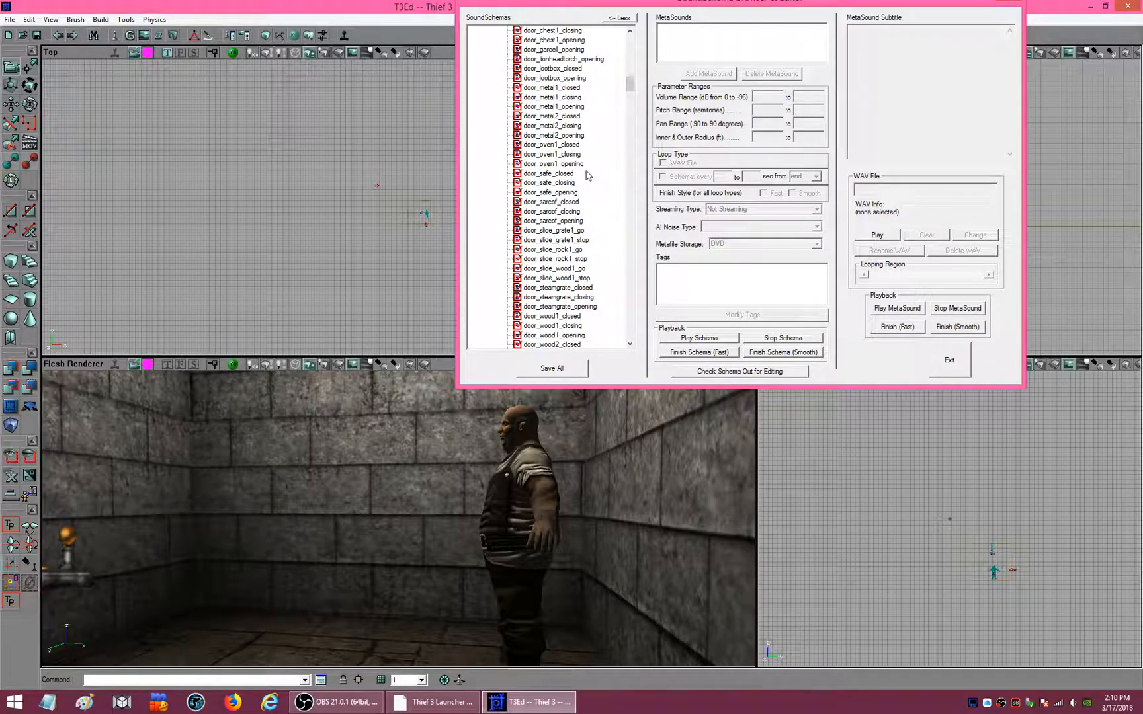
click(551, 144)
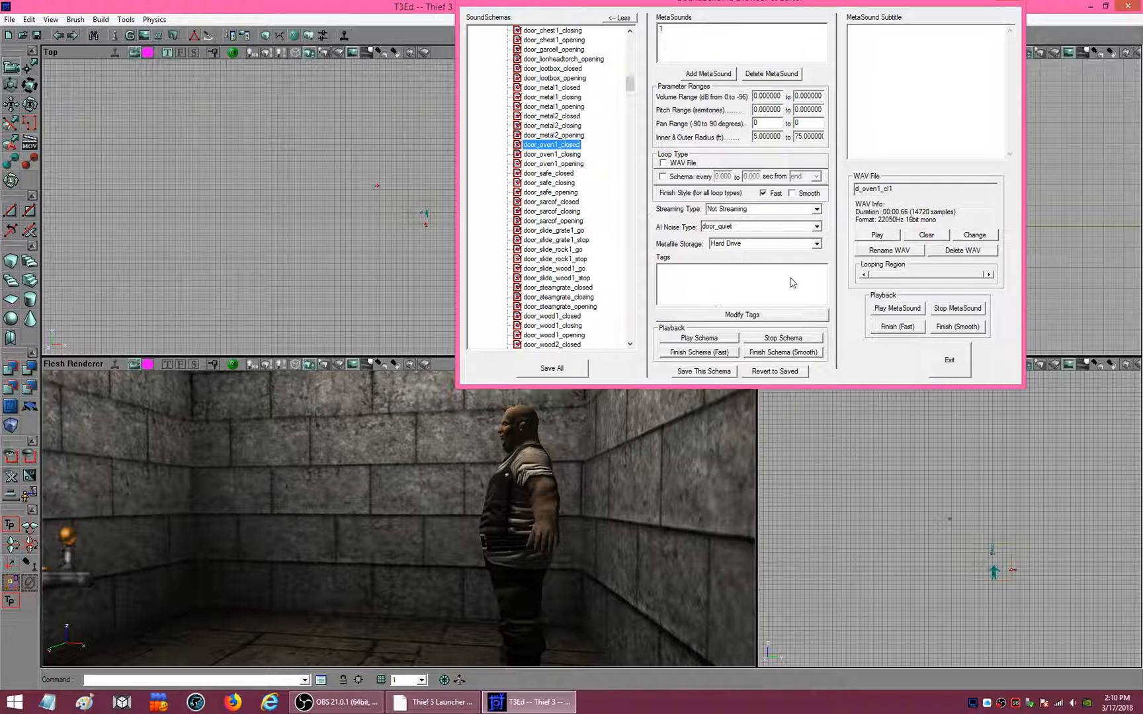
click(691, 341)
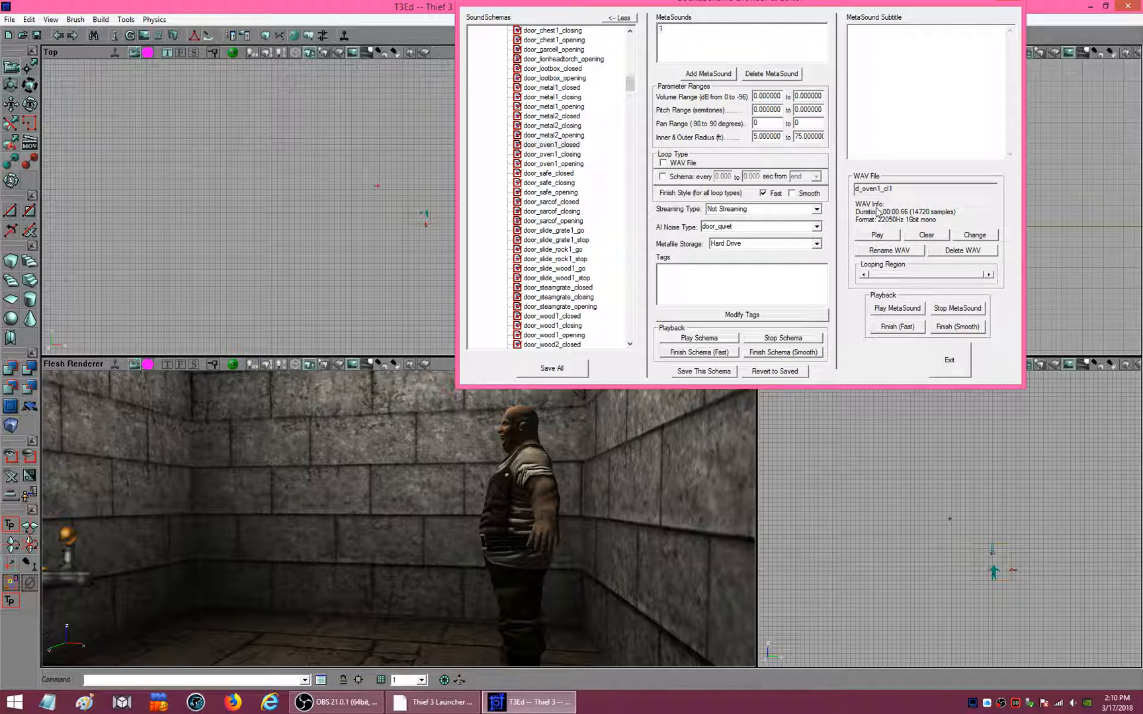
- From the desktop, open Thief3Editor's CONTENT\T3\Sounds\Files Audio folder, look through its ogg and wav files, and return to Sounds
click(1142, 713)
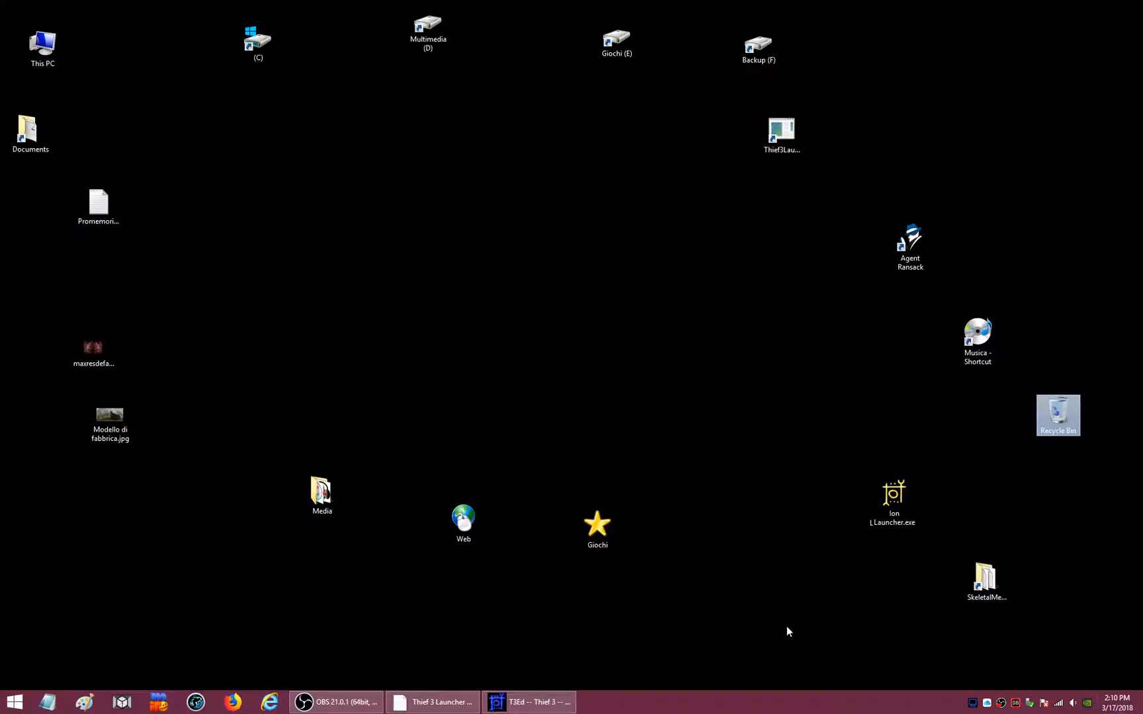
double_click(985, 577)
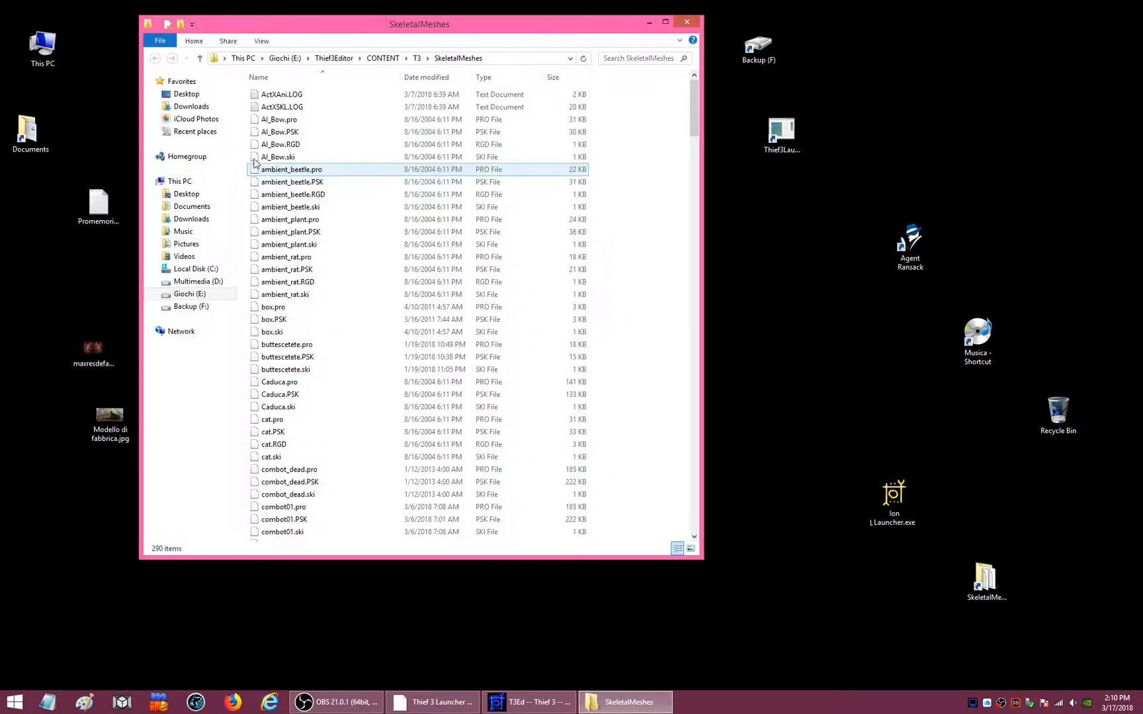
click(416, 58)
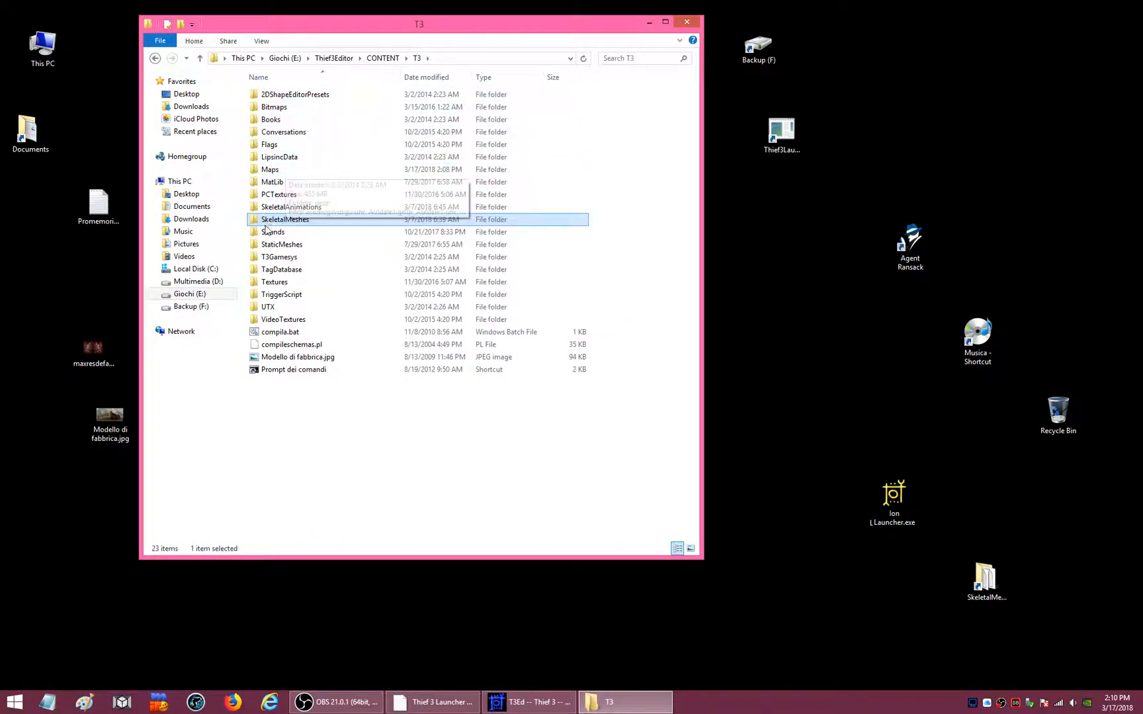
double_click(272, 232)
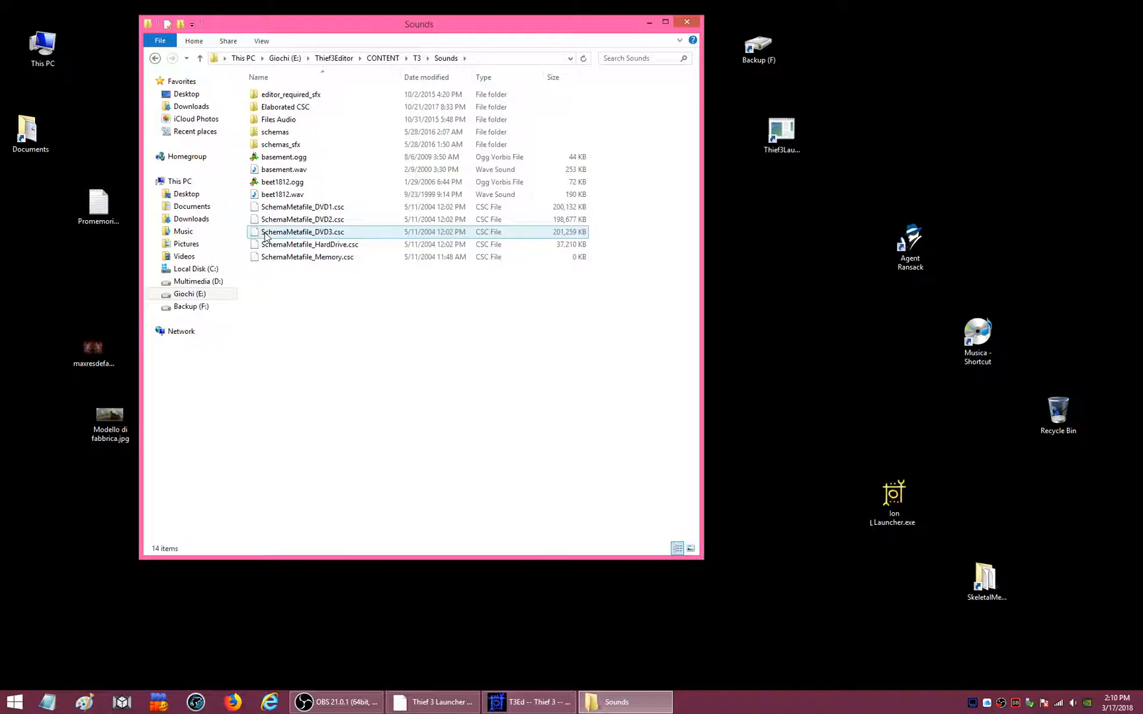
double_click(275, 120)
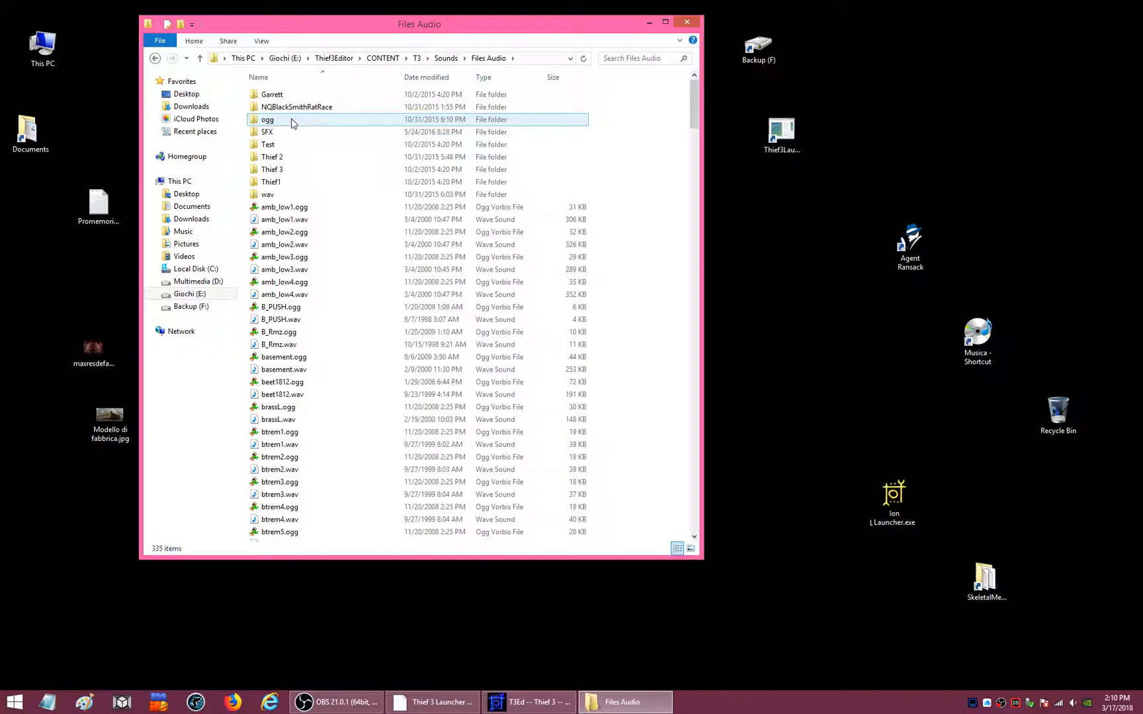
scroll(334, 324, down, 15)
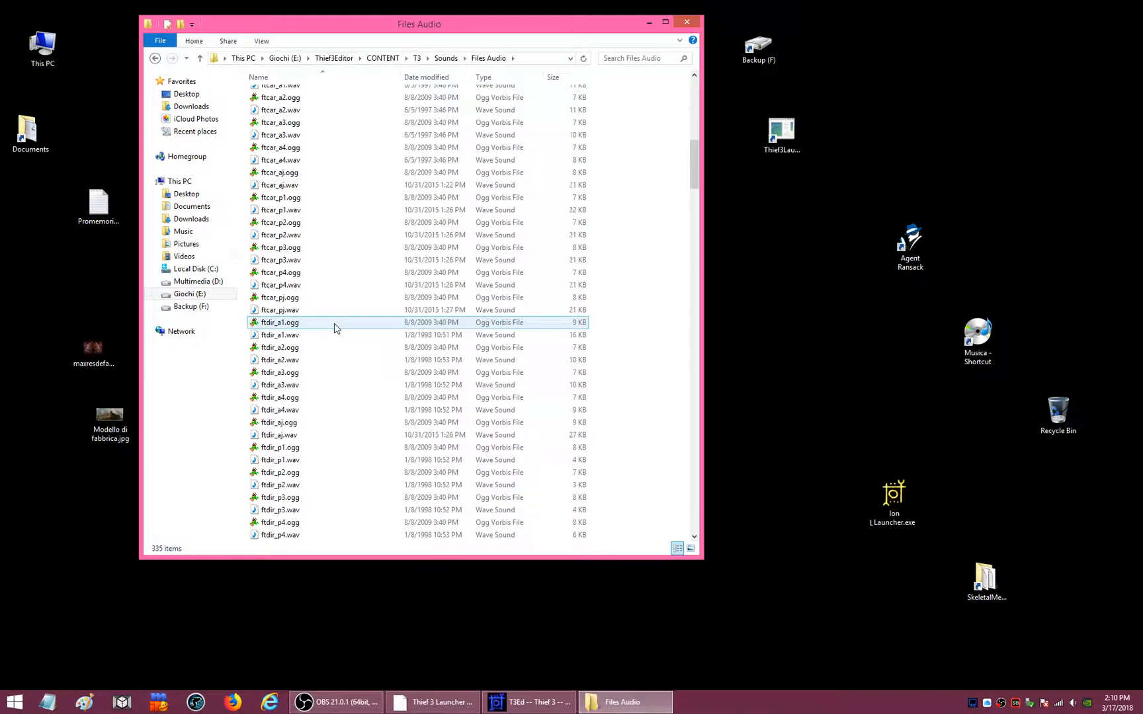
scroll(334, 329, down, 4)
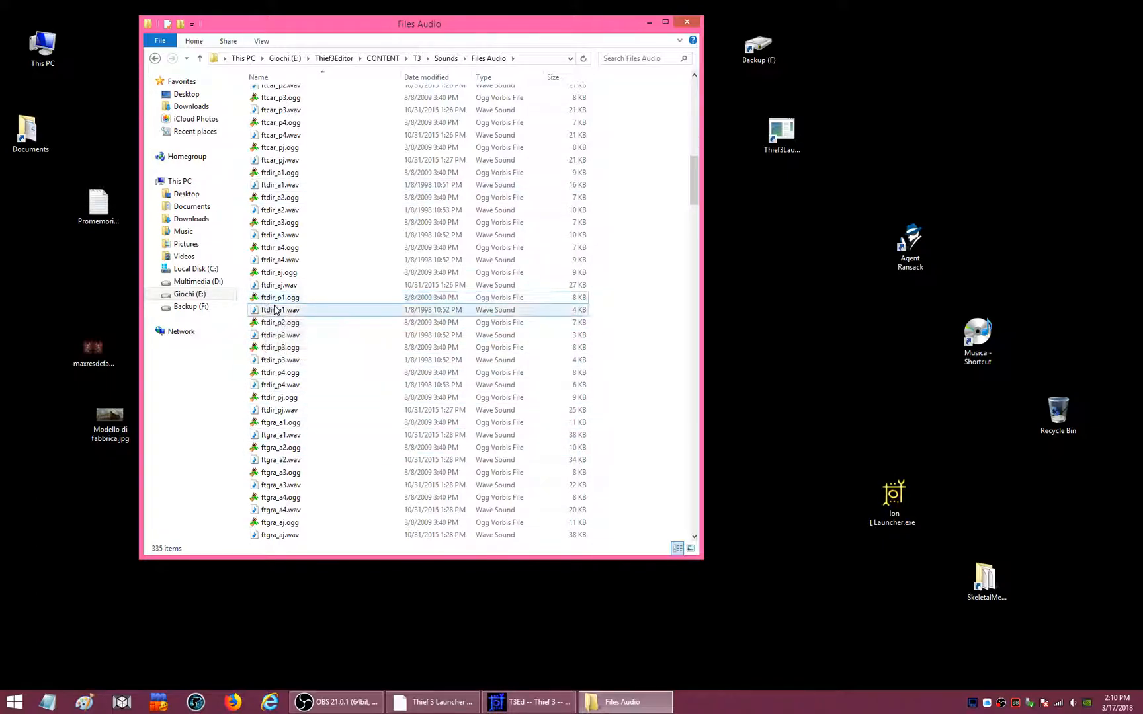
click(154, 61)
drag(391, 24, 426, 74)
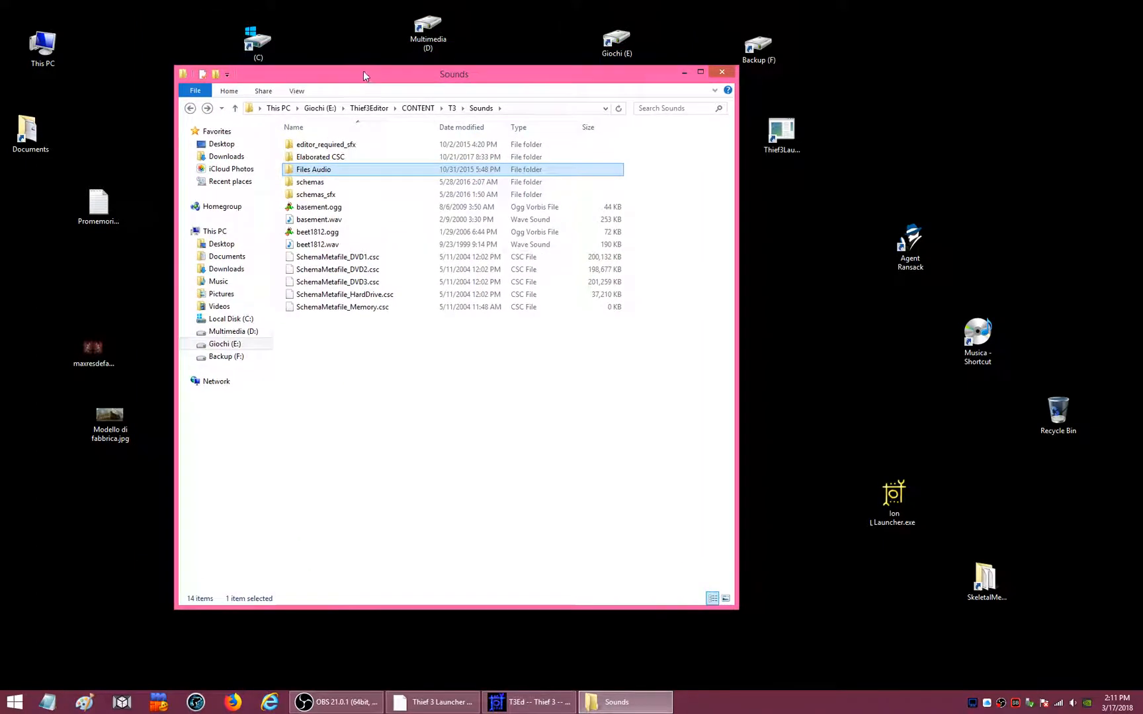
click(427, 30)
double_click(426, 33)
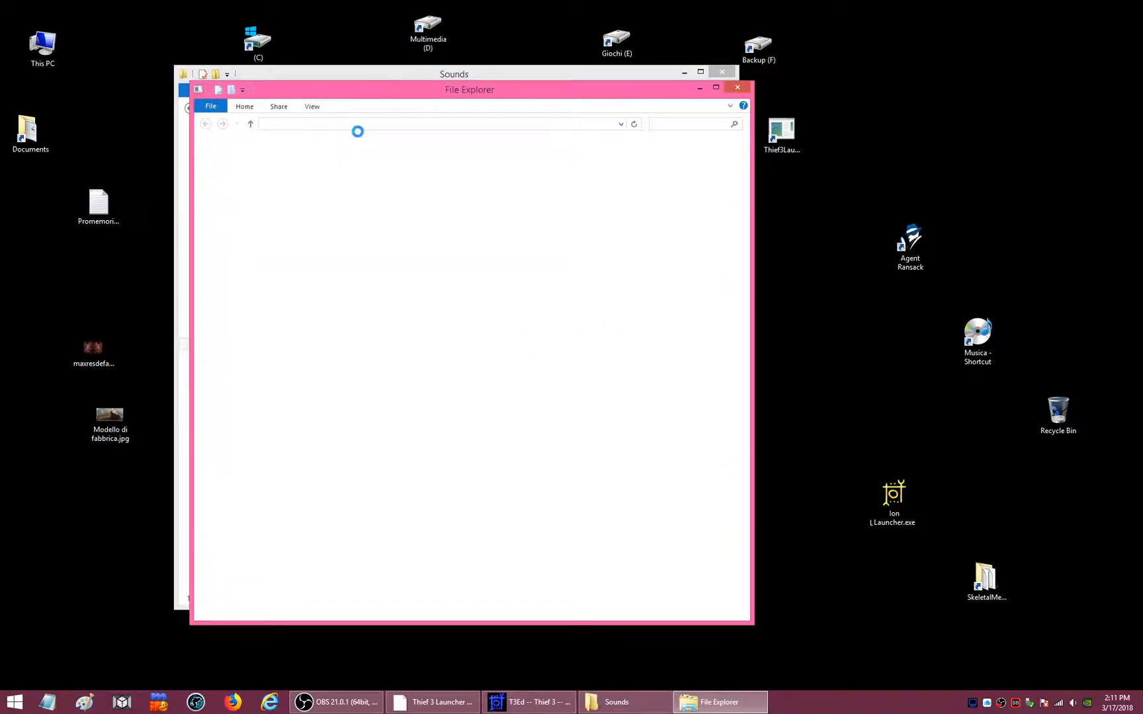
click(737, 87)
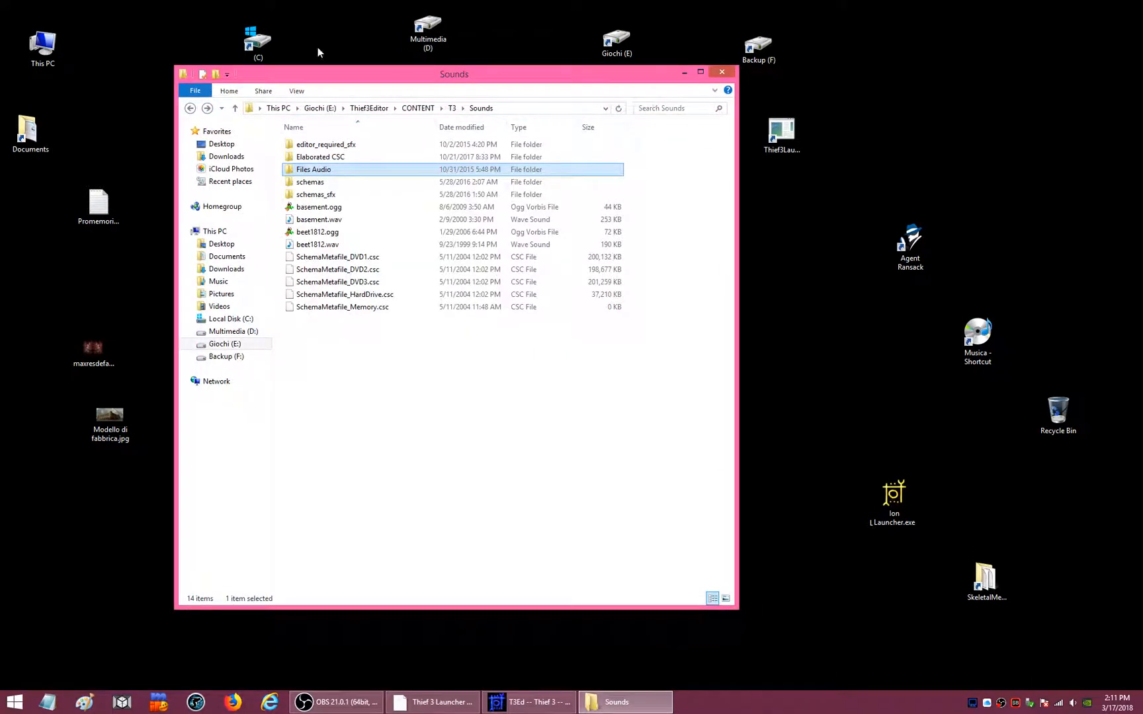
- View the foobar2000 folder inside Programmi on drive E, and close both Explorer windows
double_click(613, 40)
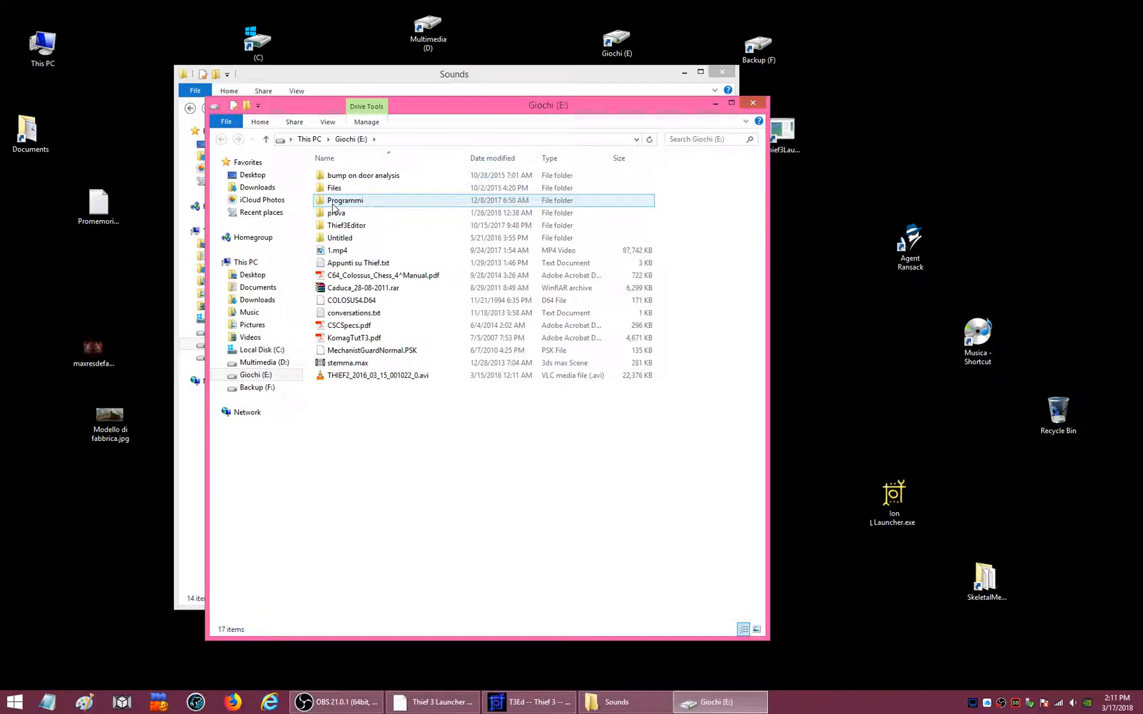
double_click(343, 200)
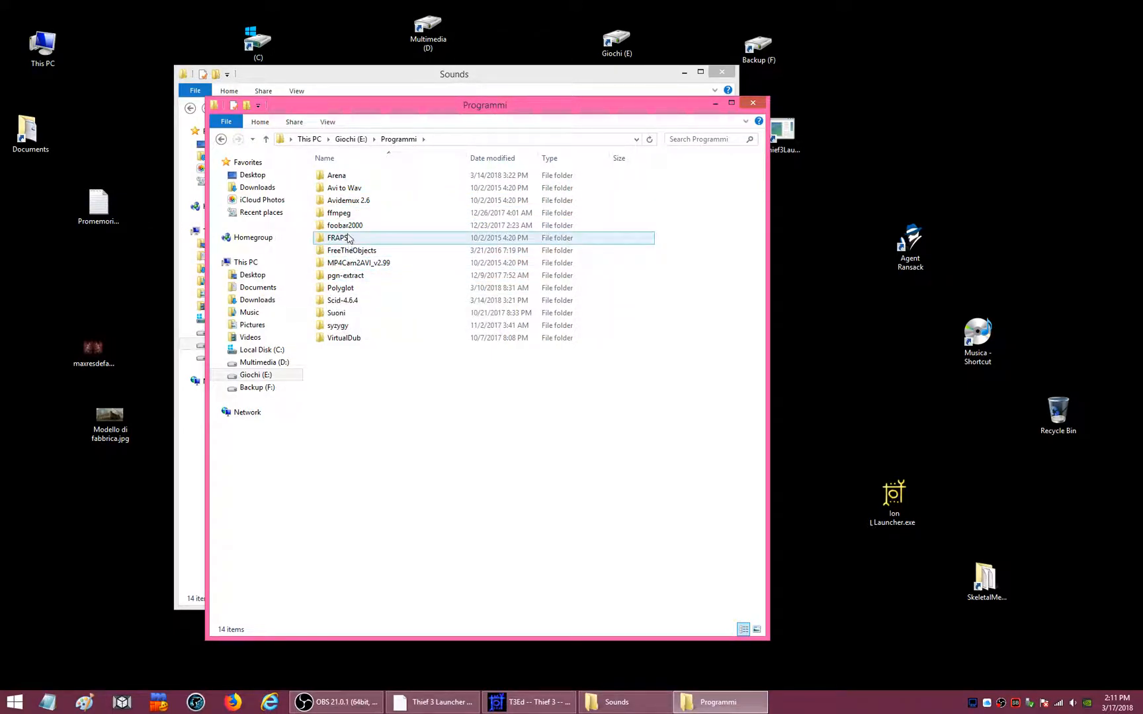
double_click(362, 227)
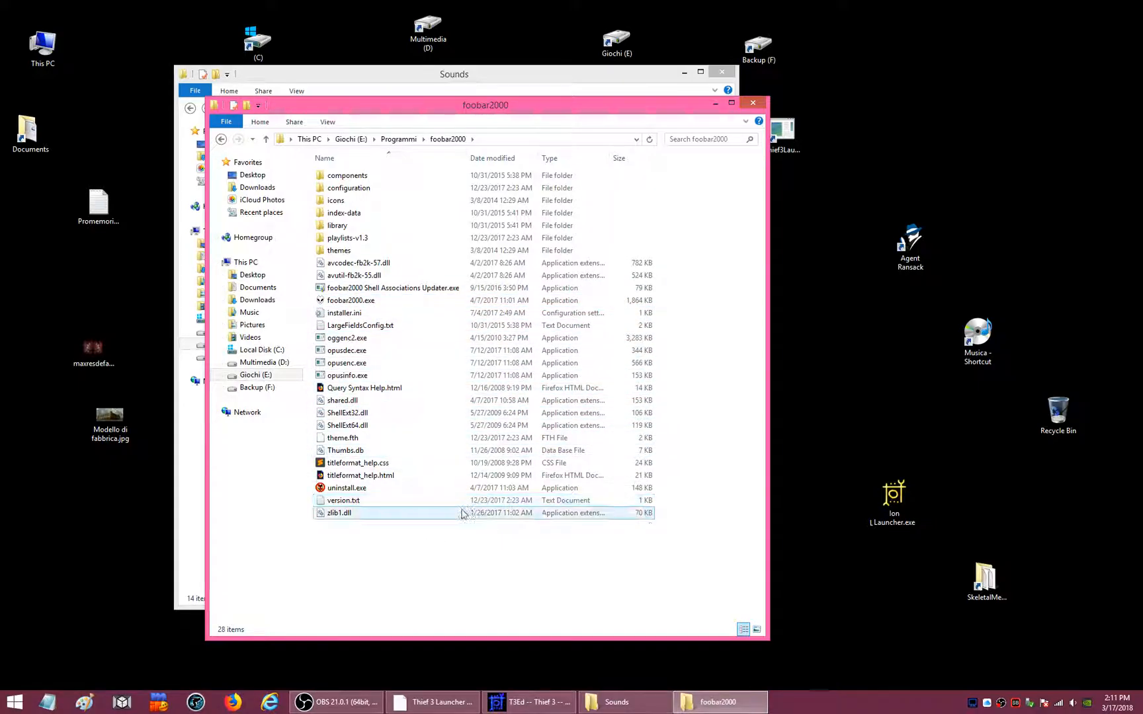
click(753, 102)
click(722, 72)
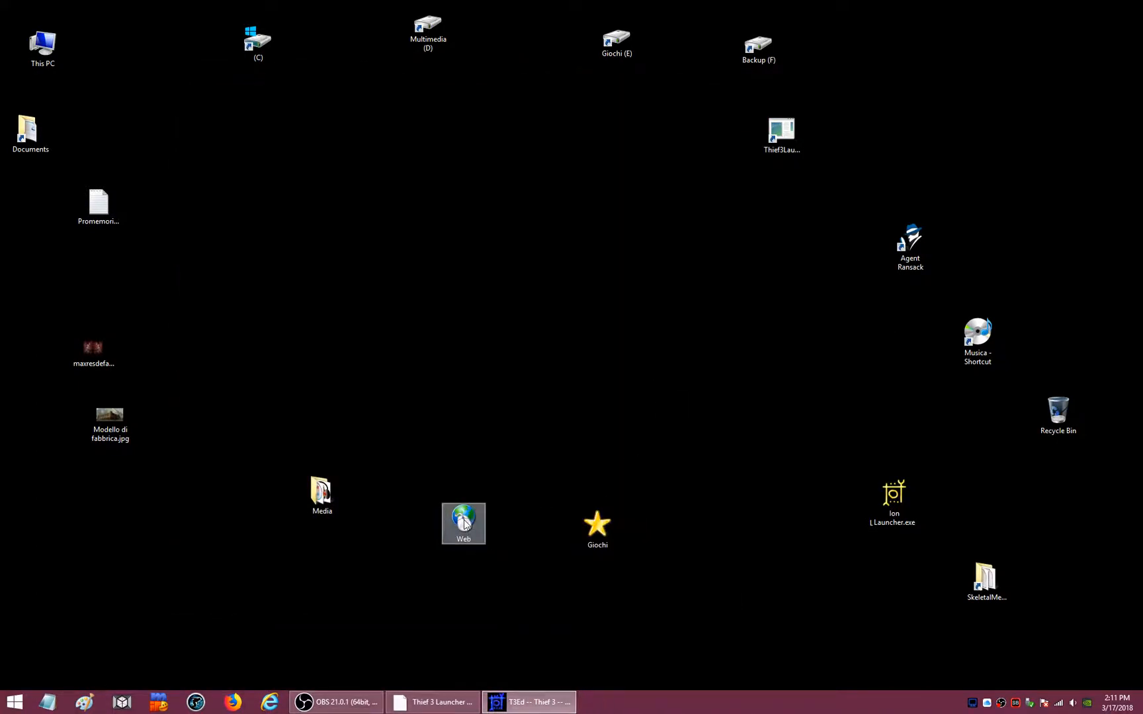
- Launch DXIW Sound Drone from the Giochi desktop folder and load SchemaMetafile_DVD1.csc as its schema metafile
double_click(596, 526)
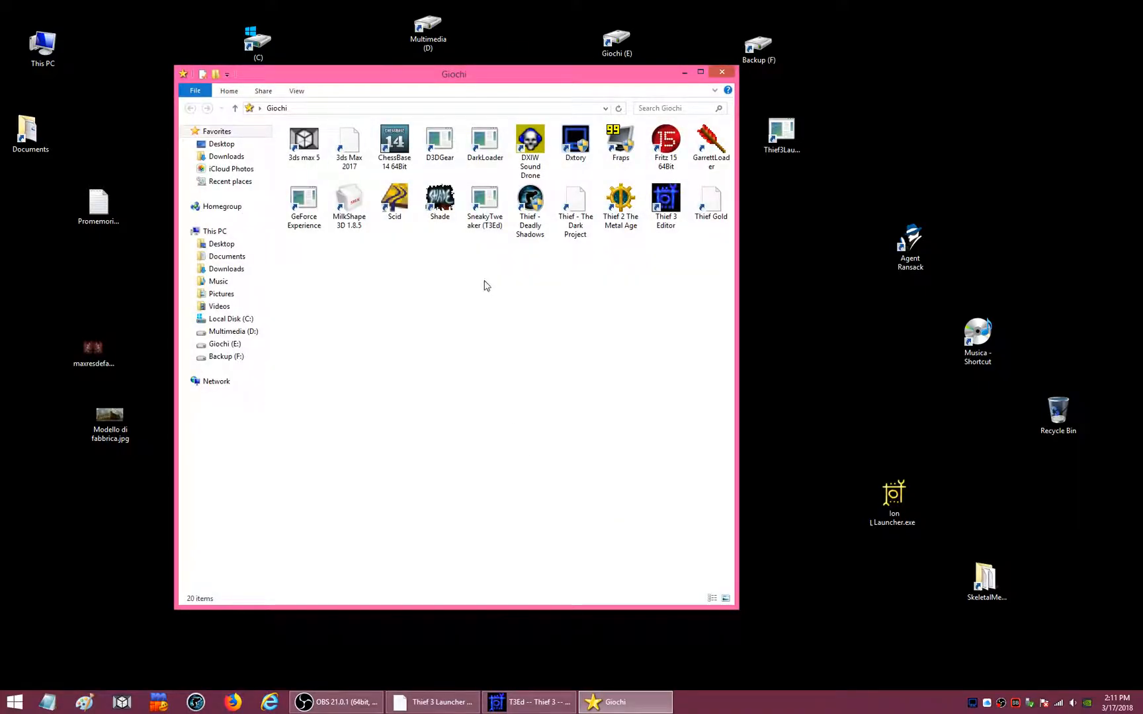
double_click(529, 145)
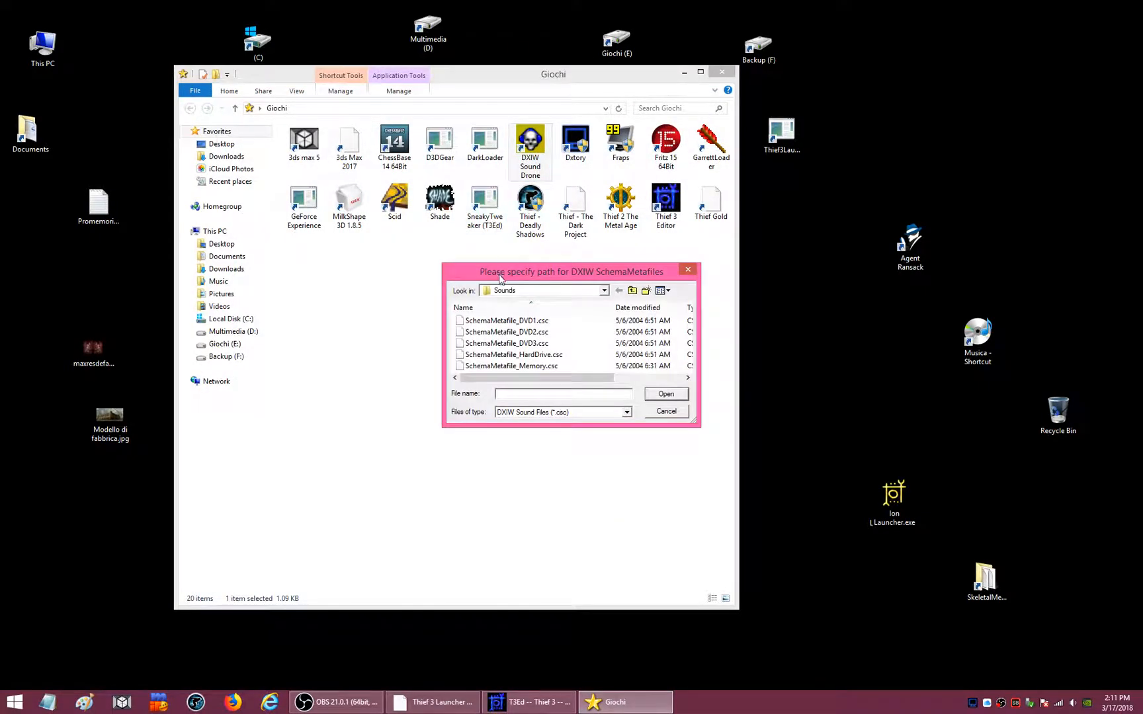
double_click(518, 321)
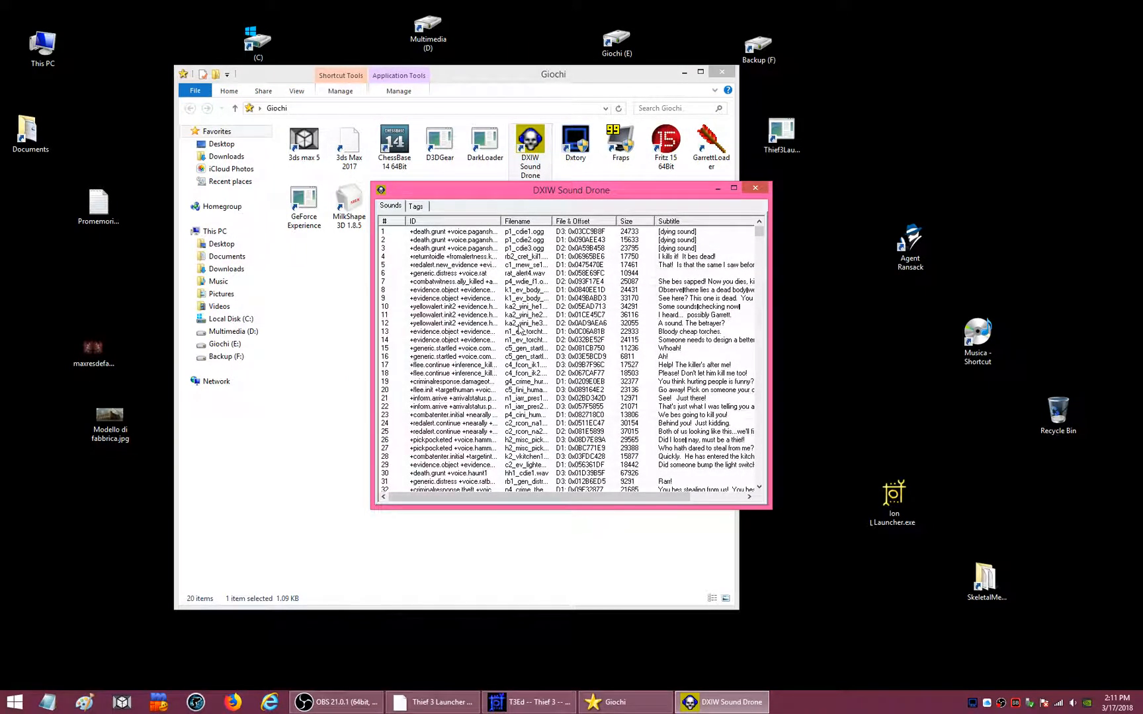
- Extract the single heavy-damage grunt sound in row 9643 of the sound list
drag(758, 233, 769, 315)
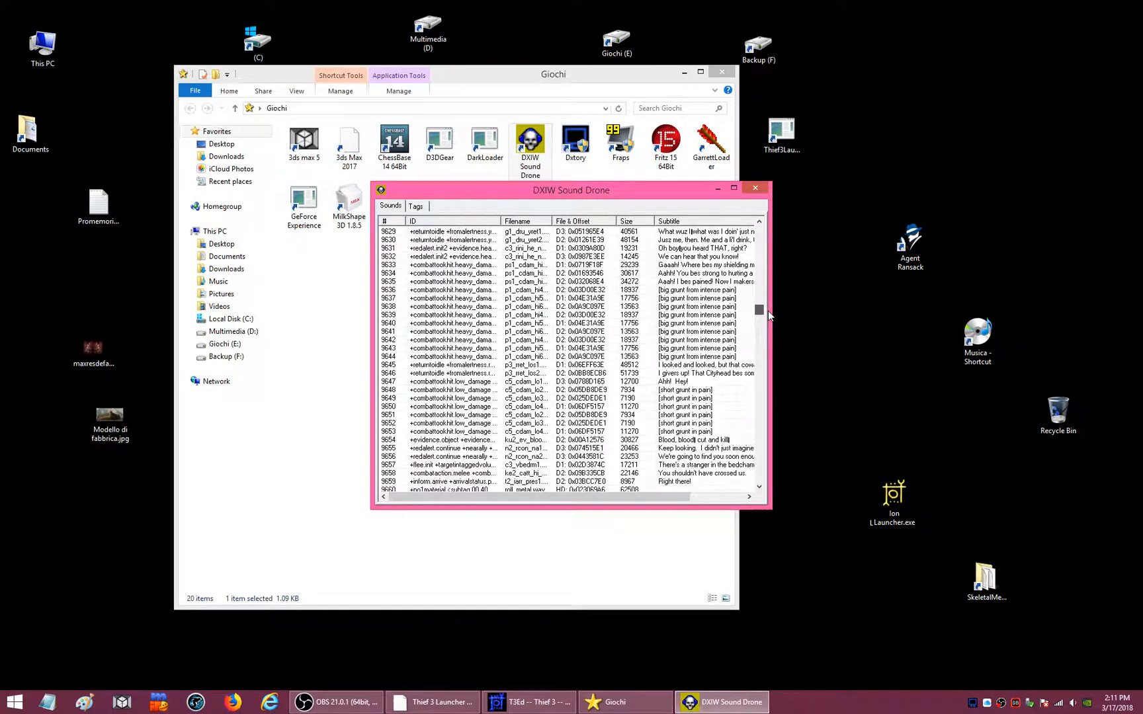
right_click(561, 350)
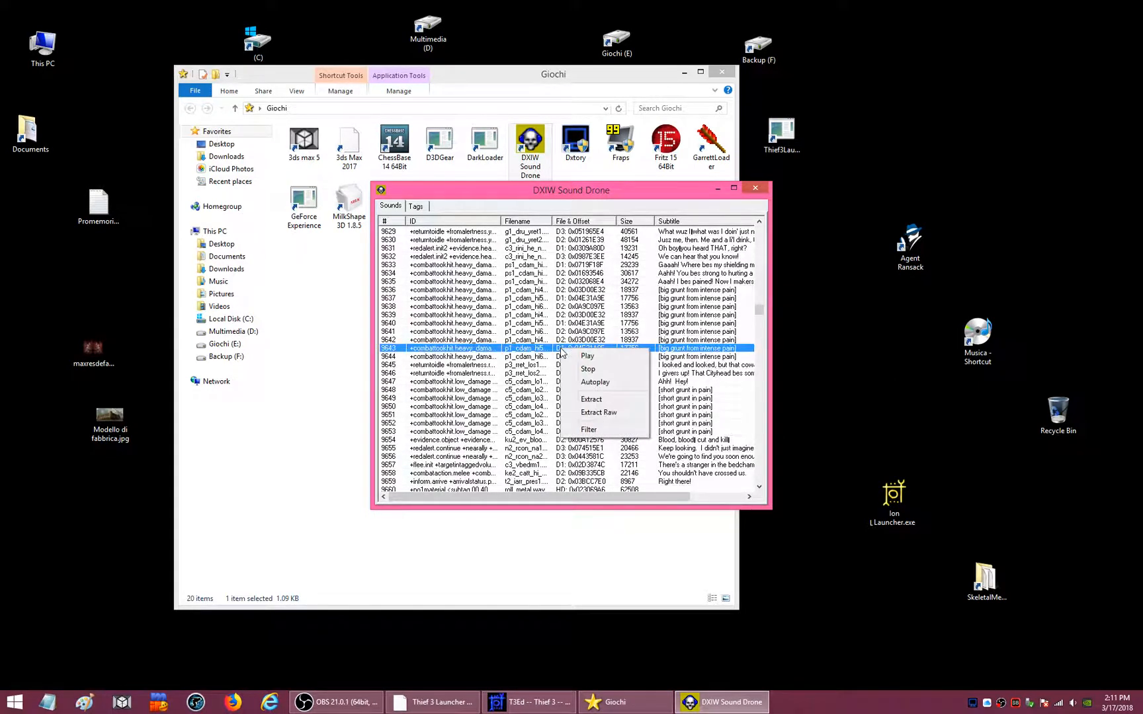
click(604, 403)
click(584, 379)
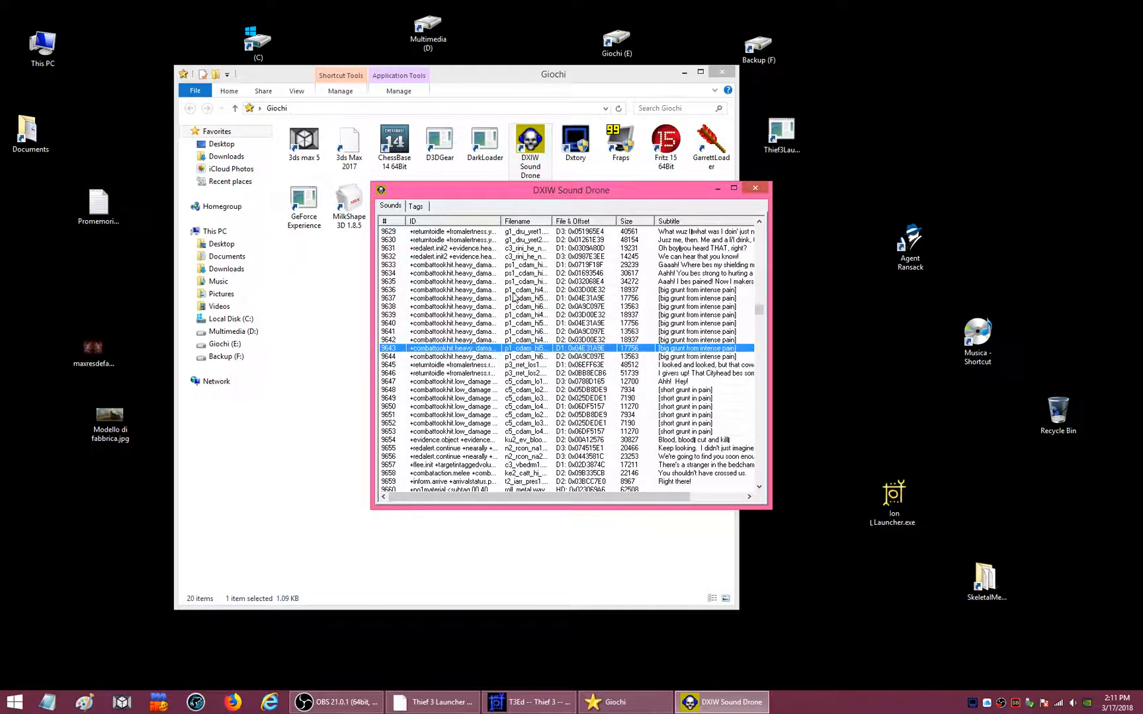
- Extract all sounds in rows 9633 to 9652 together and close DXIW Sound Drone
click(504, 267)
shift+click(495, 424)
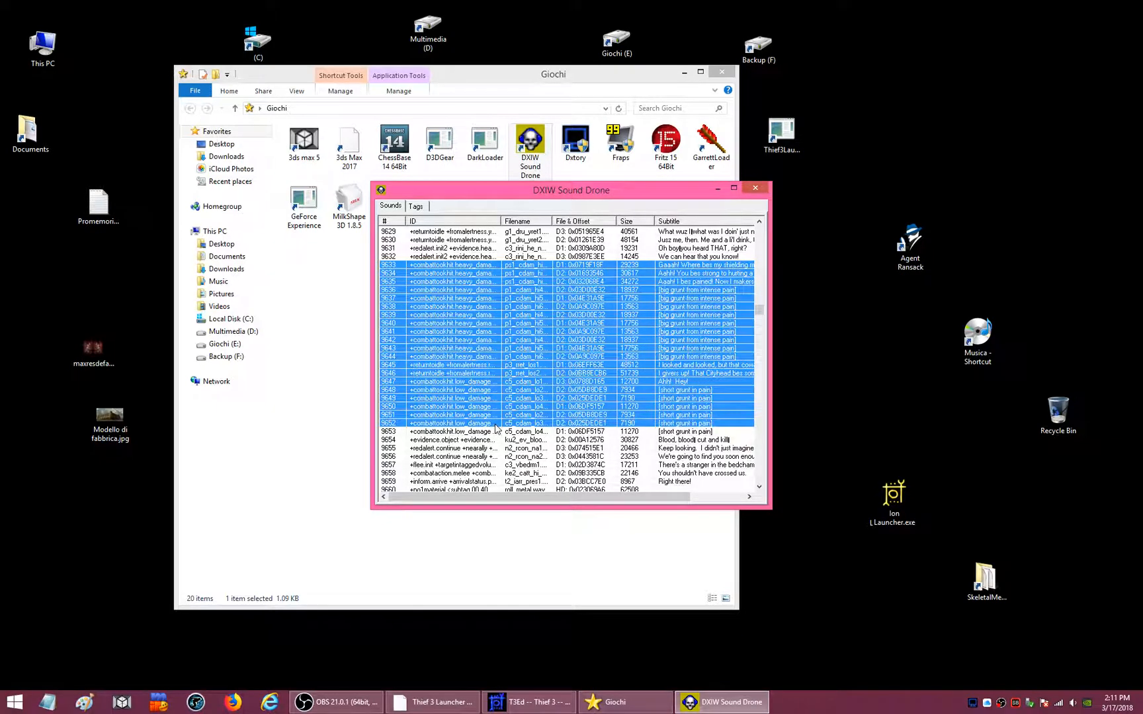
right_click(517, 319)
click(539, 369)
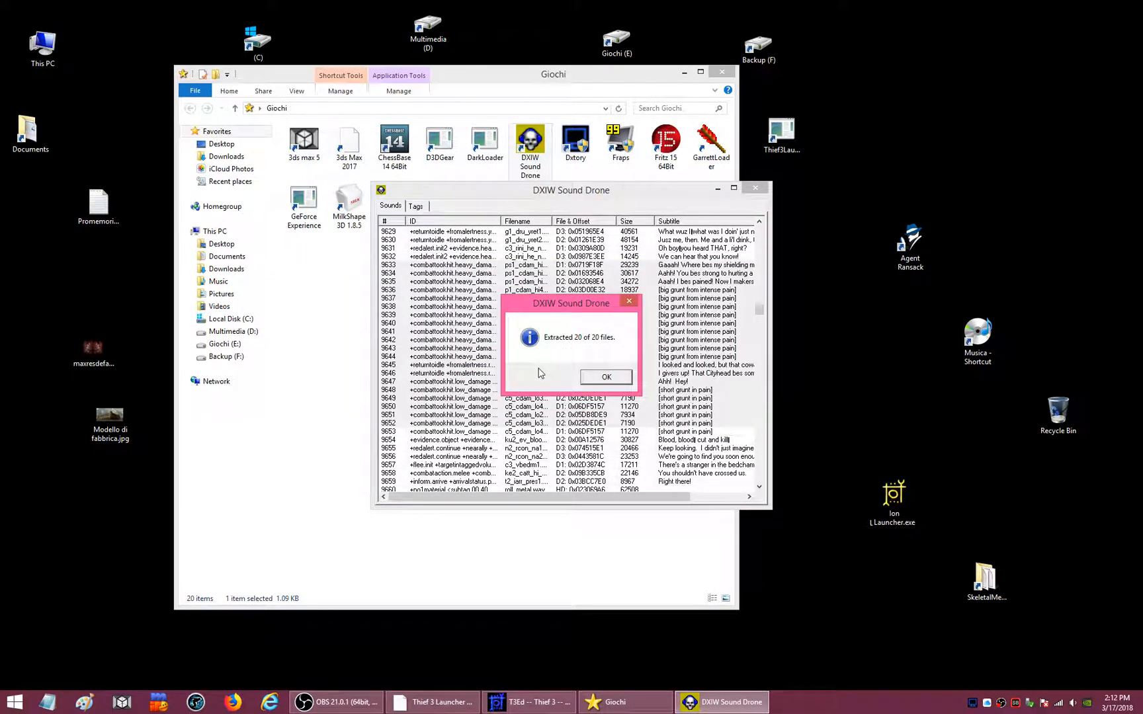
click(604, 379)
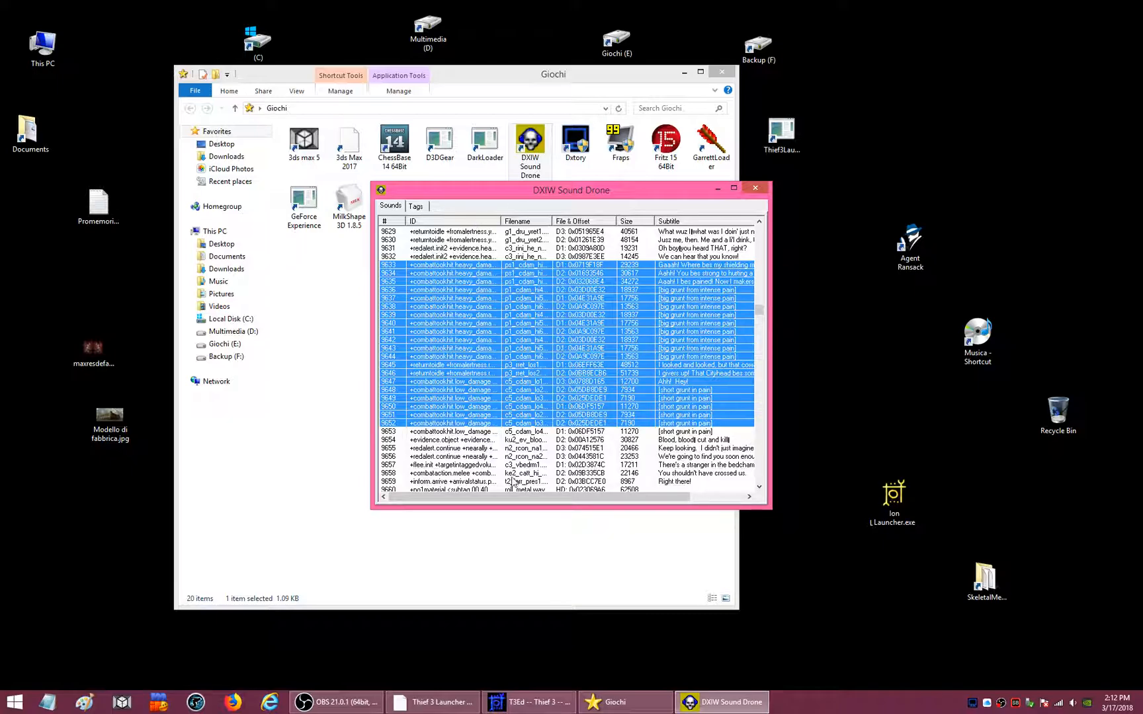
click(755, 189)
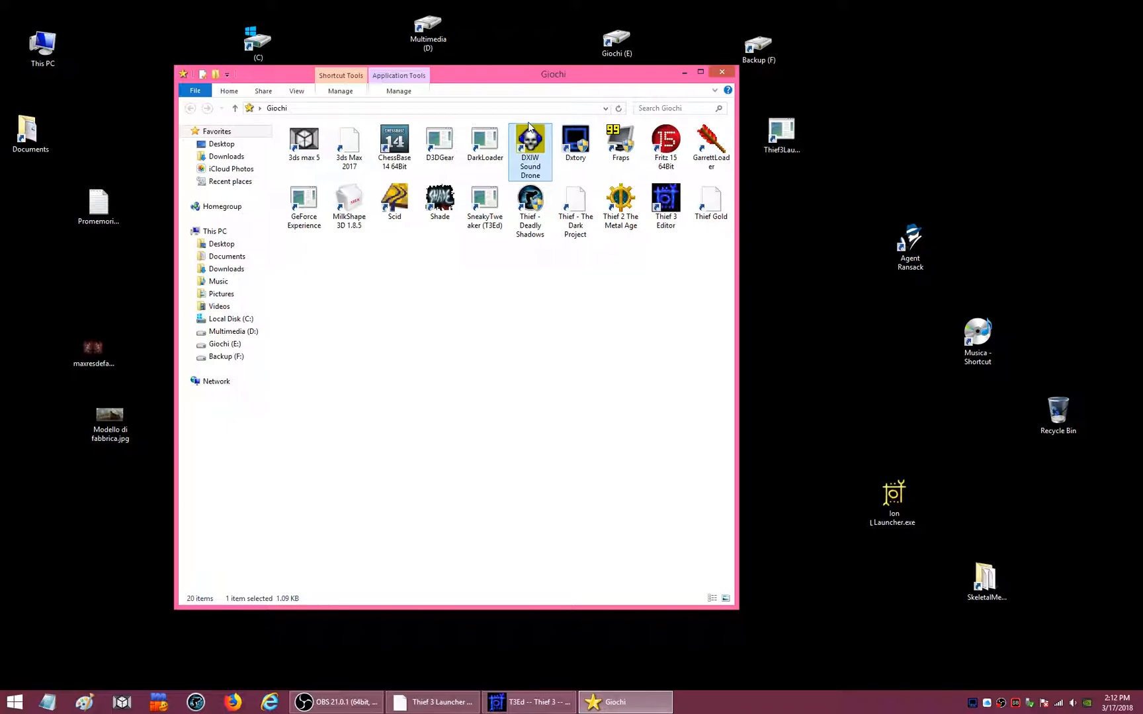
- Close the Giochi folder and open the Thief 2 folder inside Thief3Editor's CONTENT\T3\Sounds\Files Audio
click(722, 72)
double_click(980, 591)
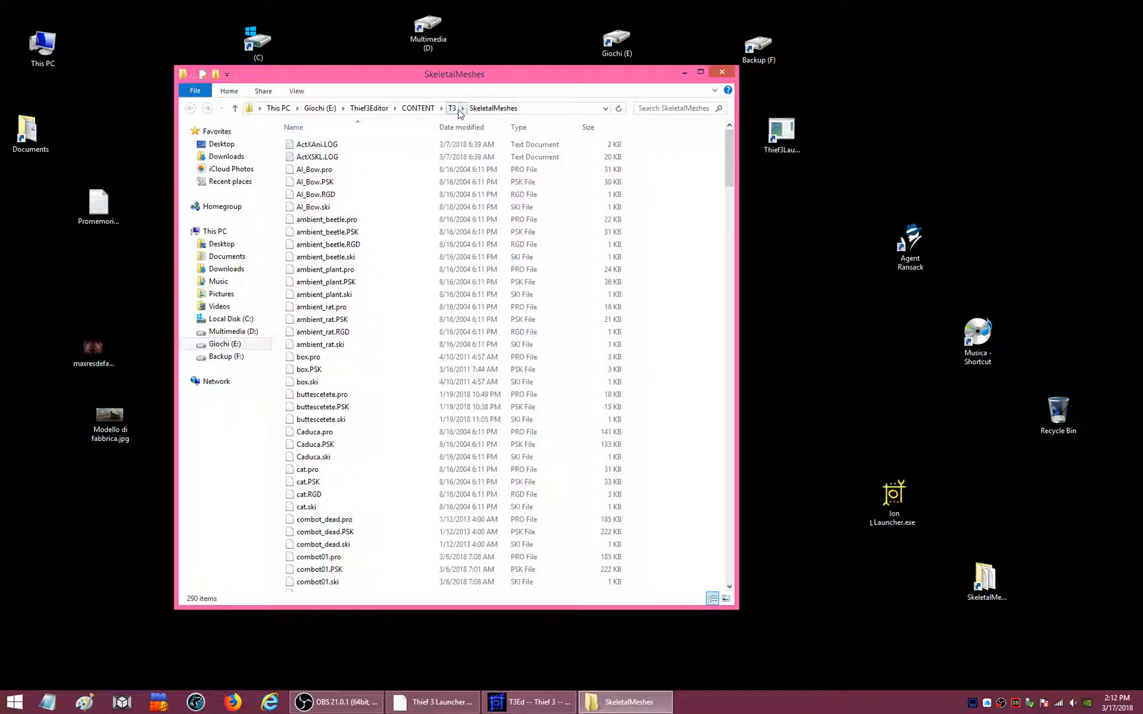
click(452, 108)
double_click(305, 282)
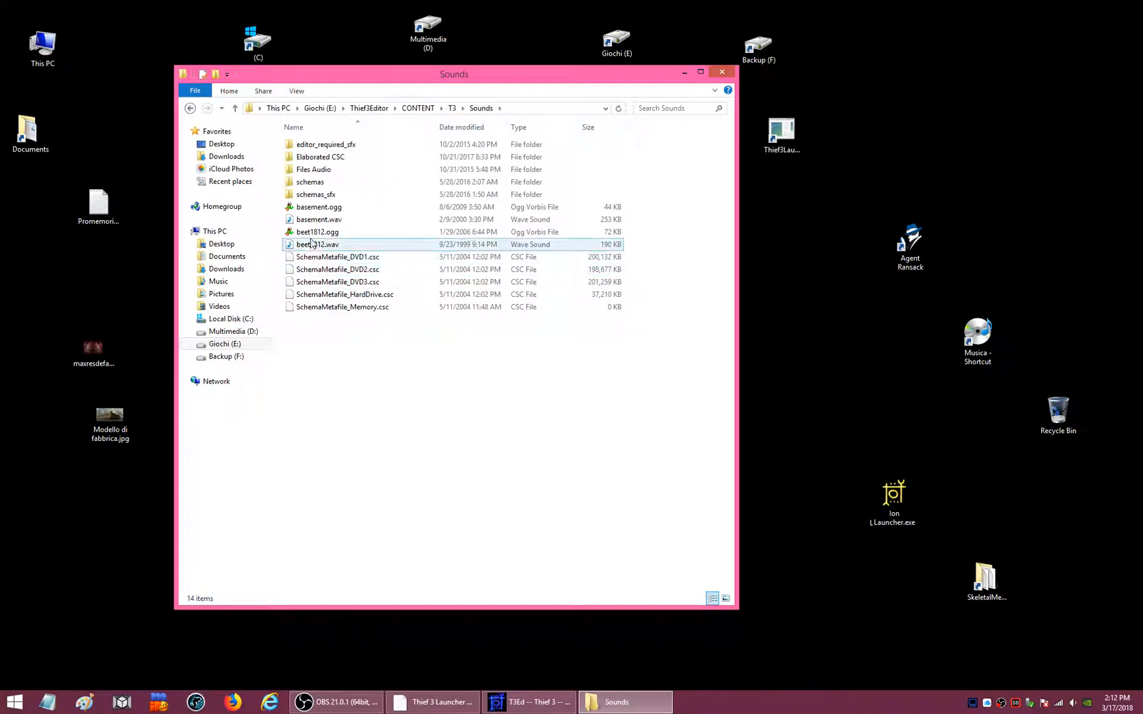
double_click(308, 170)
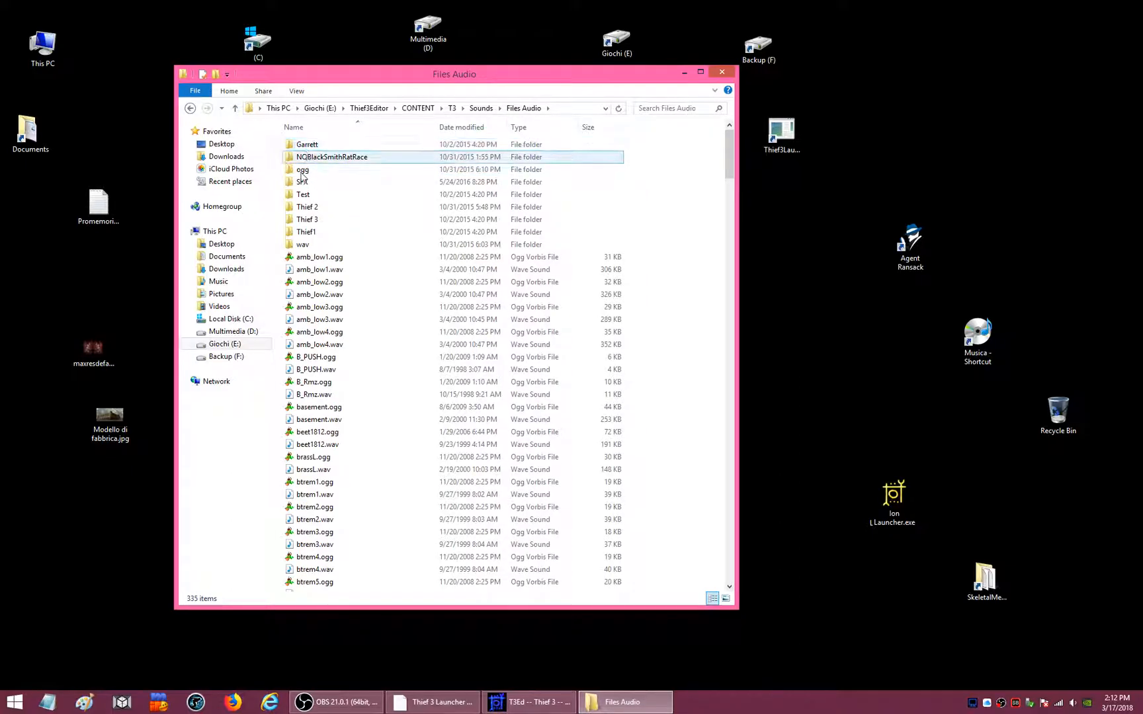
click(307, 209)
double_click(307, 209)
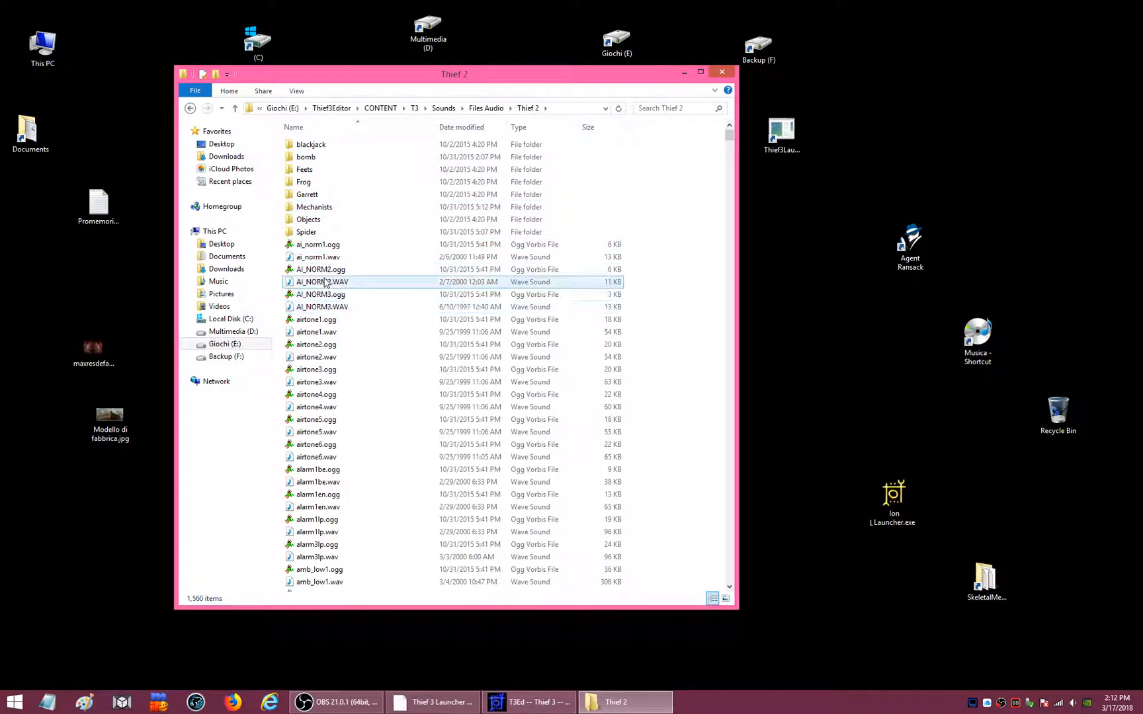
- Look through the paired OGG and WAV files in the Thief 2 folder, from ai_norm1.ogg to airtone1.wav
click(318, 246)
click(322, 258)
click(326, 270)
click(328, 283)
click(330, 296)
click(332, 308)
click(319, 331)
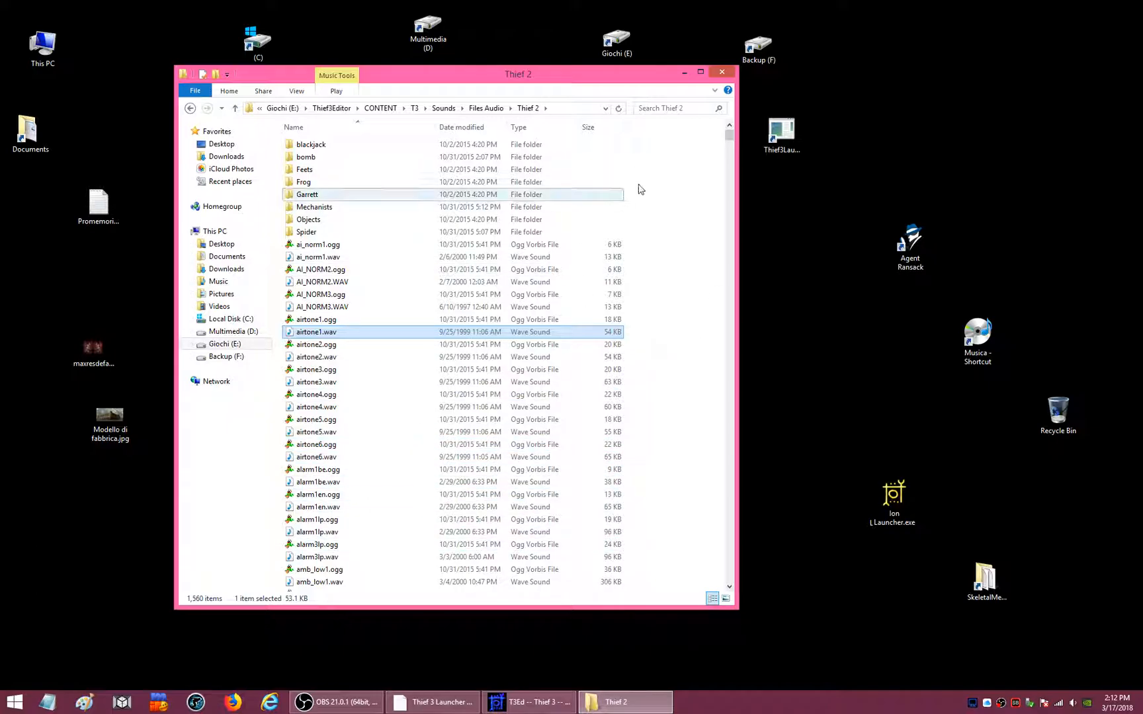
- Switch to T3Ed, move the SoundSchema Browser fully into view, and play the door_steamgrate_closed schema
click(524, 703)
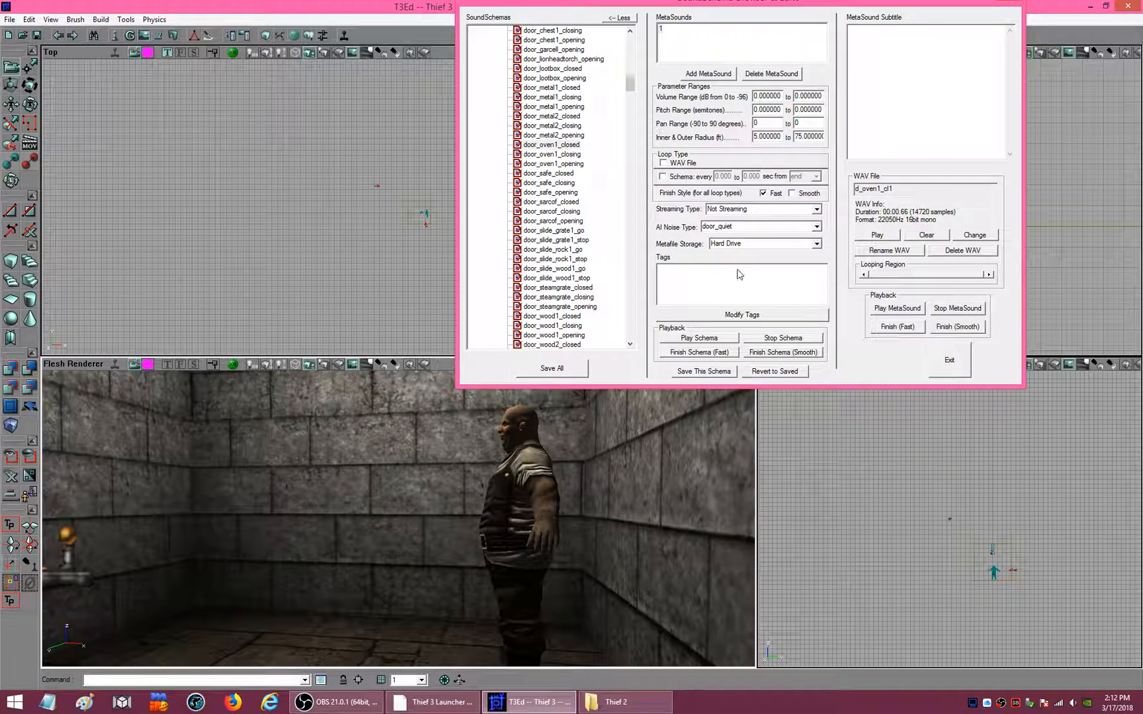
drag(603, 6, 517, 62)
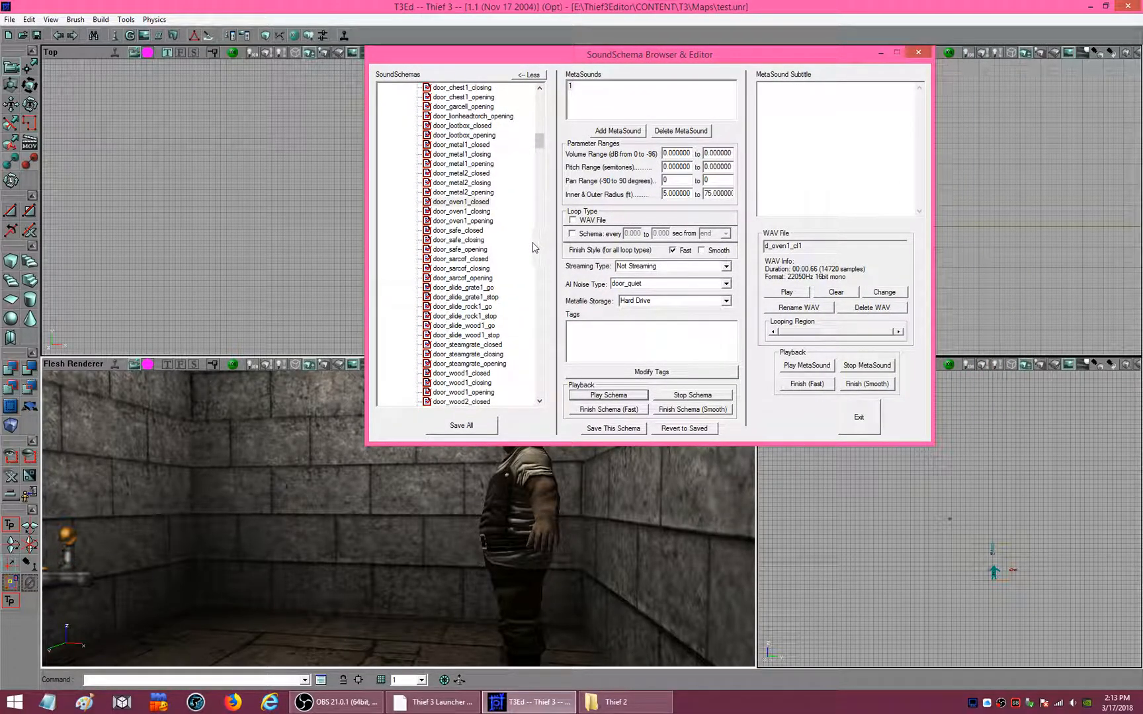
click(461, 277)
click(453, 345)
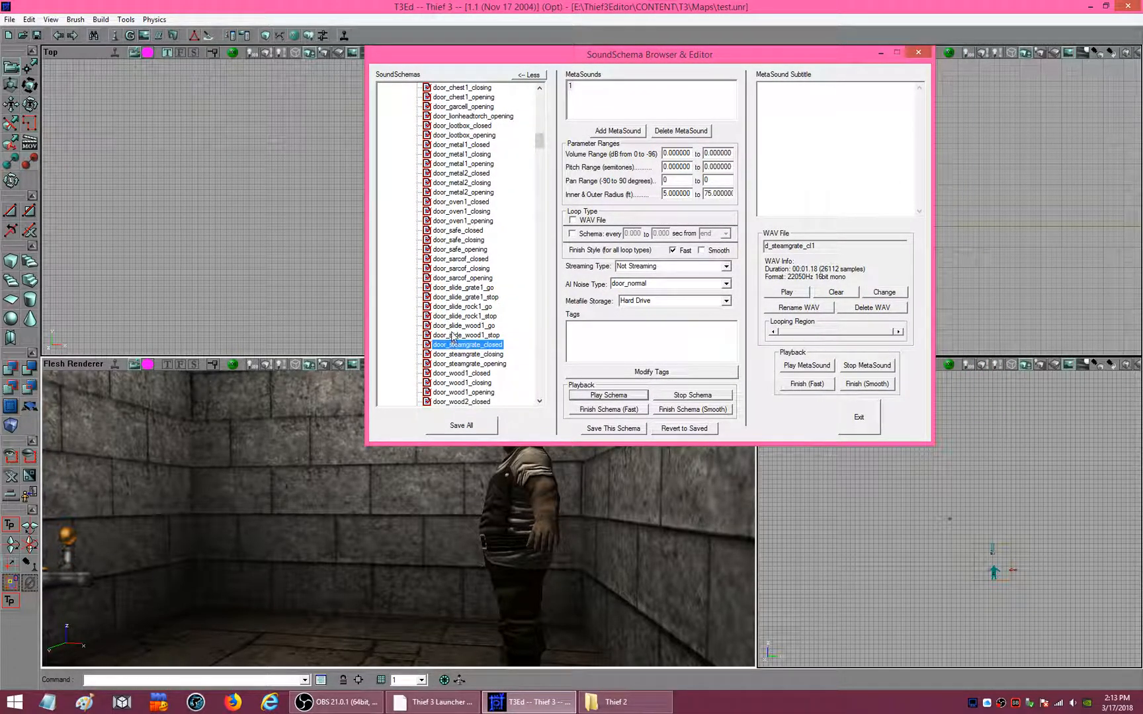
right_click(455, 349)
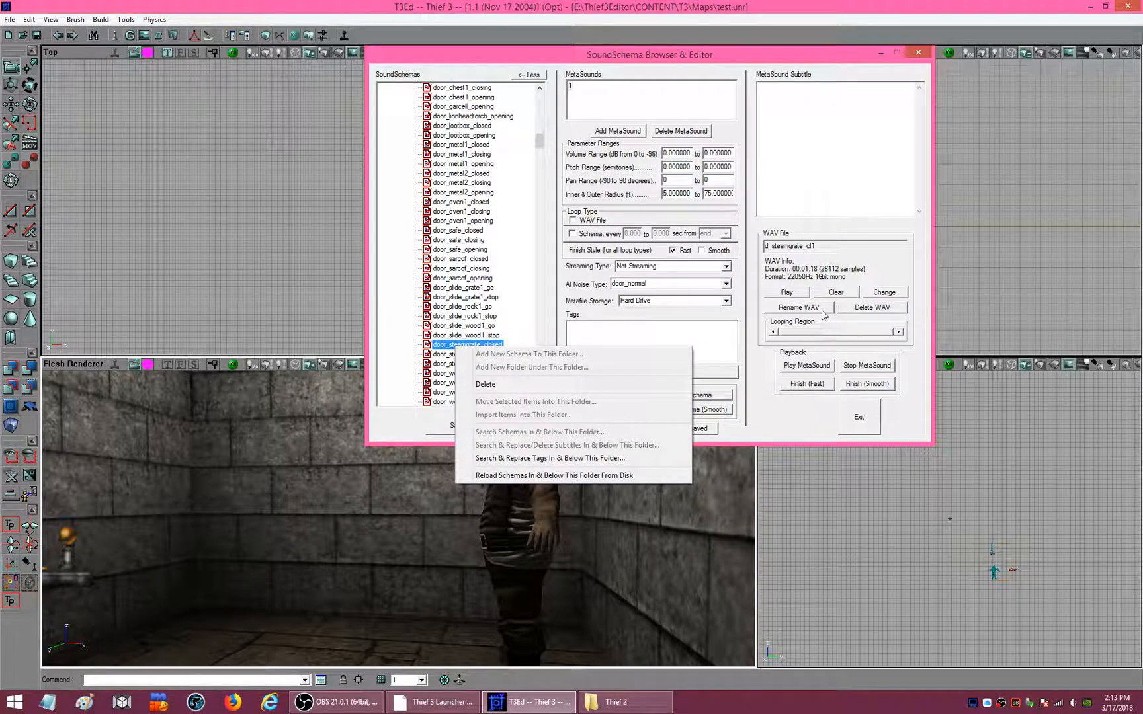
click(756, 346)
click(608, 396)
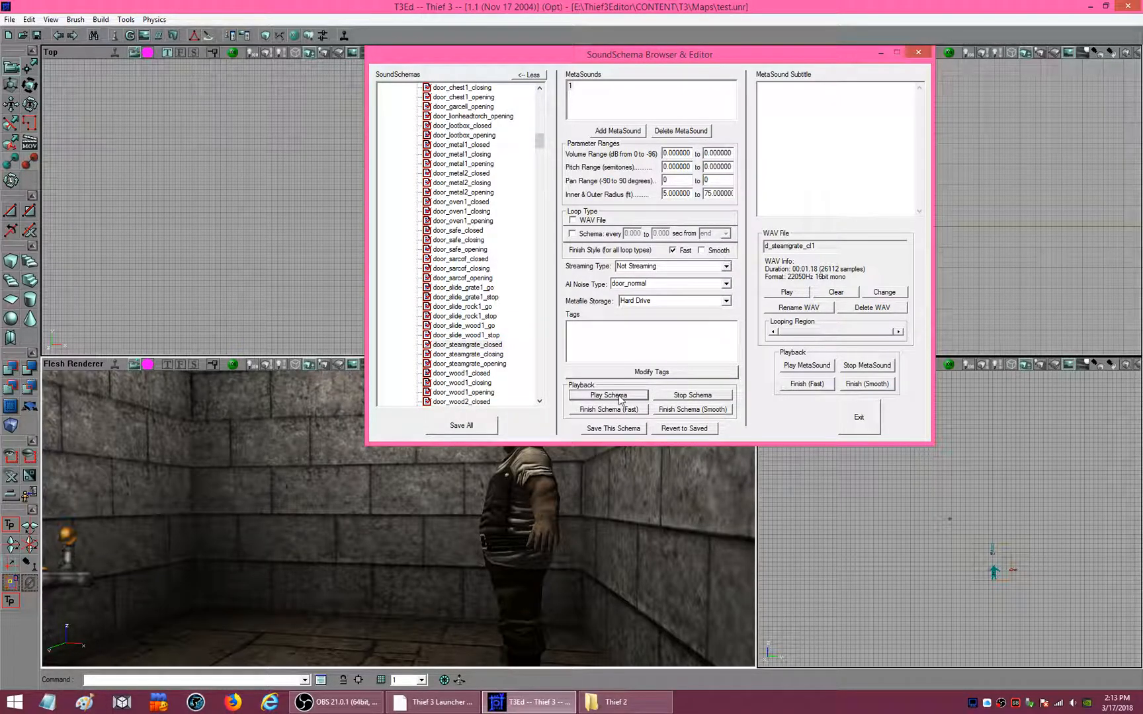
- Play the door_wood1_opening schema and the hit_woo_sm_woo collision schema
click(464, 393)
click(579, 397)
scroll(539, 145, down, 7)
scroll(539, 177, down, 15)
click(457, 288)
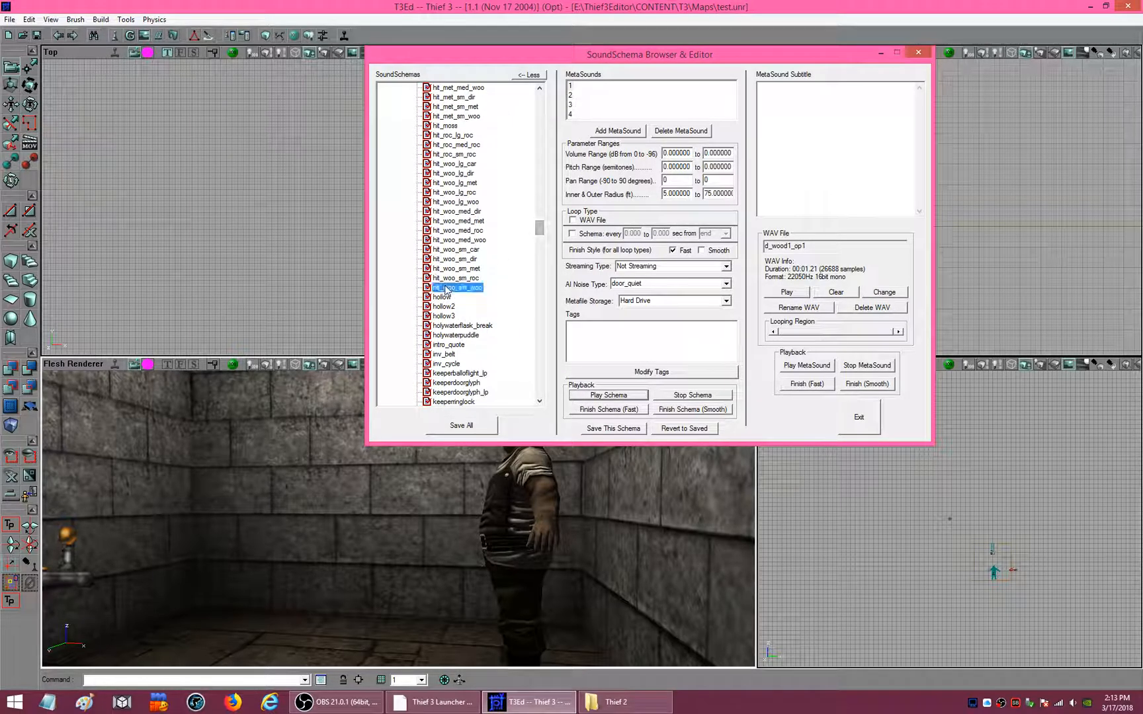
click(588, 395)
- Find the m07ticks1 clock-tick schema in the schema list and play it
scroll(541, 228, down, 10)
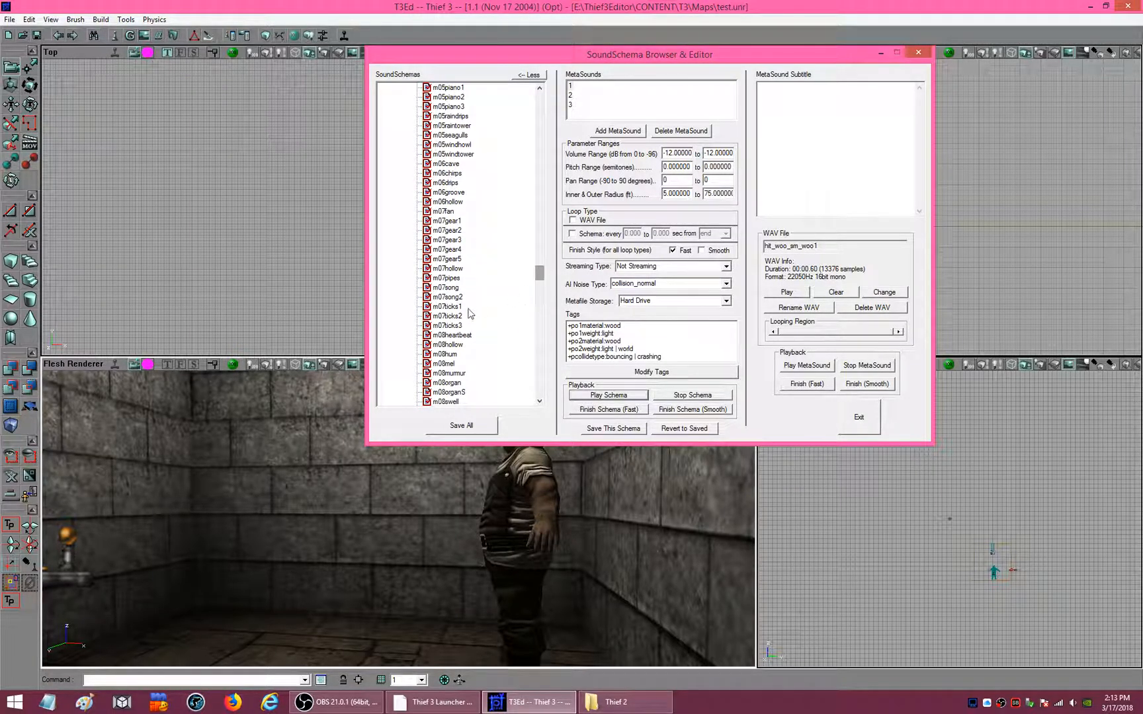
click(452, 308)
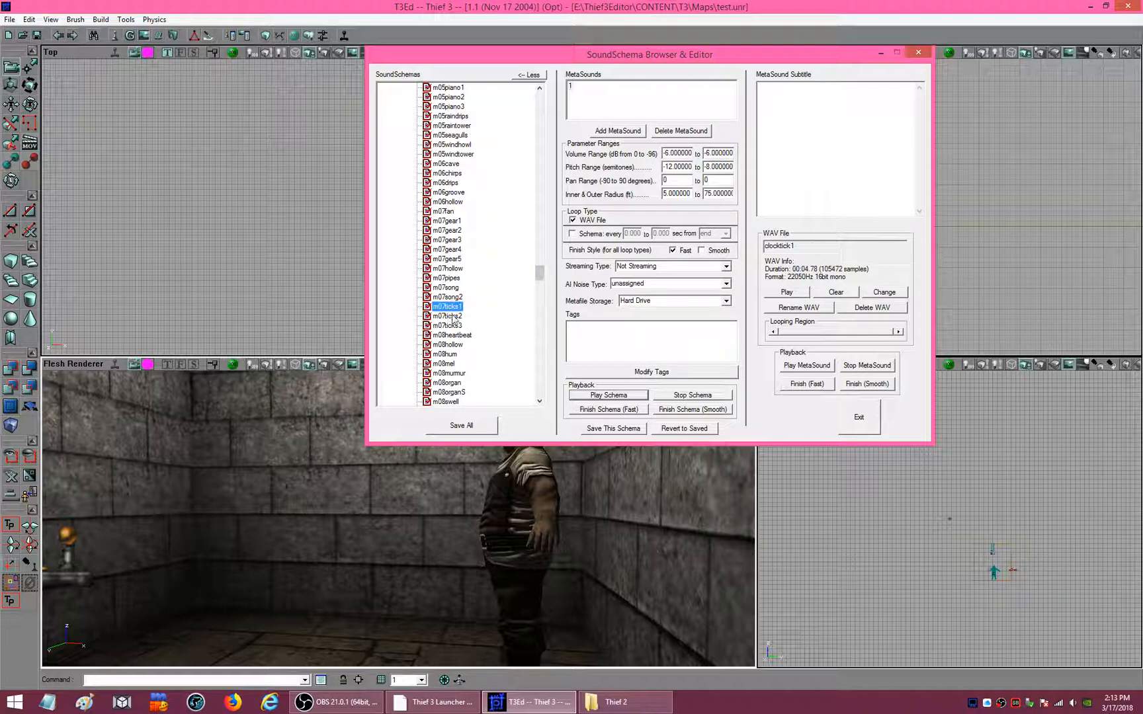
click(610, 397)
- Play and stop the m13waves ambient schema, and close the SoundSchema Browser & Editor
scroll(475, 347, down, 10)
click(475, 346)
click(588, 396)
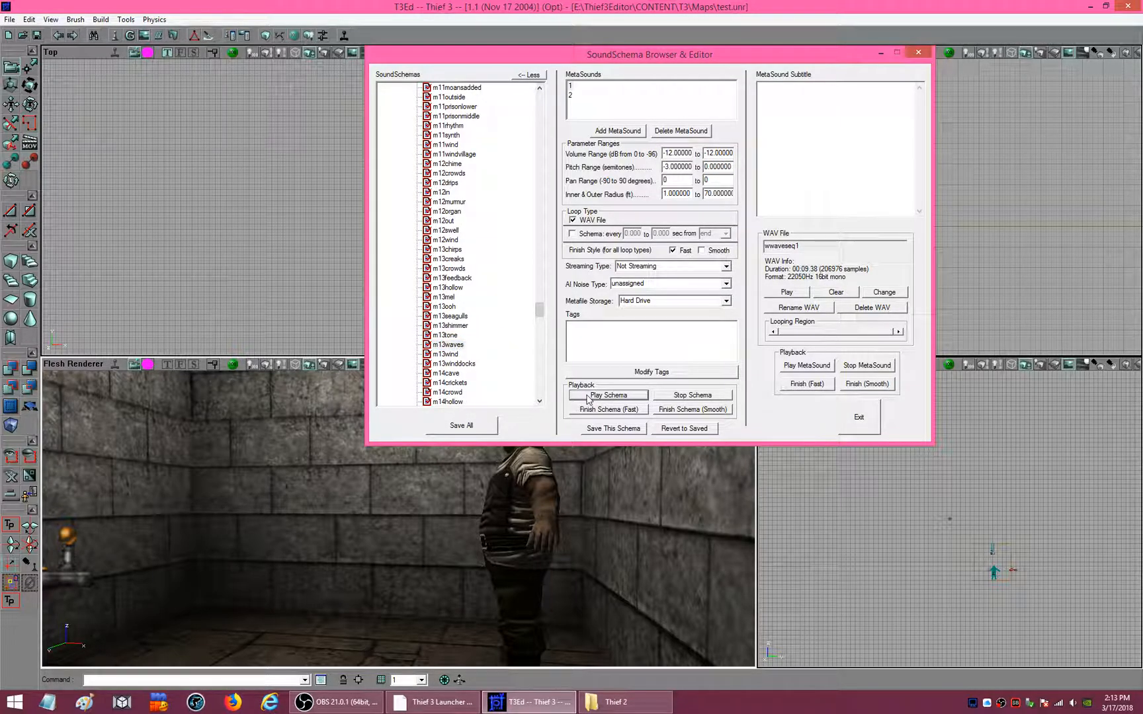
click(690, 396)
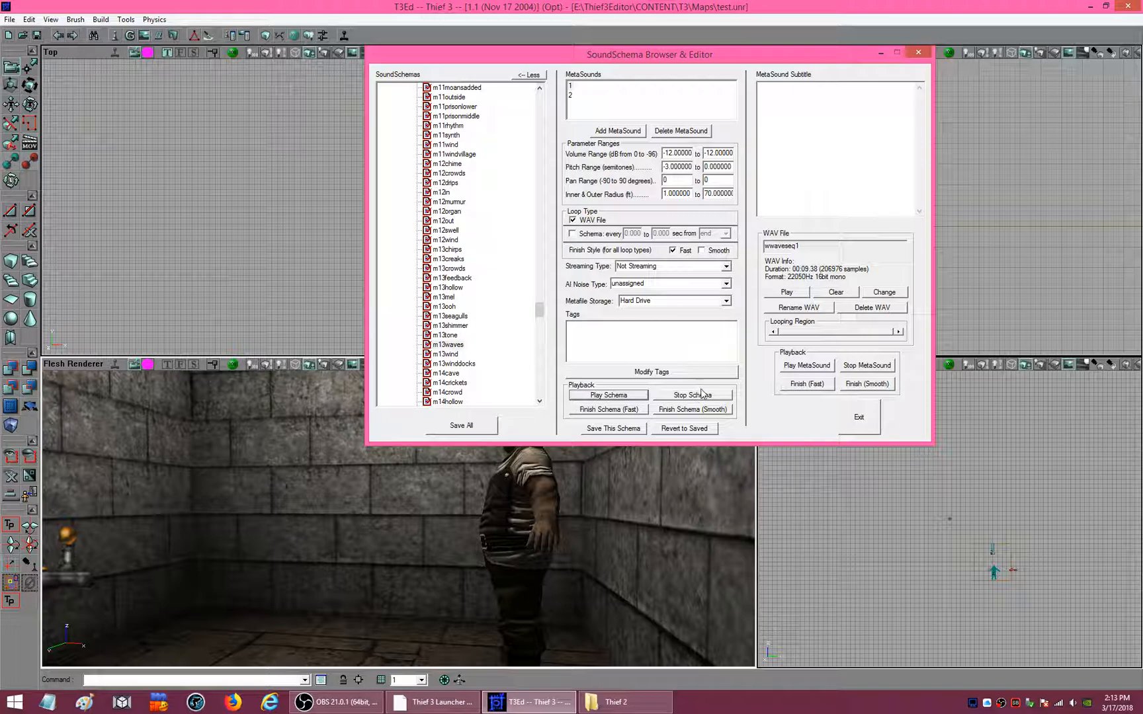
click(919, 52)
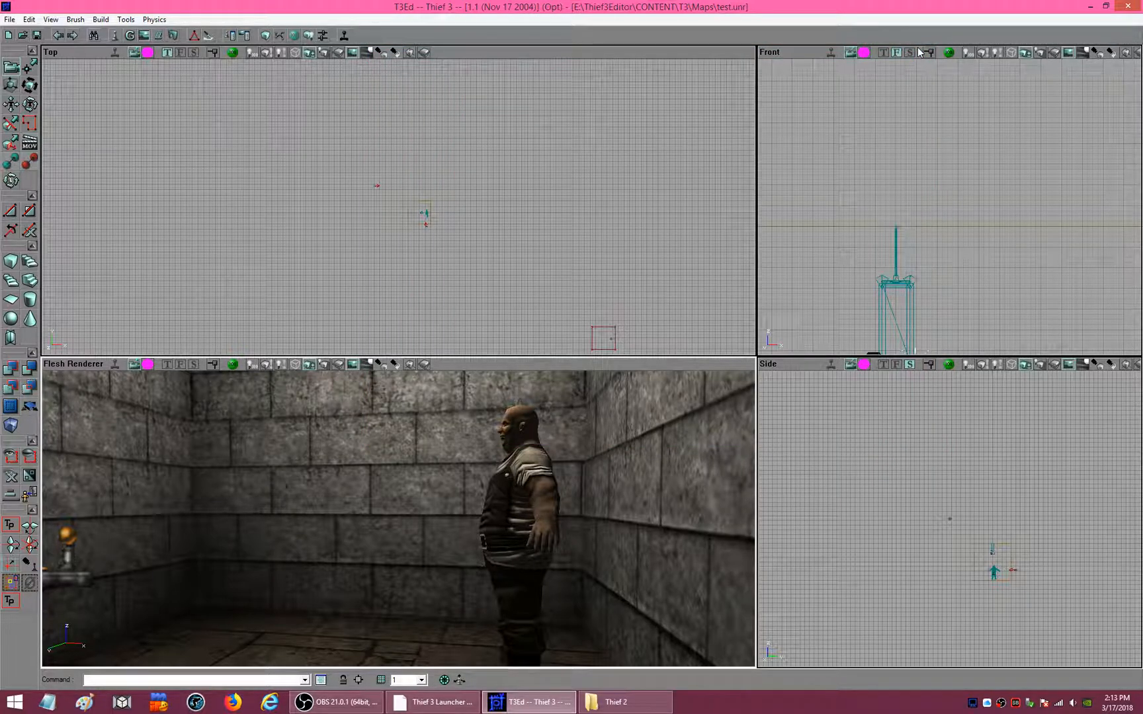